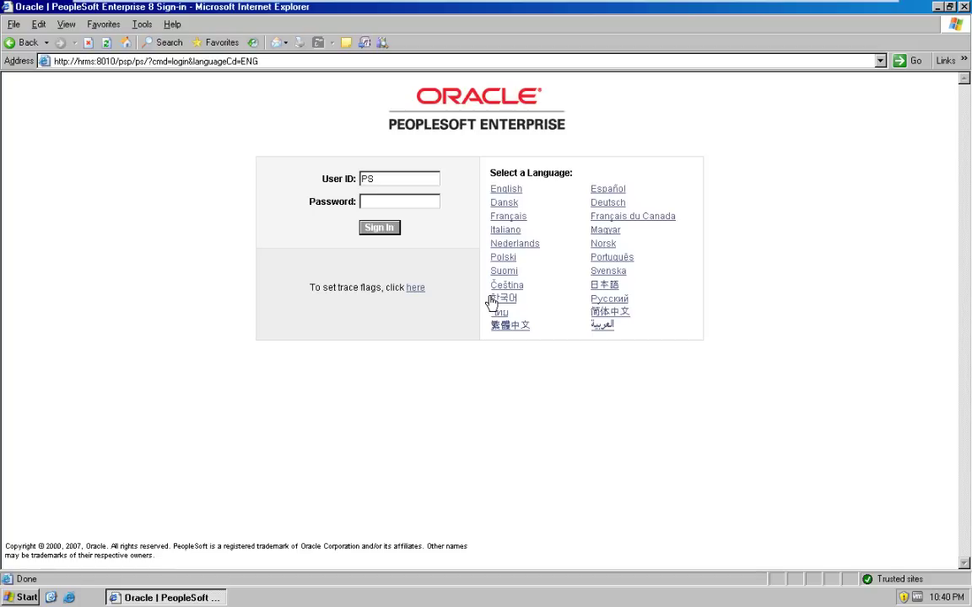
# Step: Enter the account password and sign in to PeopleSoft HRMS
pyautogui.click(385, 200)
pyautogui.write('PS')
pyautogui.click(388, 235)
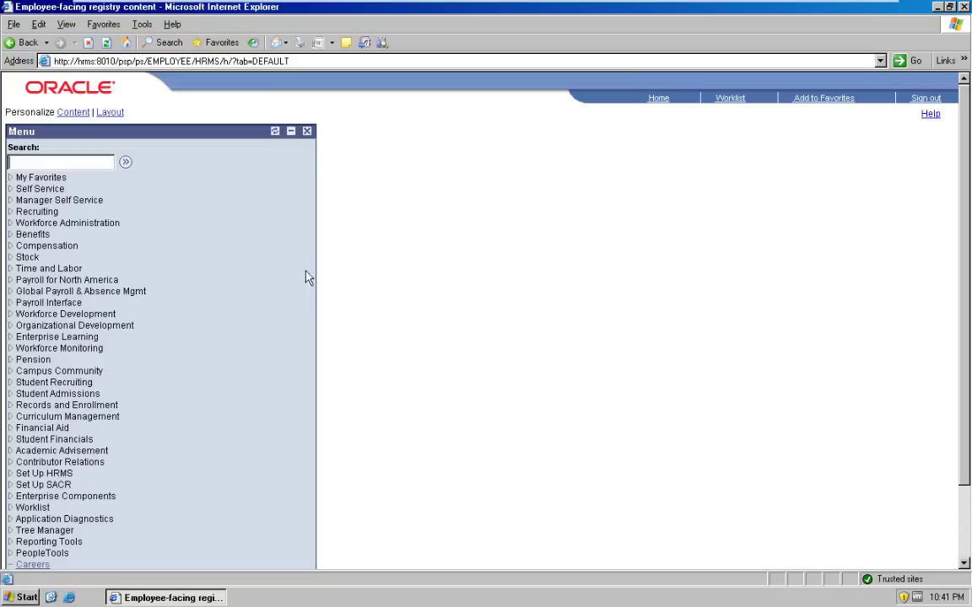
# Step: Open the Installation Table under Set Up HRMS > Install
pyautogui.click(38, 475)
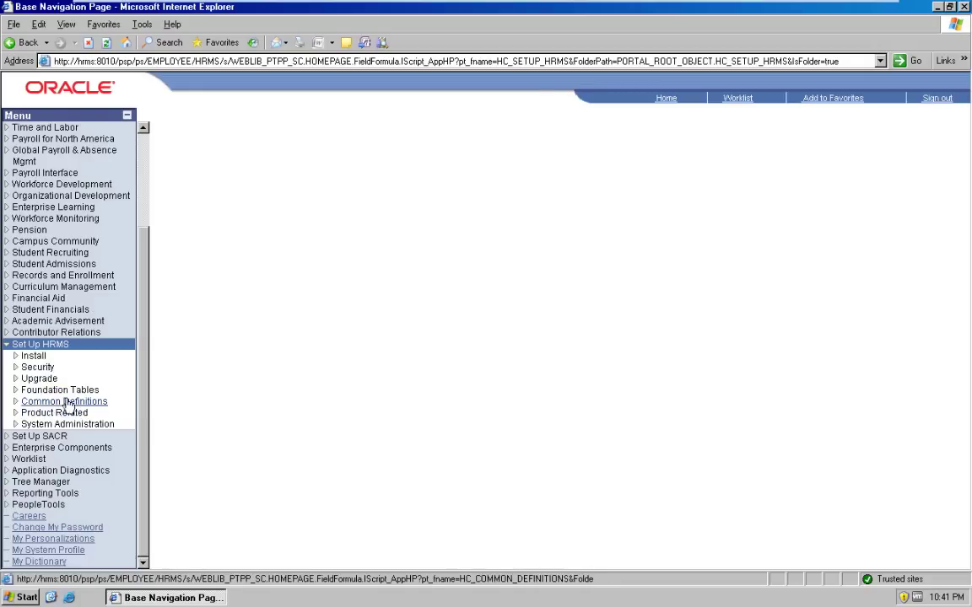
pyautogui.click(39, 358)
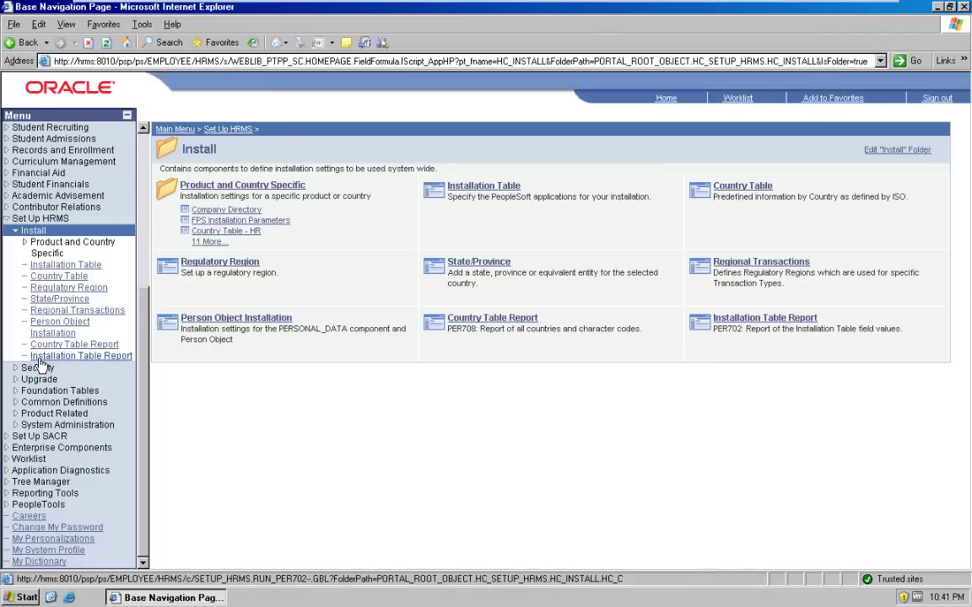
pyautogui.click(87, 267)
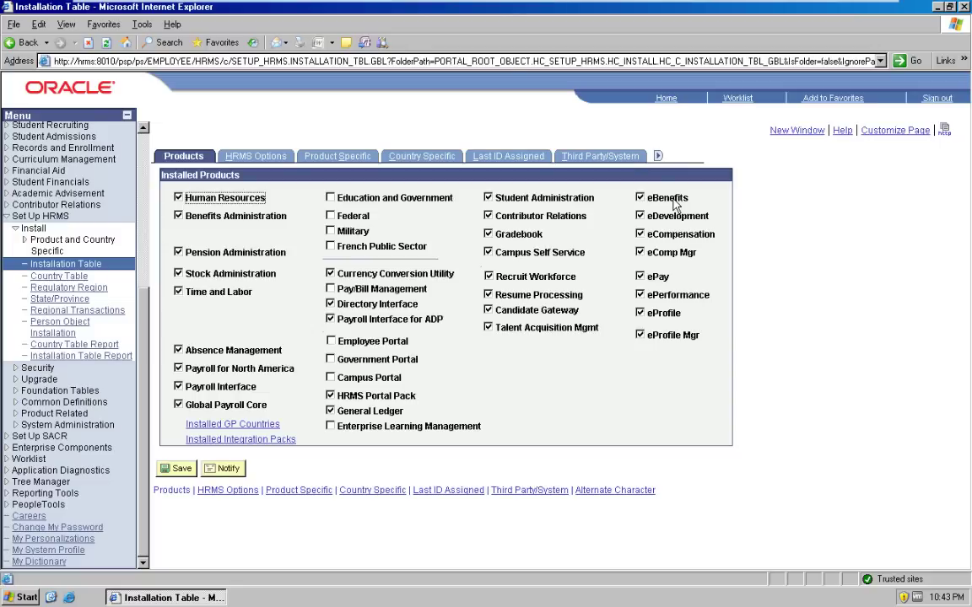
# Step: Review the HRMS Options defaults for GBI, then the Product Specific settings
pyautogui.click(251, 158)
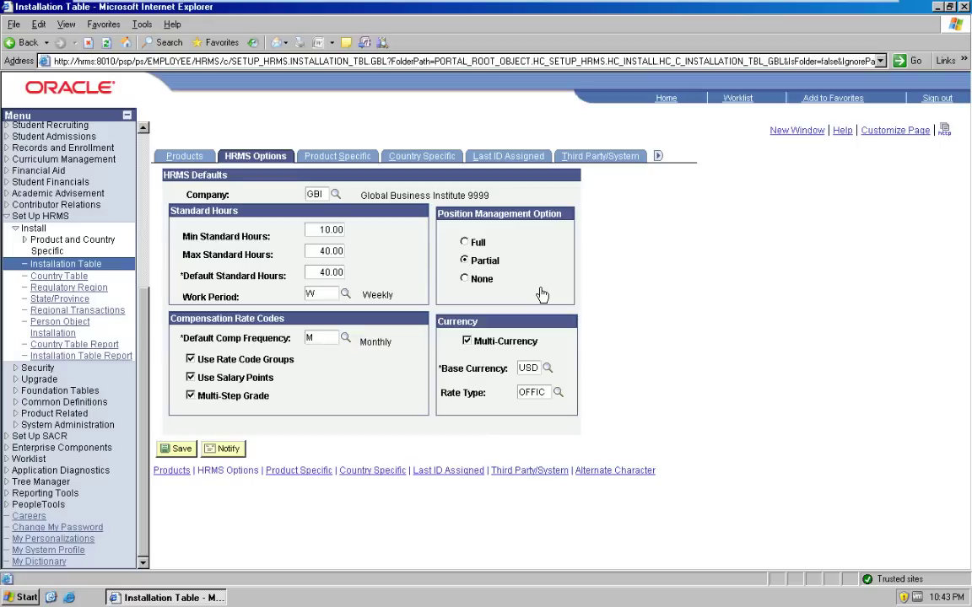
pyautogui.click(355, 163)
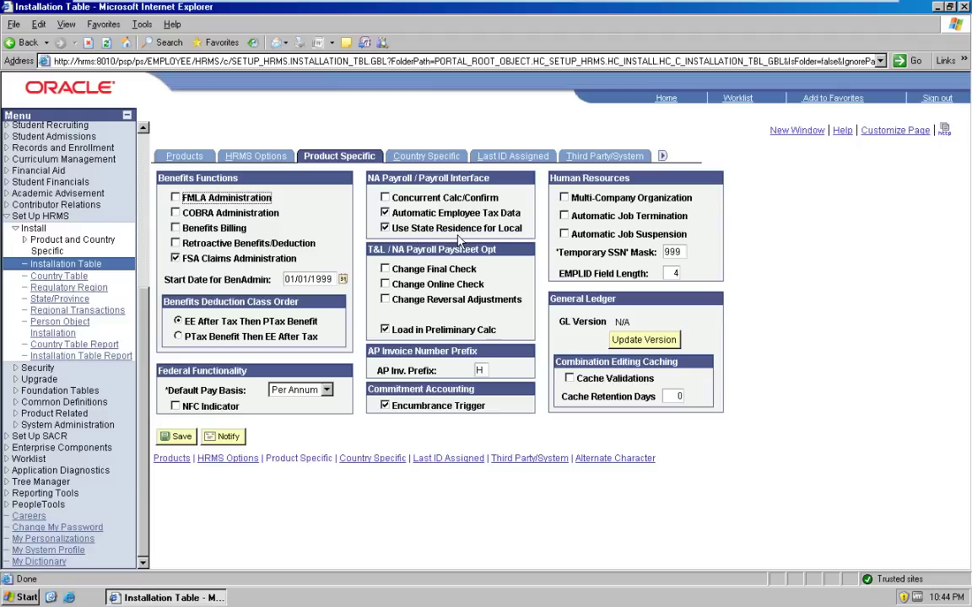
# Step: Review Country Specific settings and Last ID Assigned, highlighting Last Employee ID 42
pyautogui.click(427, 157)
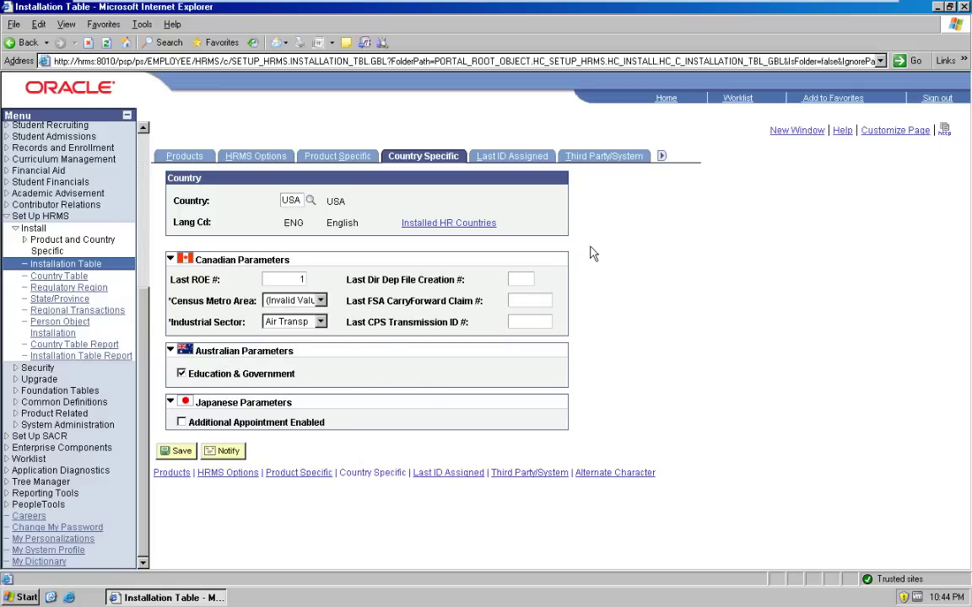
pyautogui.click(538, 159)
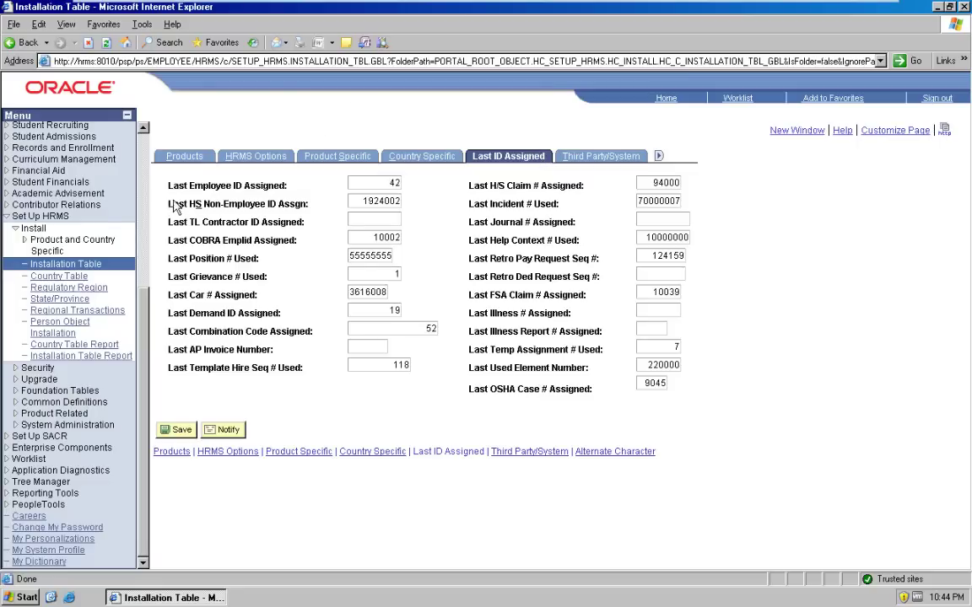
pyautogui.doubleClick(393, 183)
# Step: Show the Third Party/System settings with the 300-second write interval
pyautogui.click(584, 162)
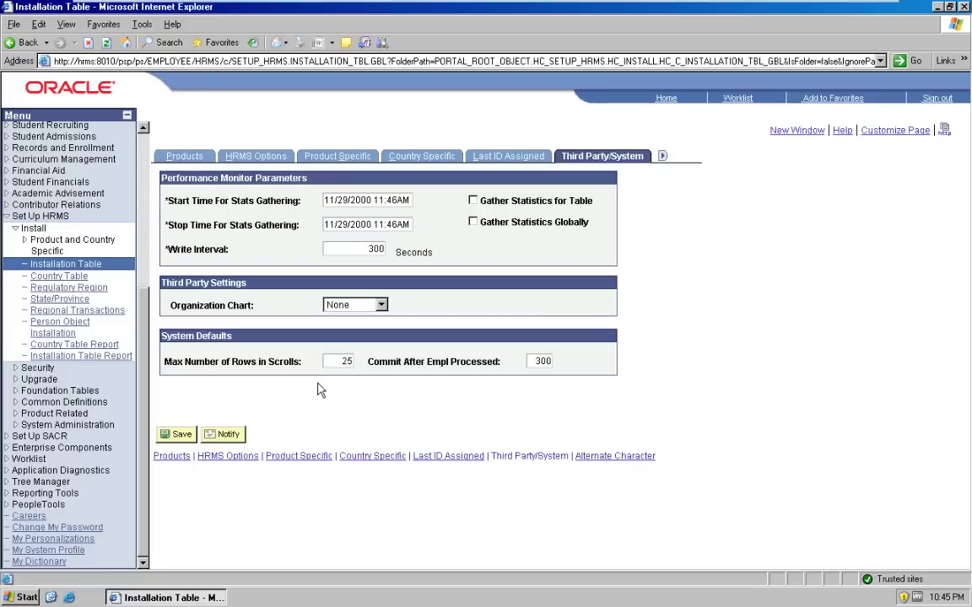
# Step: View the Alternate Character settings, then return to the HRMS home page
pyautogui.click(629, 457)
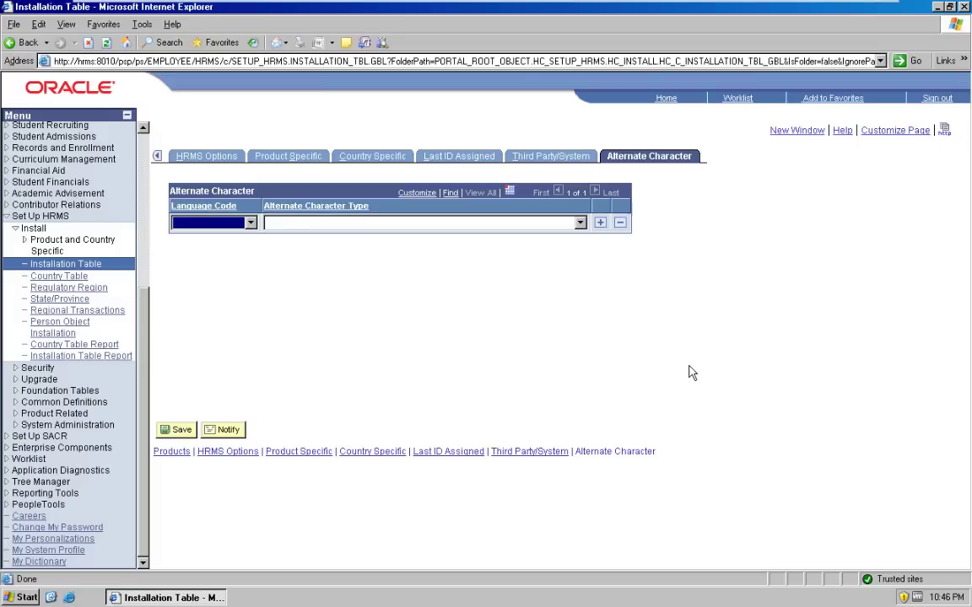
pyautogui.click(666, 99)
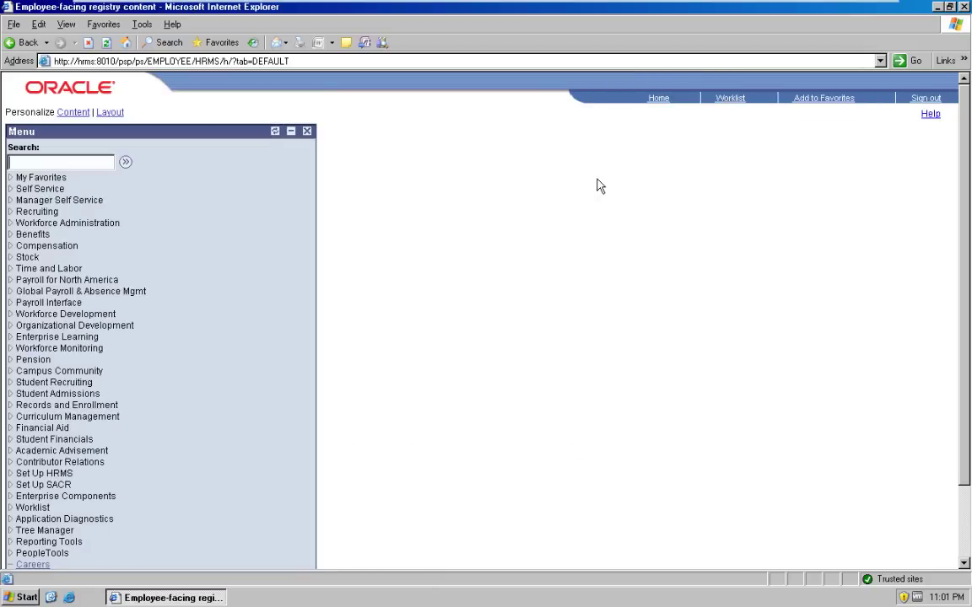
# Step: Open the Company page via Set Up HRMS > Foundation Tables > Organization
pyautogui.click(48, 473)
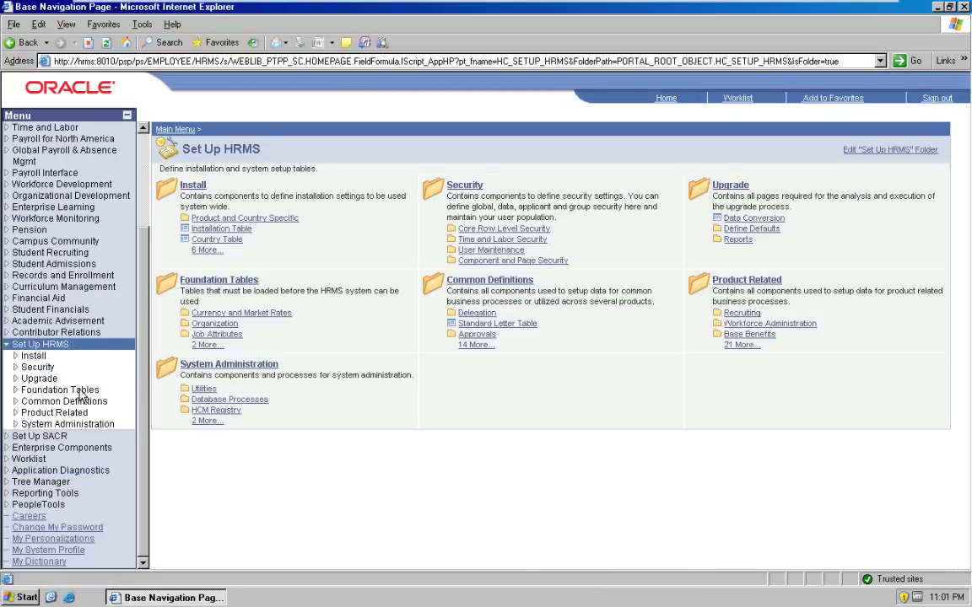
pyautogui.click(81, 393)
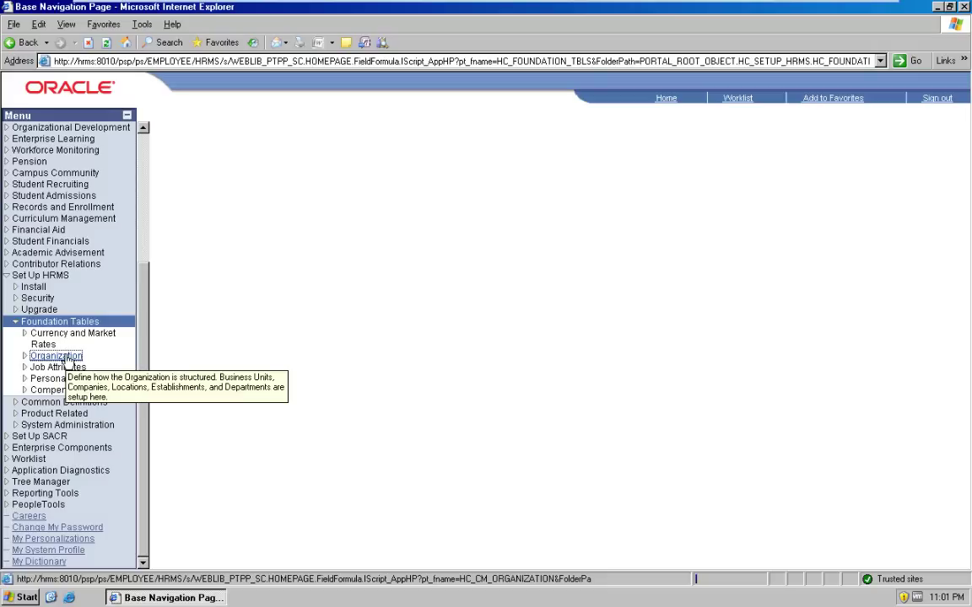
pyautogui.click(65, 359)
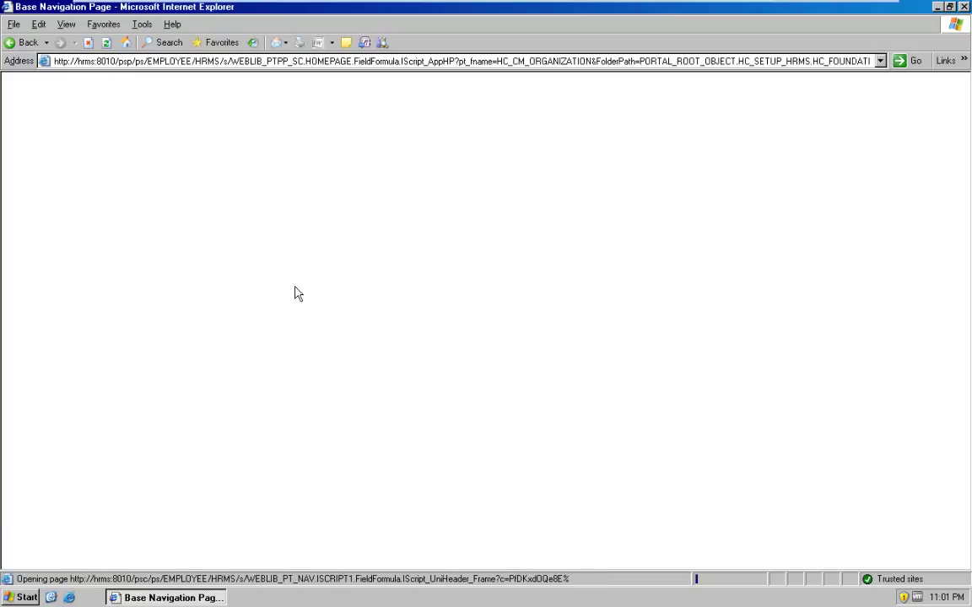
pyautogui.click(59, 242)
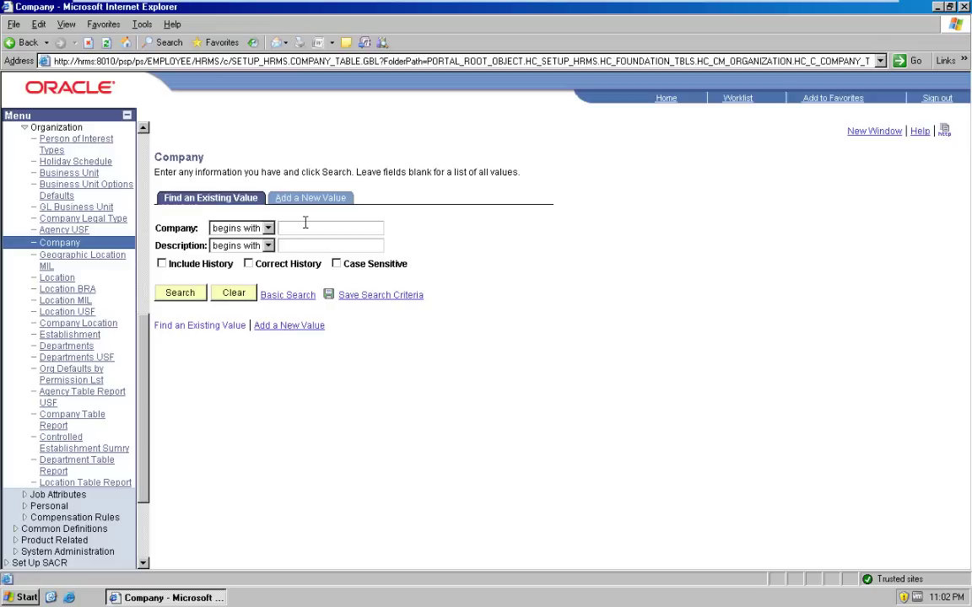
# Step: Search for company GBI and open its record
pyautogui.write('GBI')
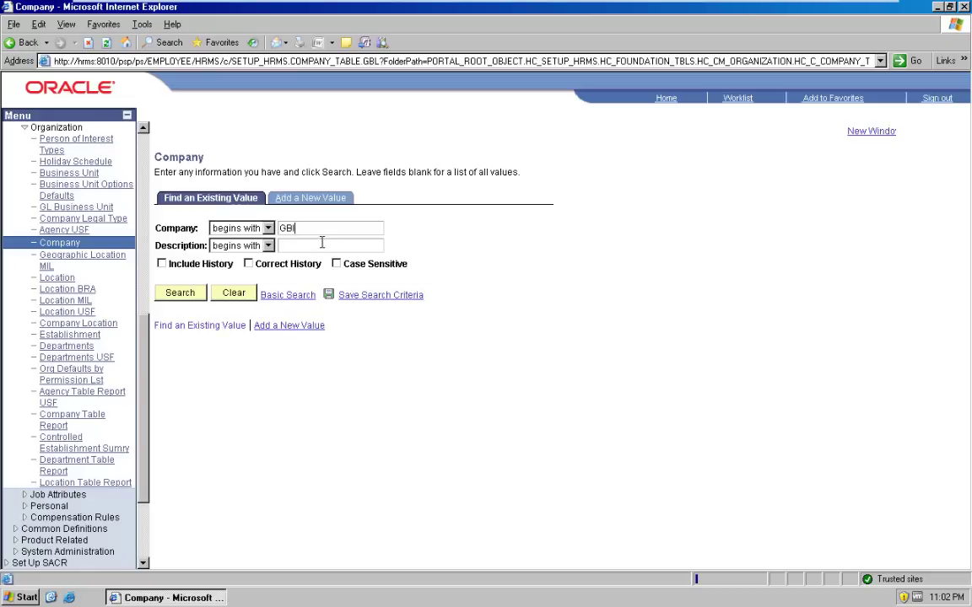
pyautogui.click(194, 302)
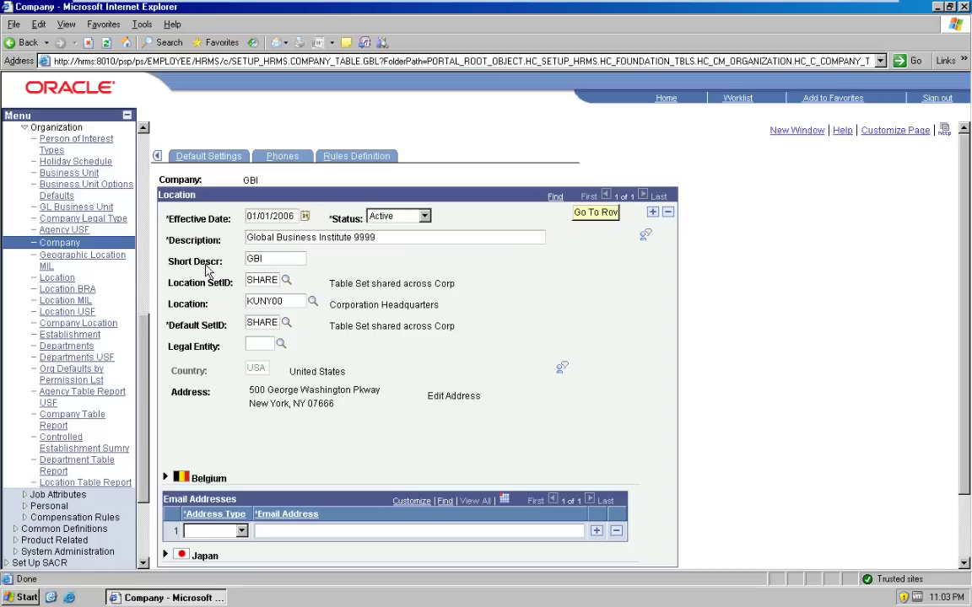
# Step: Show GBI's Company Location page, highlighting SHARE setIDs and location KUNY00
pyautogui.click(157, 160)
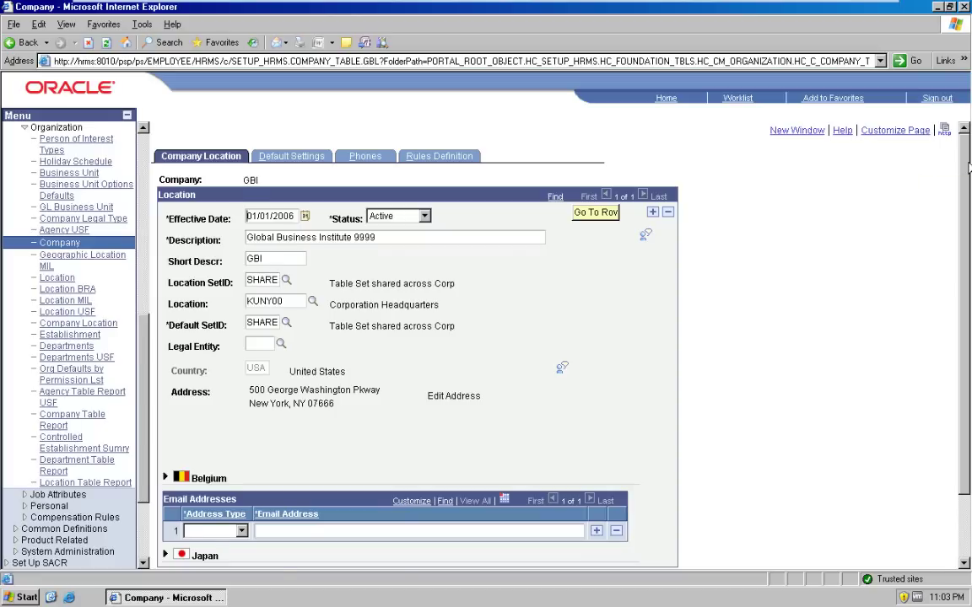
pyautogui.moveTo(968, 168); pyautogui.dragTo(970, 261)
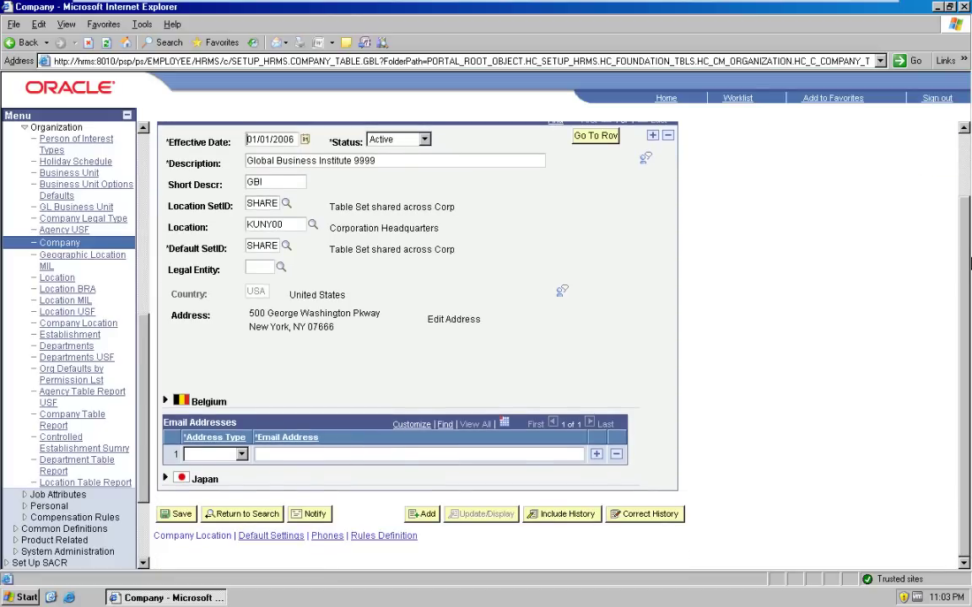
pyautogui.moveTo(970, 263); pyautogui.dragTo(969, 211)
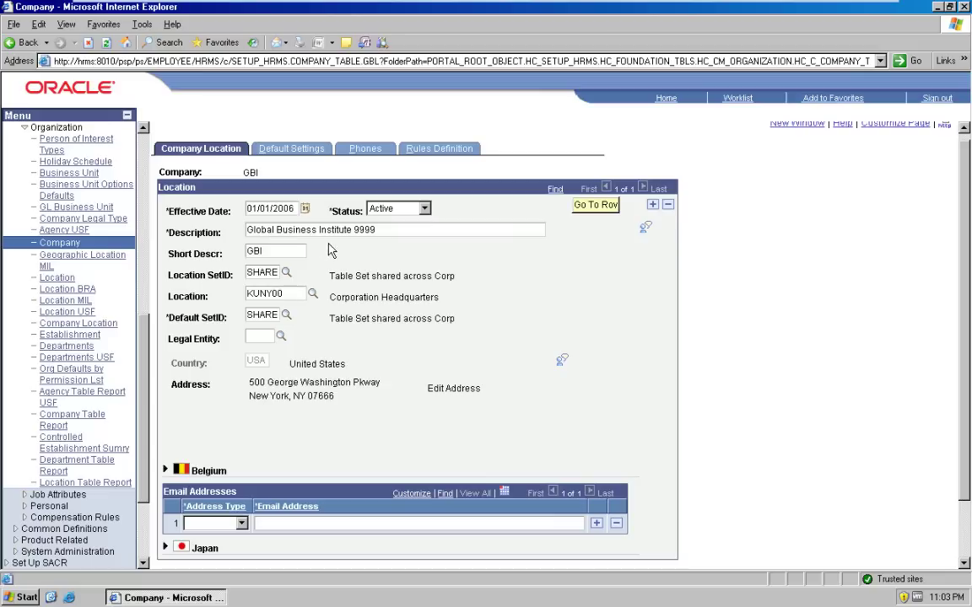
pyautogui.doubleClick(259, 271)
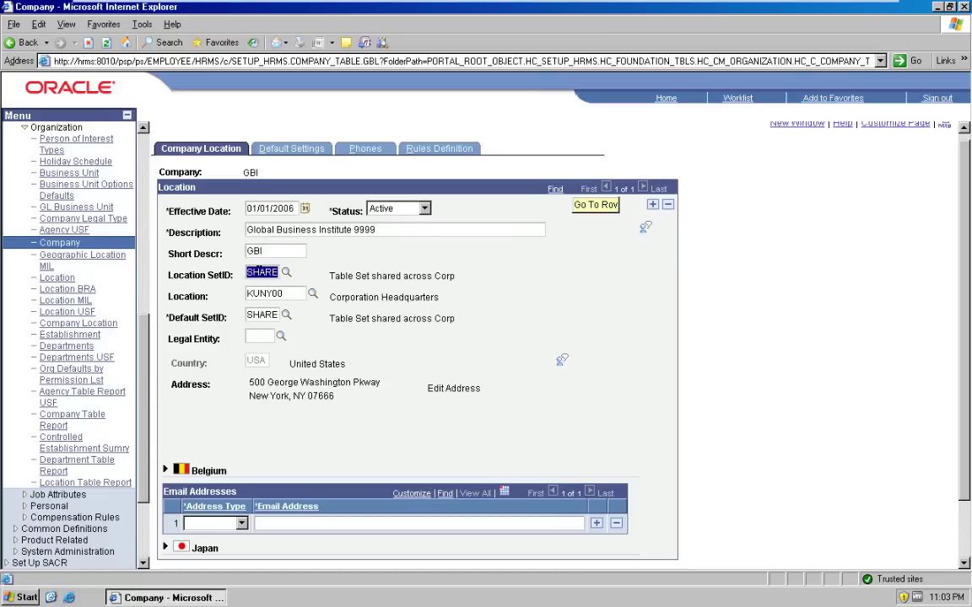
pyautogui.doubleClick(268, 293)
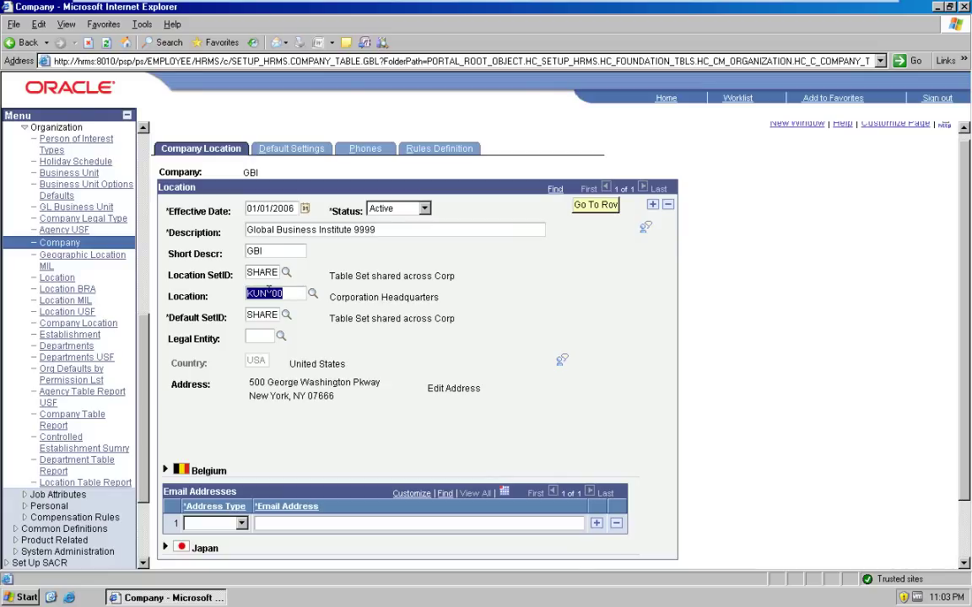
pyautogui.doubleClick(259, 315)
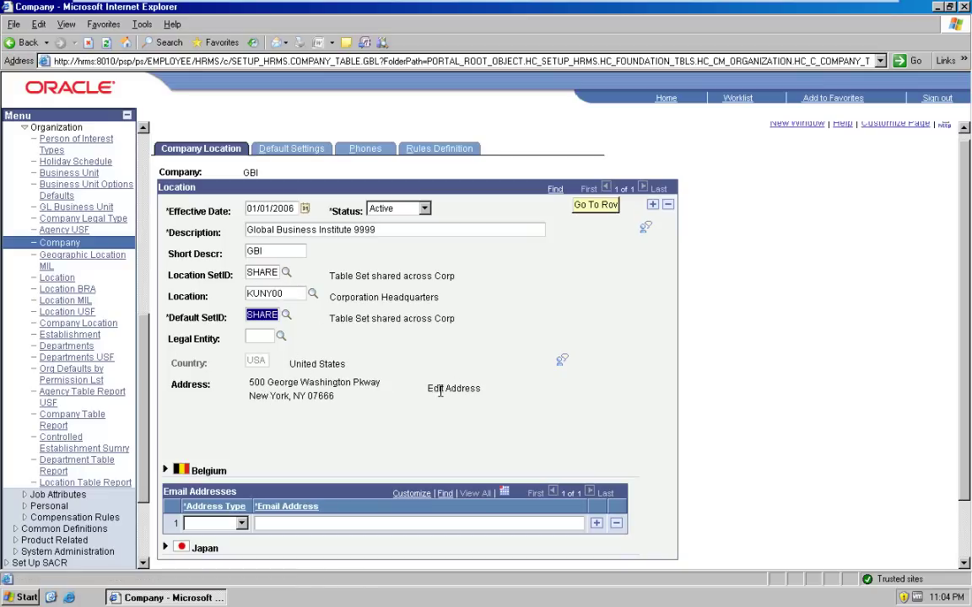
pyautogui.click(293, 151)
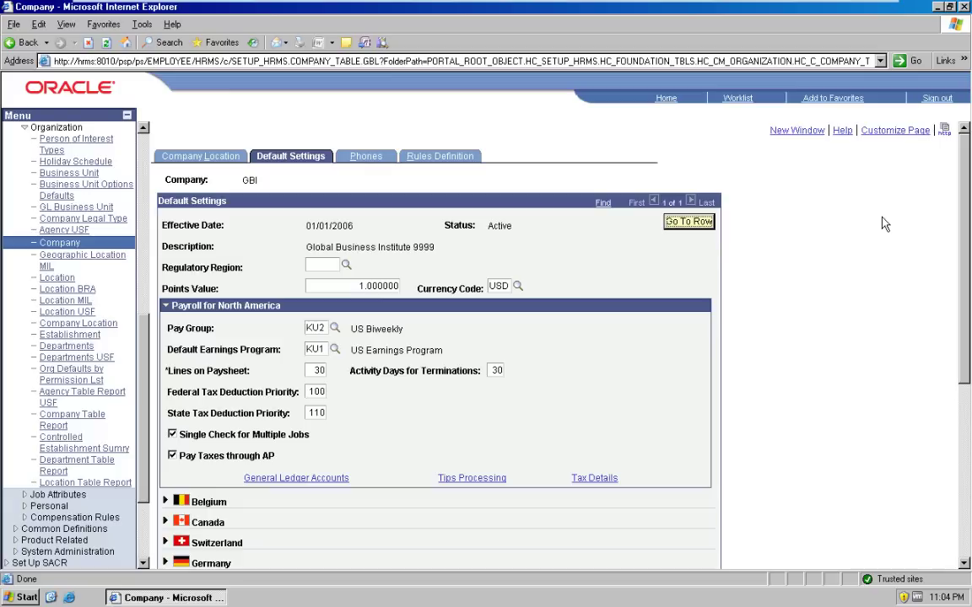
pyautogui.moveTo(968, 169); pyautogui.dragTo(969, 196)
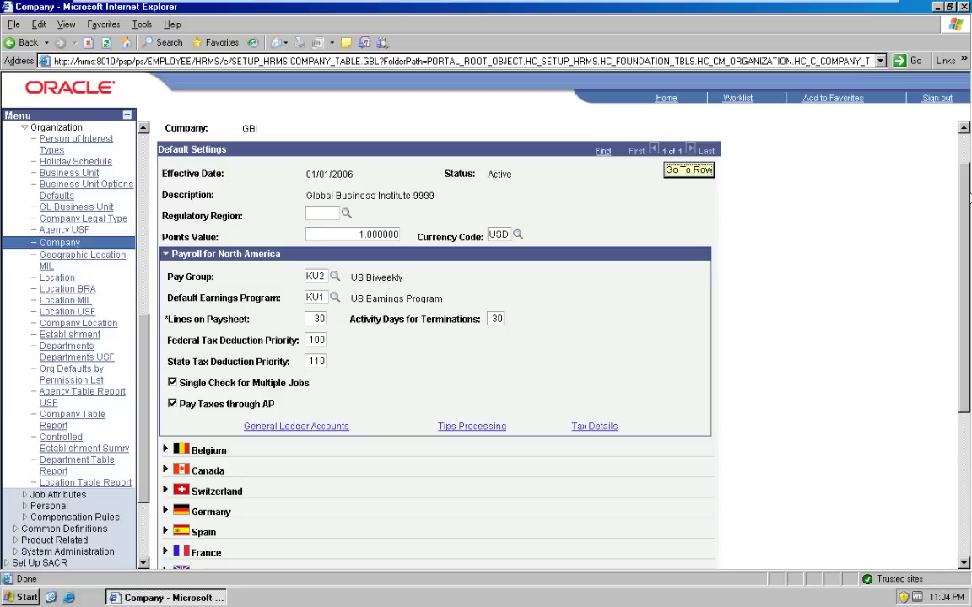
pyautogui.moveTo(968, 195); pyautogui.dragTo(965, 242)
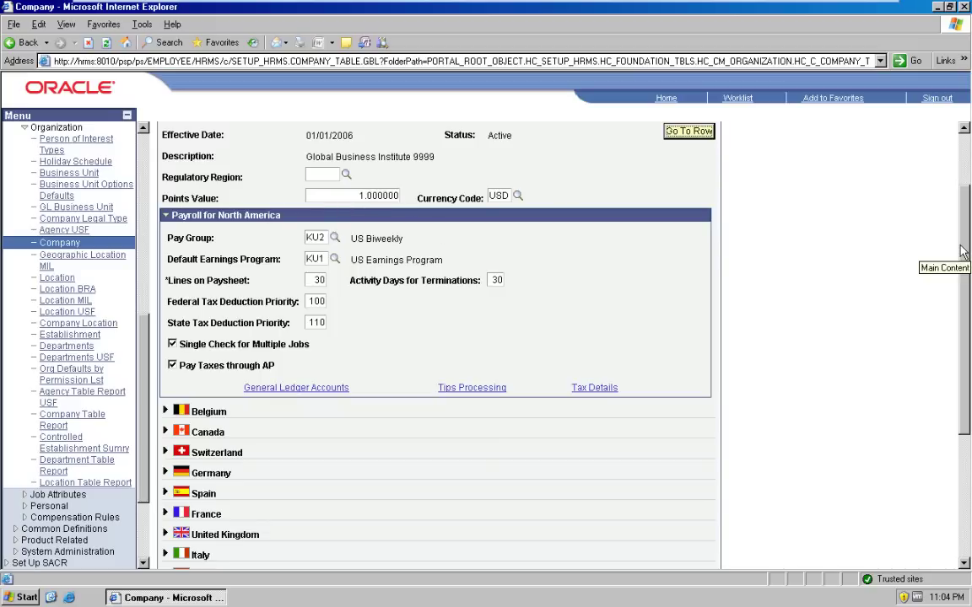
pyautogui.moveTo(966, 256); pyautogui.dragTo(967, 358)
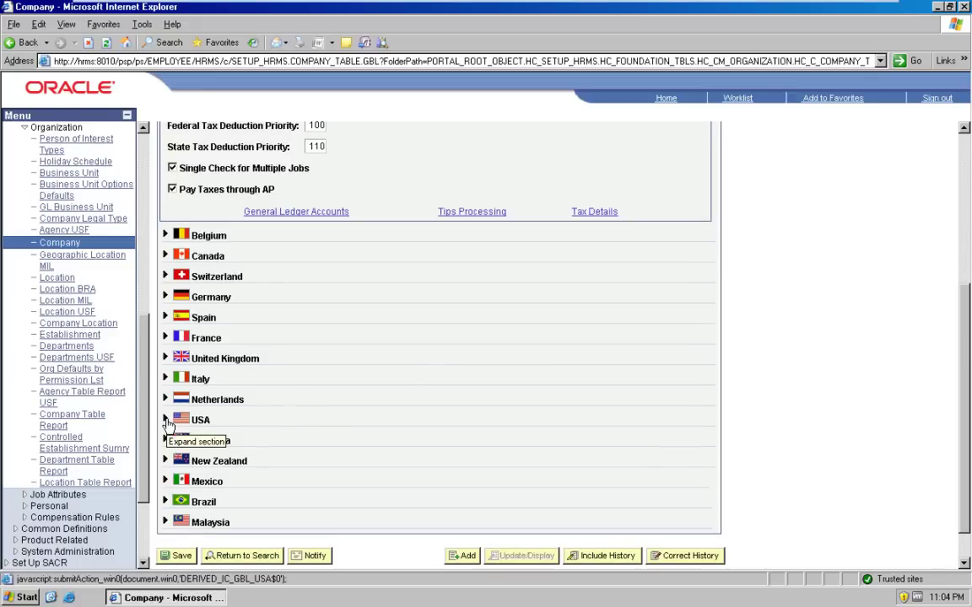
# Step: Toggle the USA section, expand United Kingdom and select its Business Description field
pyautogui.click(166, 420)
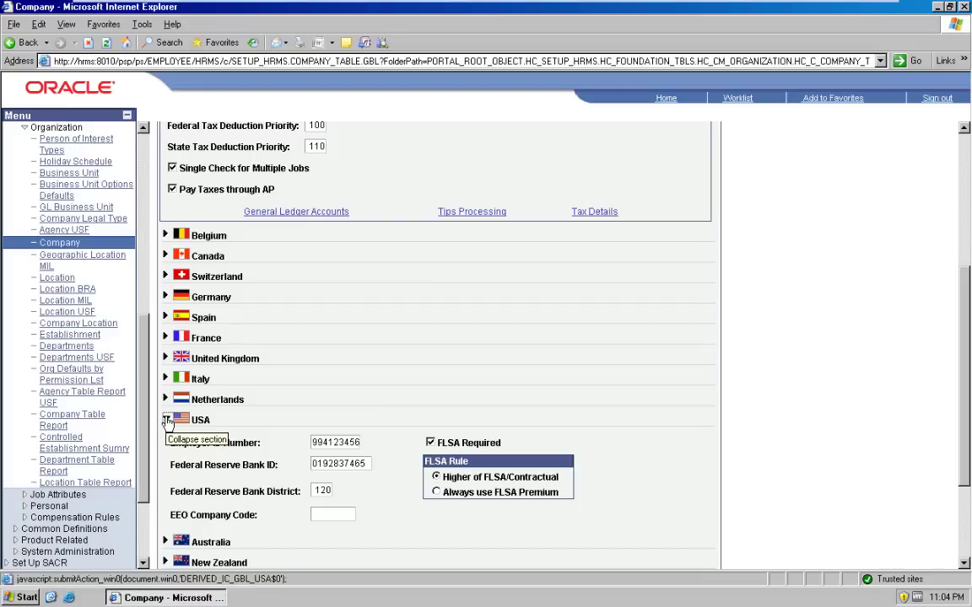
pyautogui.click(166, 420)
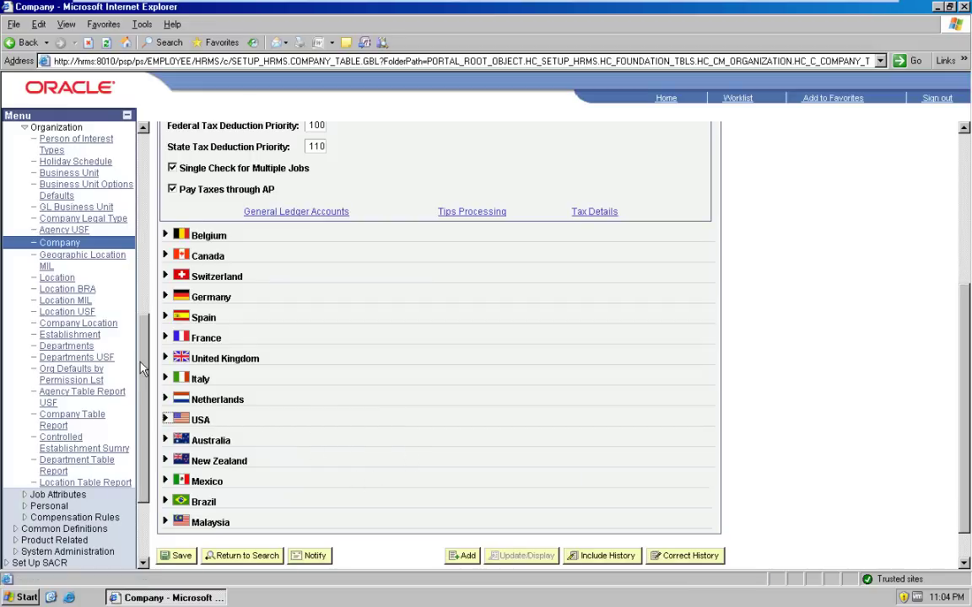
pyautogui.click(166, 358)
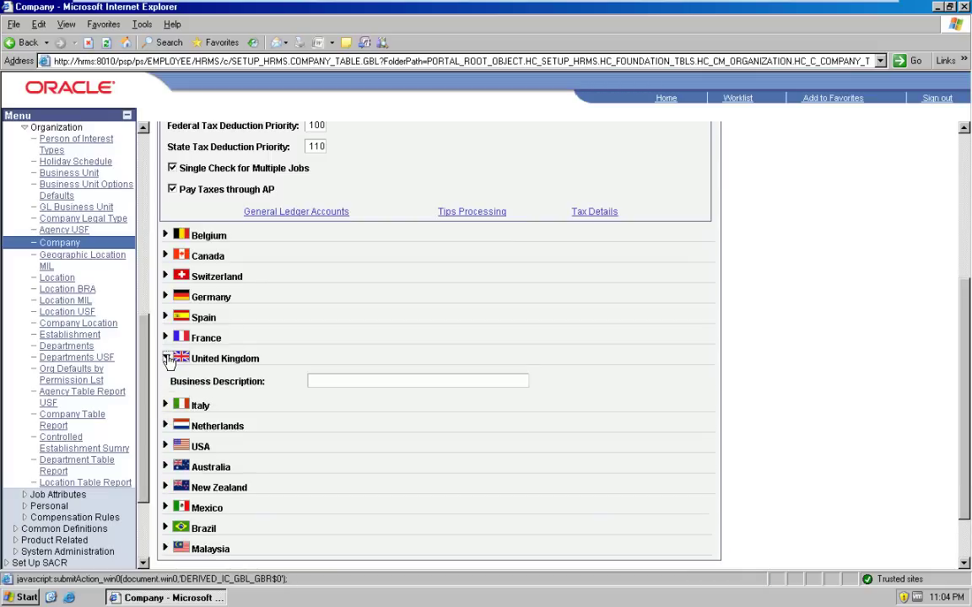
pyautogui.click(312, 381)
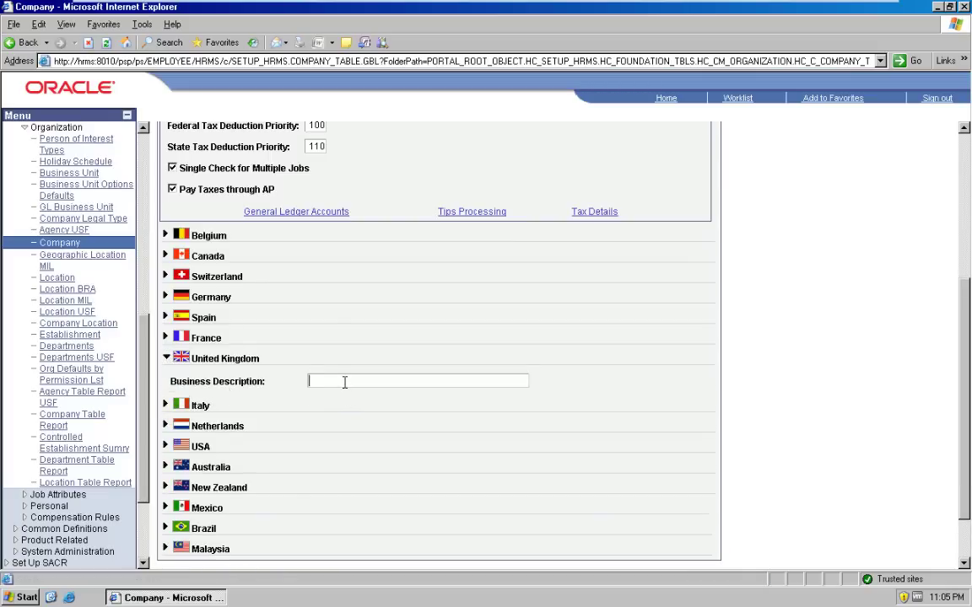
pyautogui.scroll(5, 869, 295)
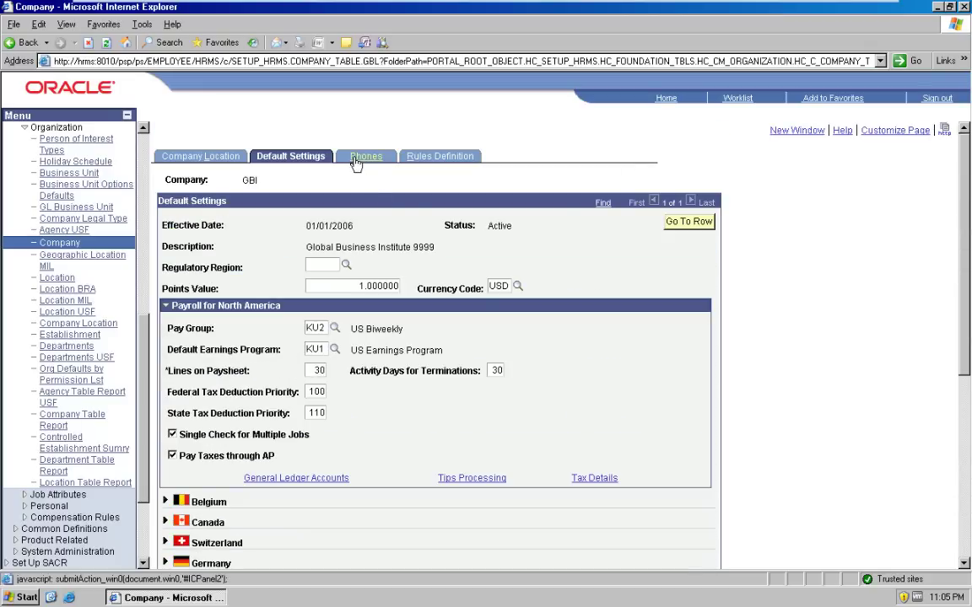
# Step: Show company GBI's Phones page, with Industry and Industry Sector both Core and no phones
pyautogui.click(354, 161)
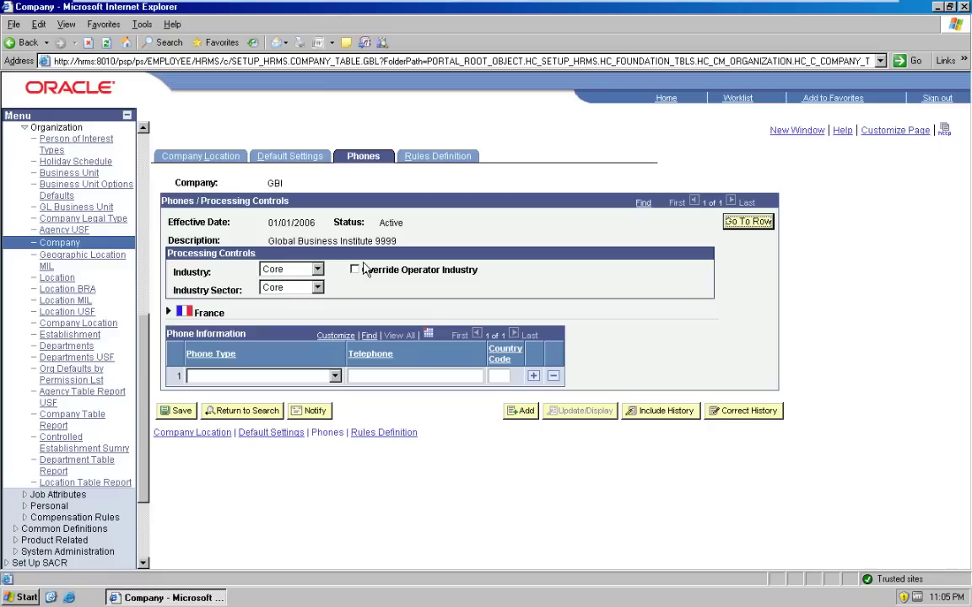
# Step: Review GBI's Rules Definition (FTE Decimal Precision 2, France expanded), then return to the home page
pyautogui.click(435, 159)
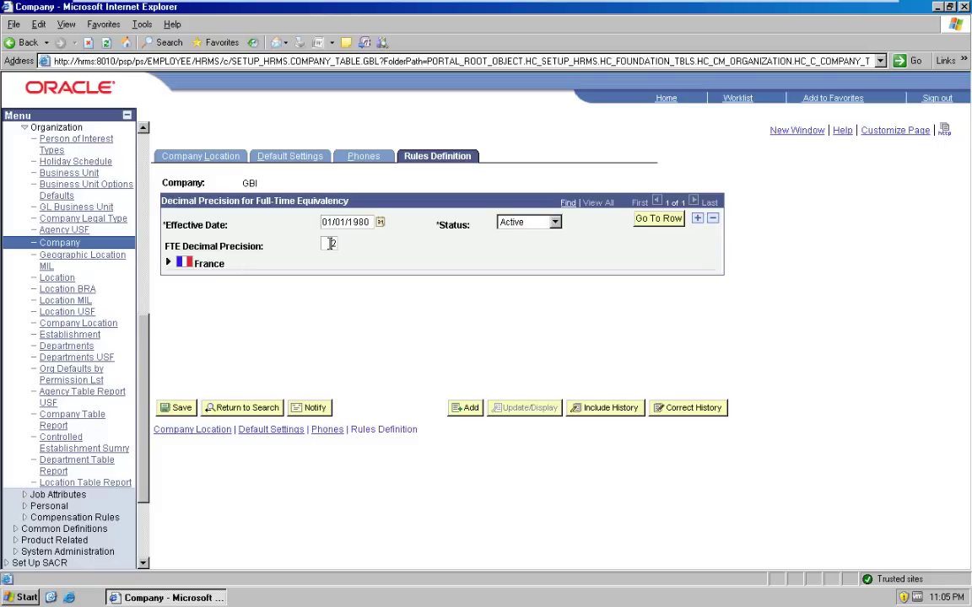
pyautogui.moveTo(328, 244); pyautogui.dragTo(359, 247)
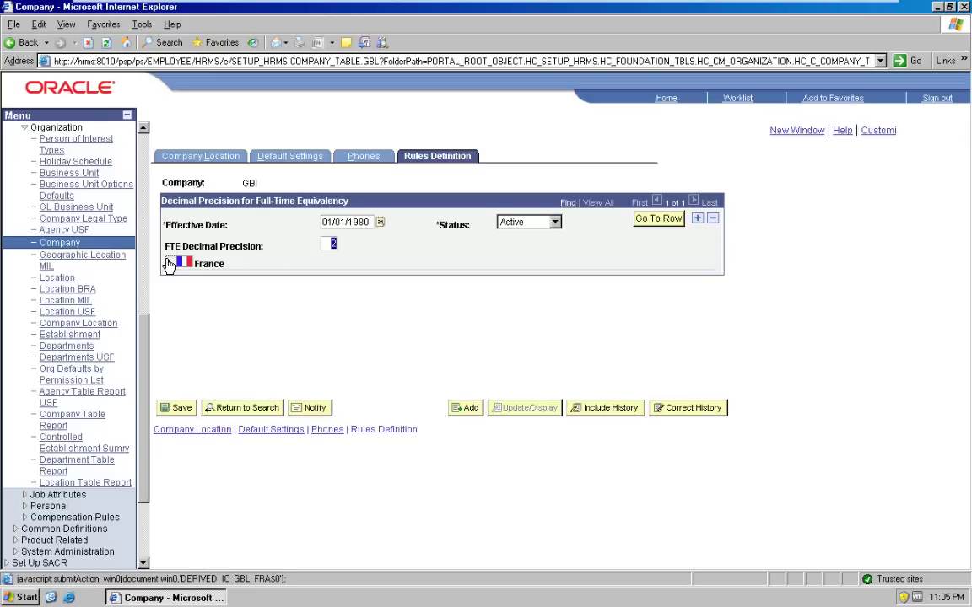
pyautogui.click(169, 264)
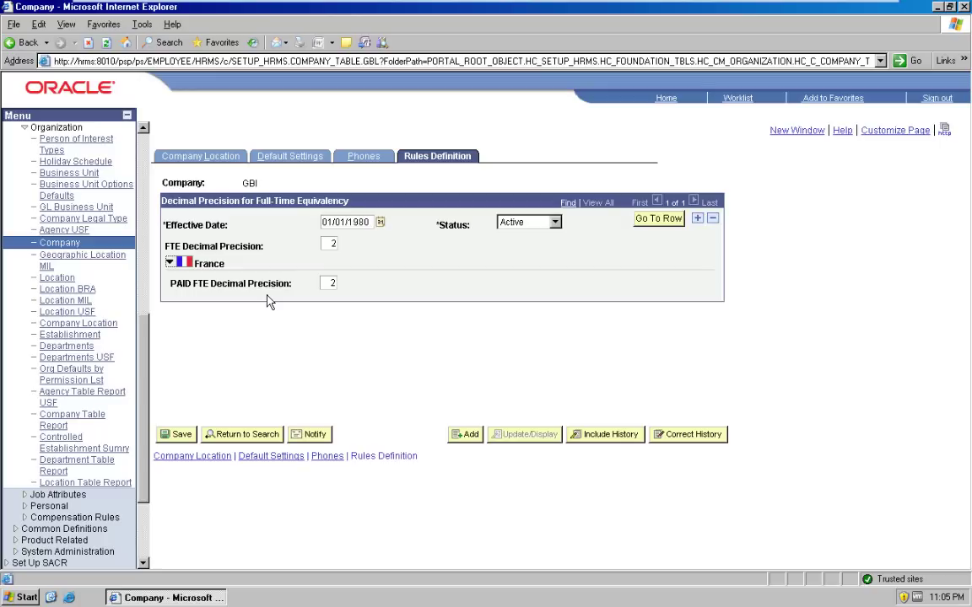
pyautogui.click(666, 99)
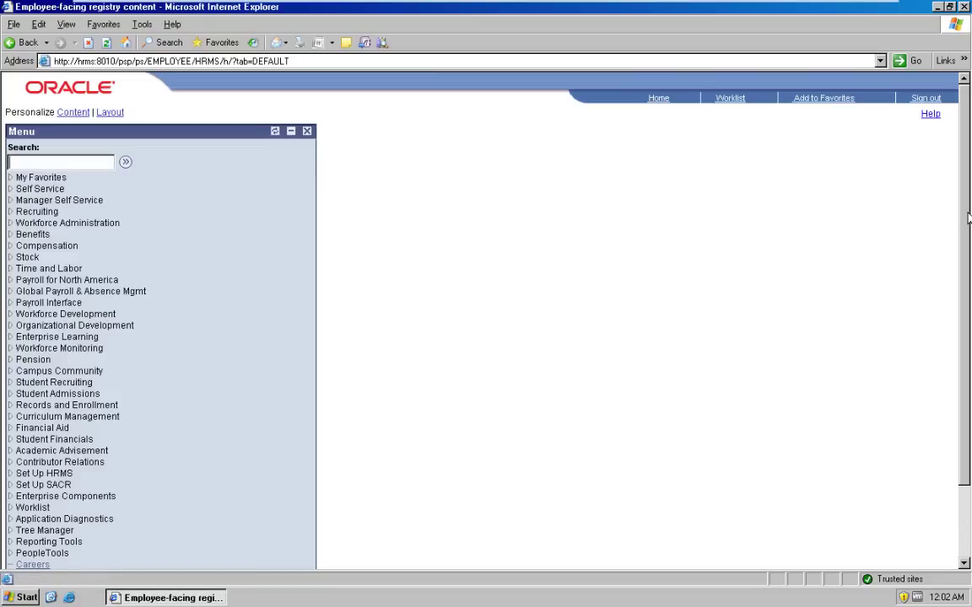
# Step: Go to Set Up HRMS > Foundation Tables > Organization > Business Unit search page
pyautogui.moveTo(968, 217); pyautogui.dragTo(967, 279)
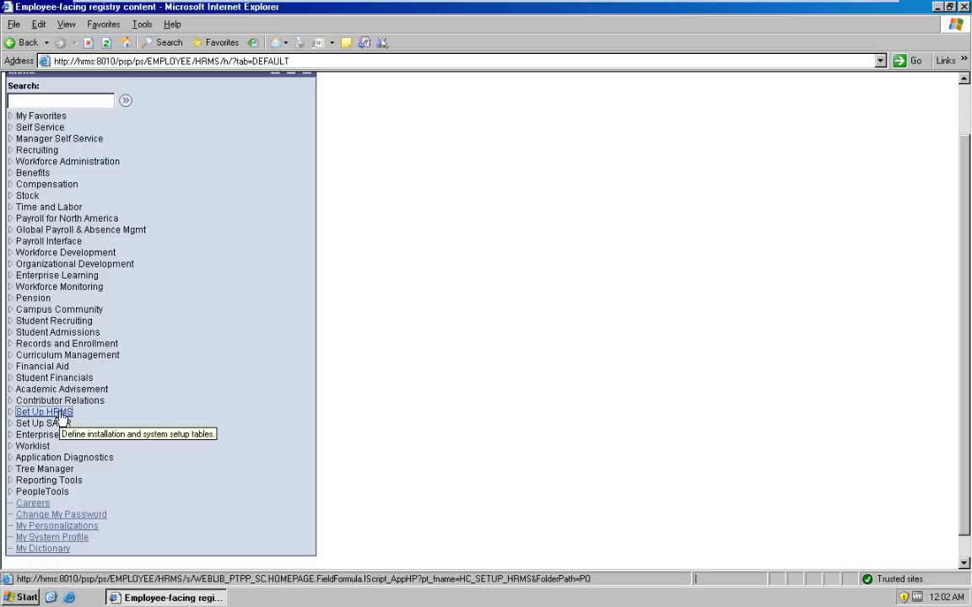
pyautogui.click(62, 415)
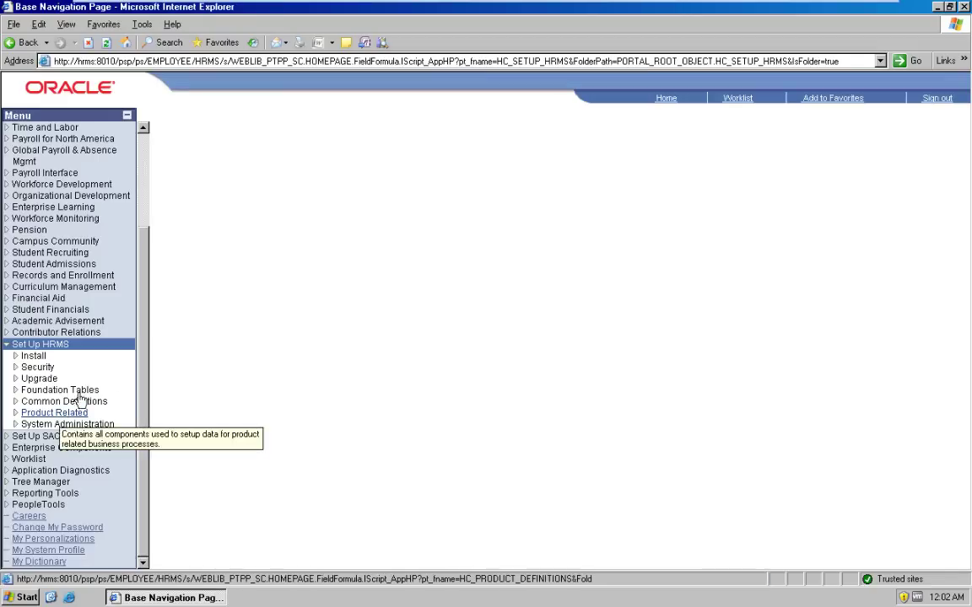
pyautogui.click(65, 389)
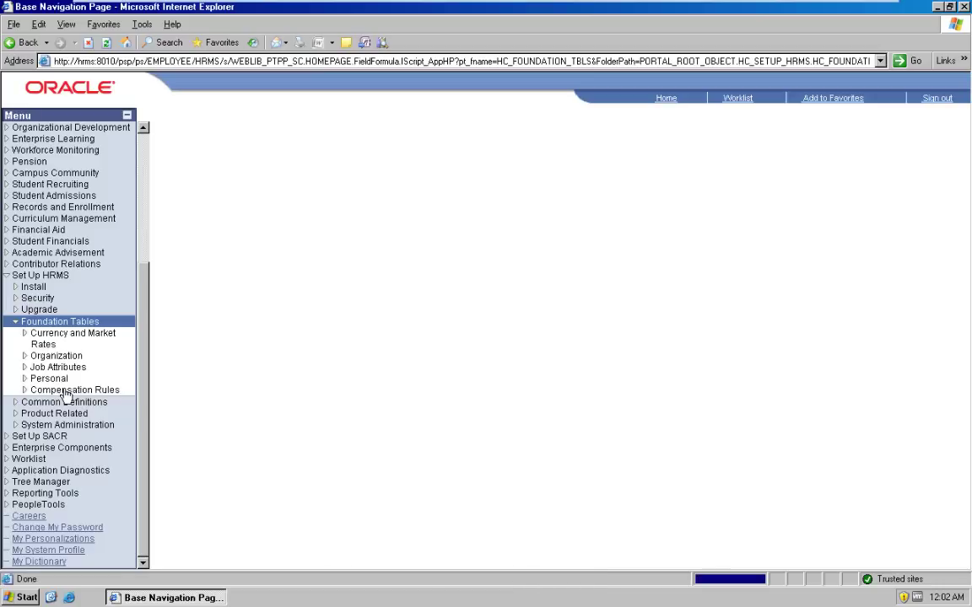
pyautogui.click(69, 357)
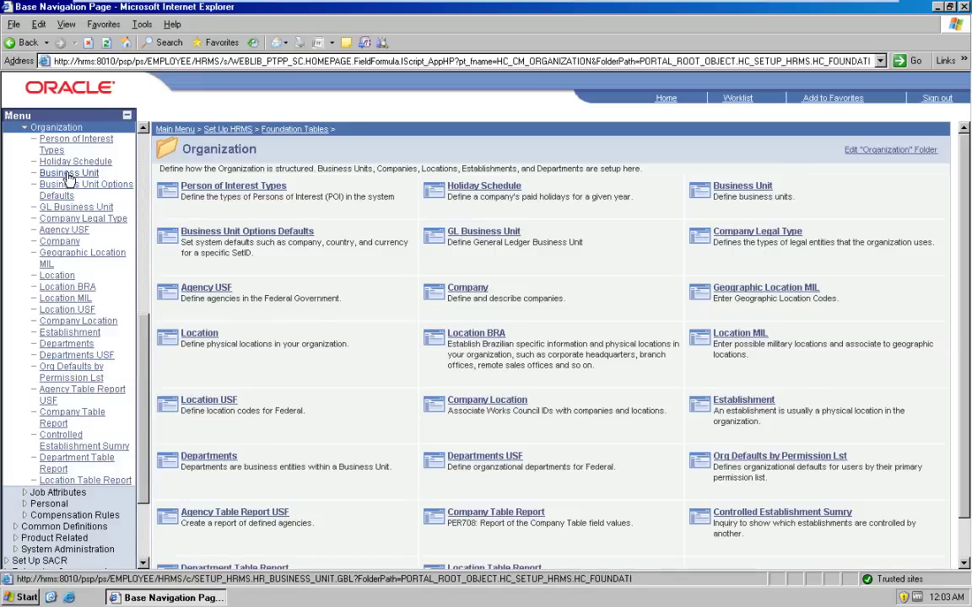
pyautogui.click(70, 177)
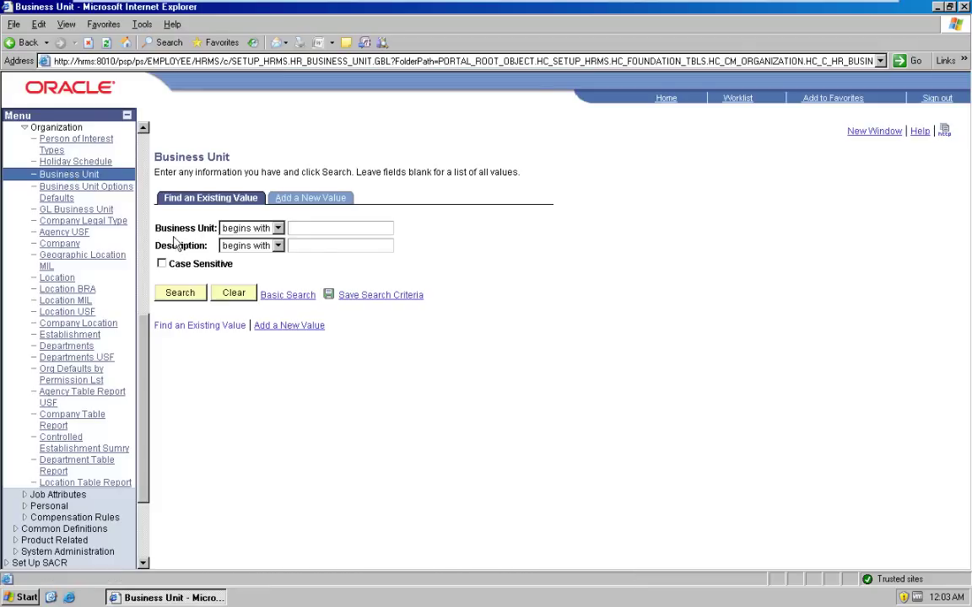
# Step: Search business units for 'gbi' and open GBIBU (Global Business Institute BU, SetID SHARE)
pyautogui.write('gbi')
pyautogui.press('Return')
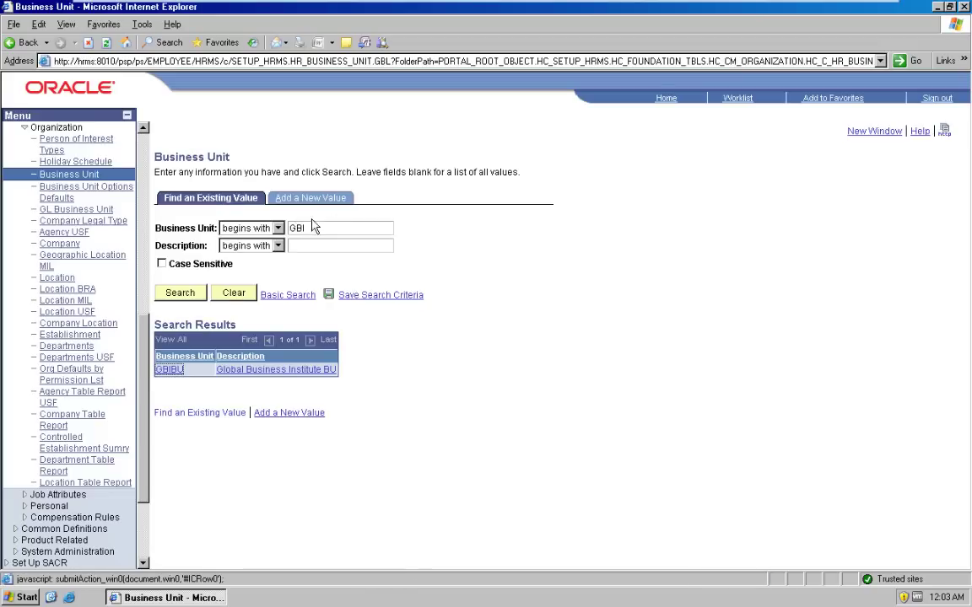
pyautogui.click(167, 370)
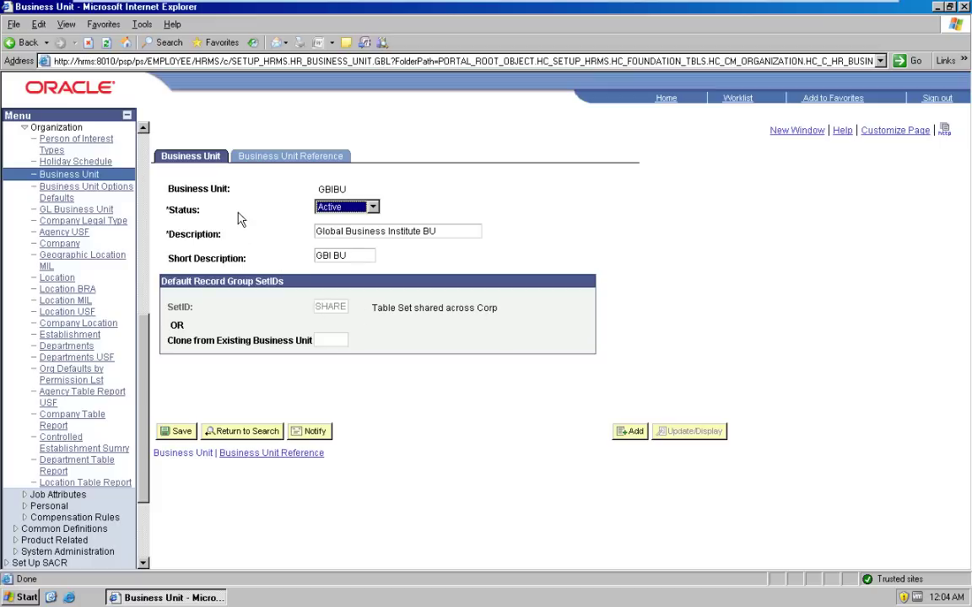
pyautogui.click(271, 157)
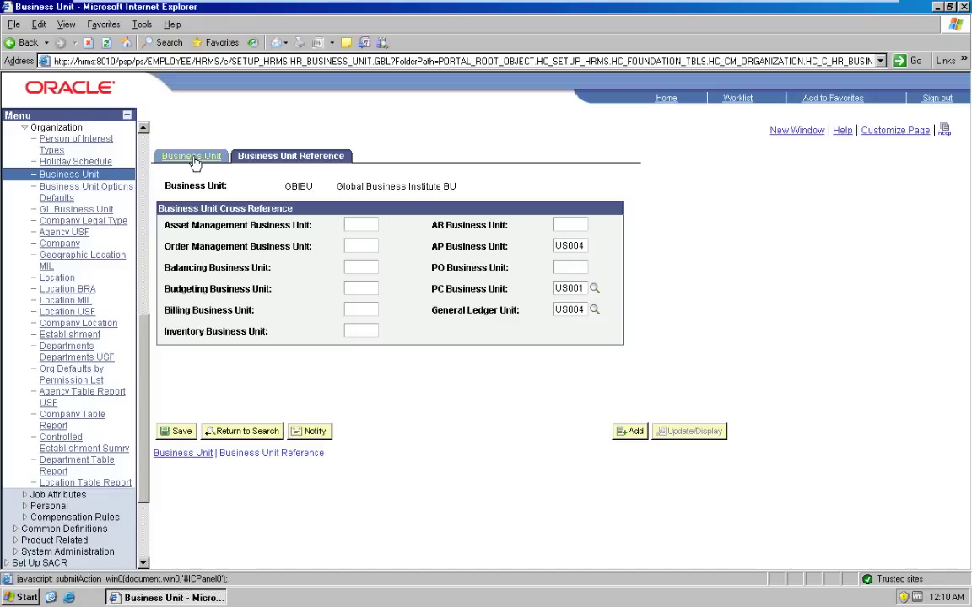
pyautogui.click(194, 160)
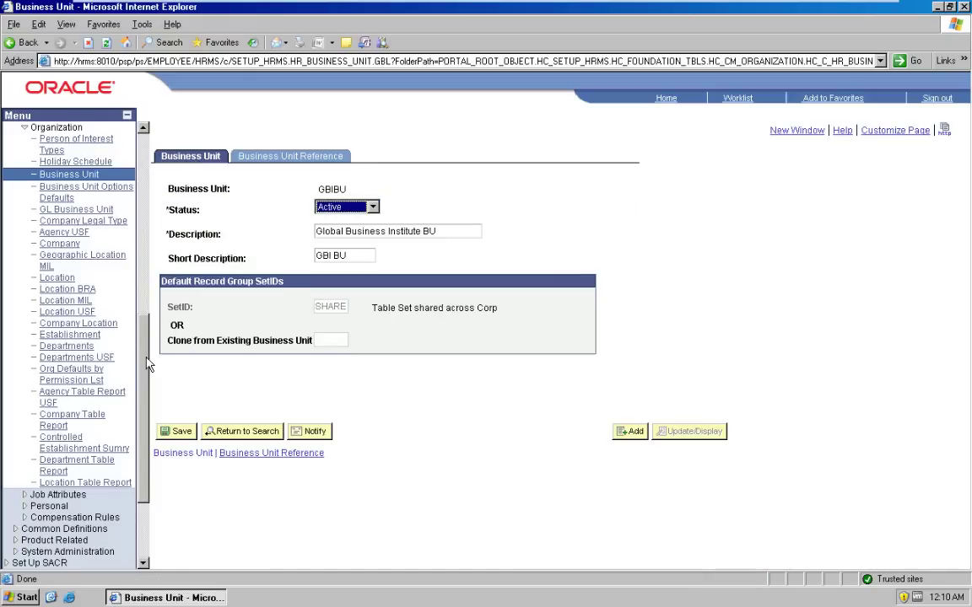
pyautogui.moveTo(145, 364); pyautogui.dragTo(145, 451)
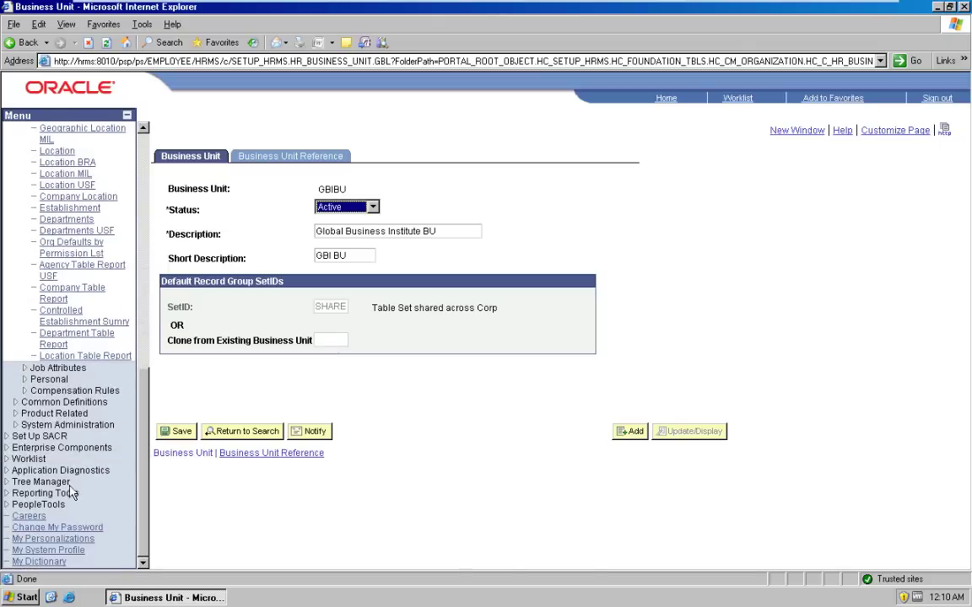
# Step: Go to PeopleTools > Utilities > Administration > TableSet IDs
pyautogui.click(38, 504)
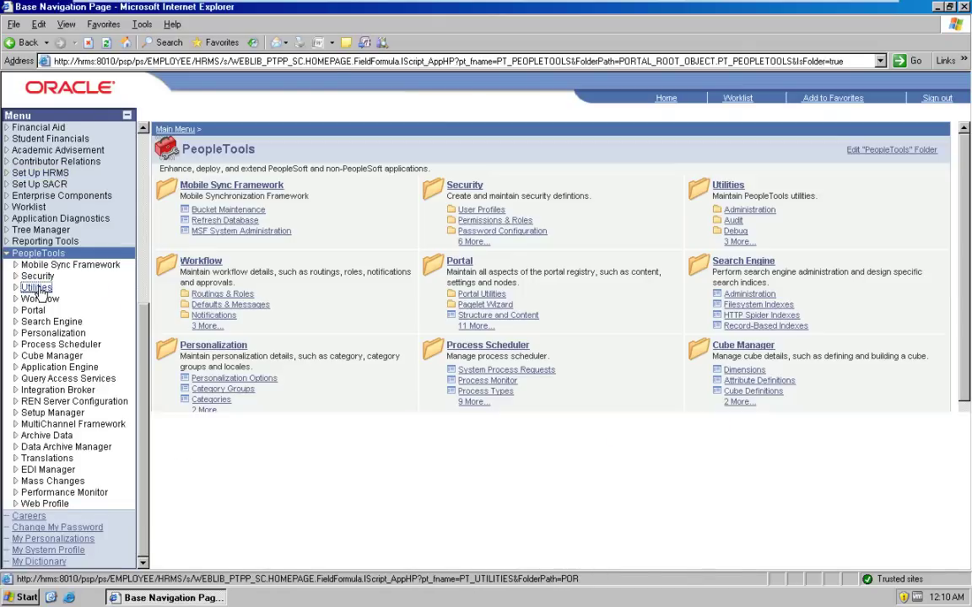
pyautogui.click(37, 288)
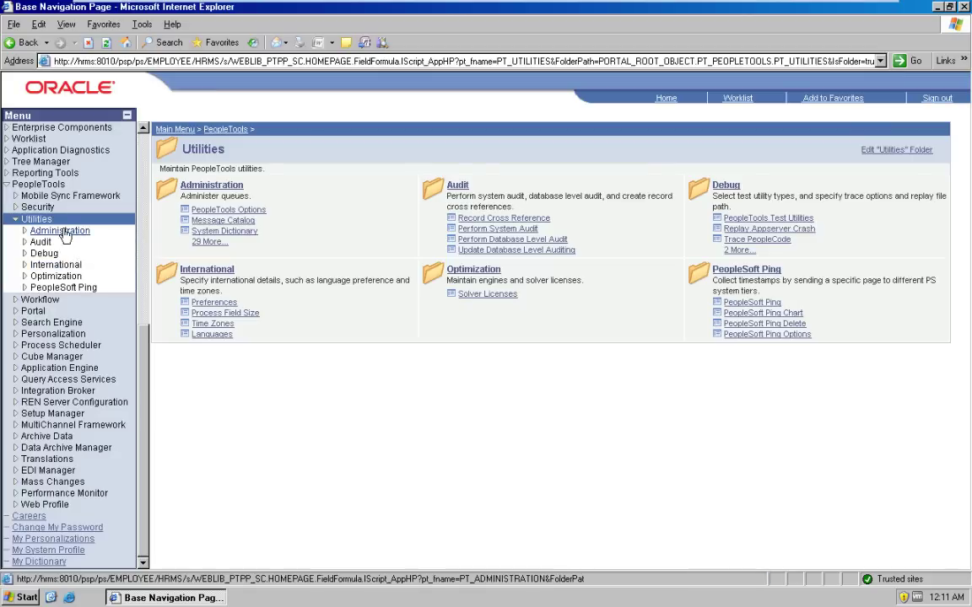
pyautogui.click(65, 234)
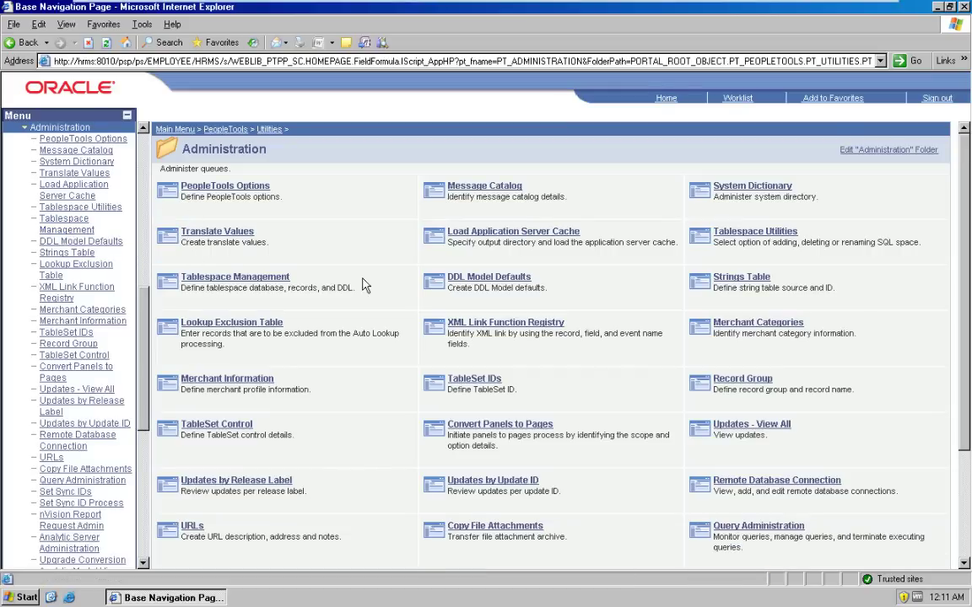
pyautogui.click(65, 333)
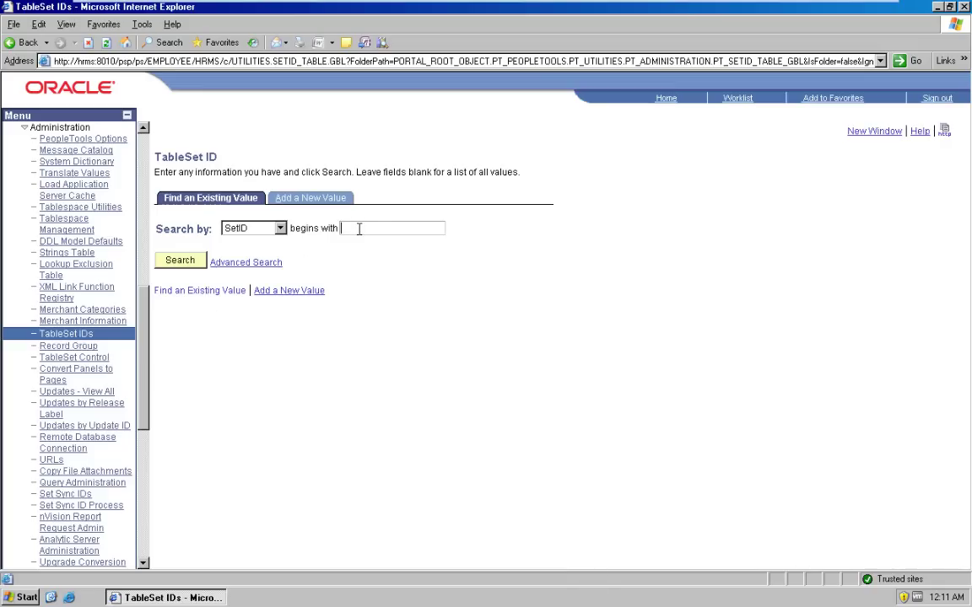
# Step: Look up SetID SHARE, 'Table Set shared across Corp', then move to TableSet Control search
pyautogui.write('SHARE')
pyautogui.press('Return')
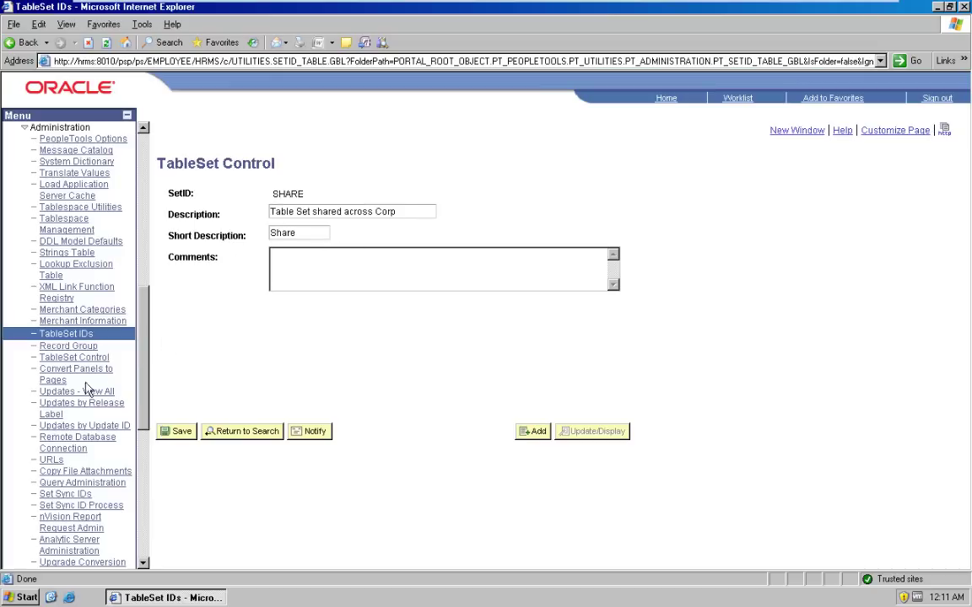
pyautogui.click(90, 358)
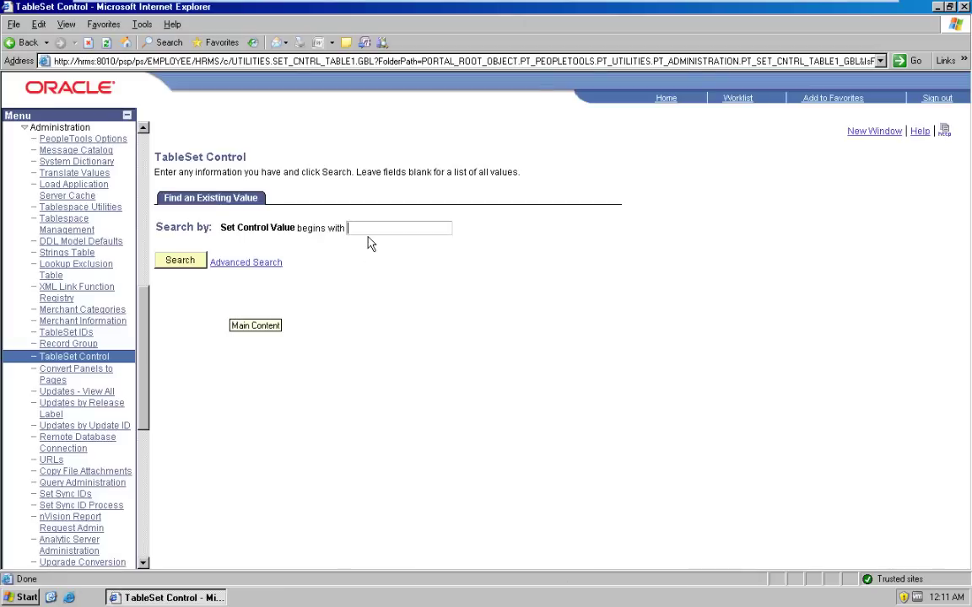
# Step: Look up SHARE set control and page forward to rows 41-50, record groups HR_01–HR_09
pyautogui.press('Return')
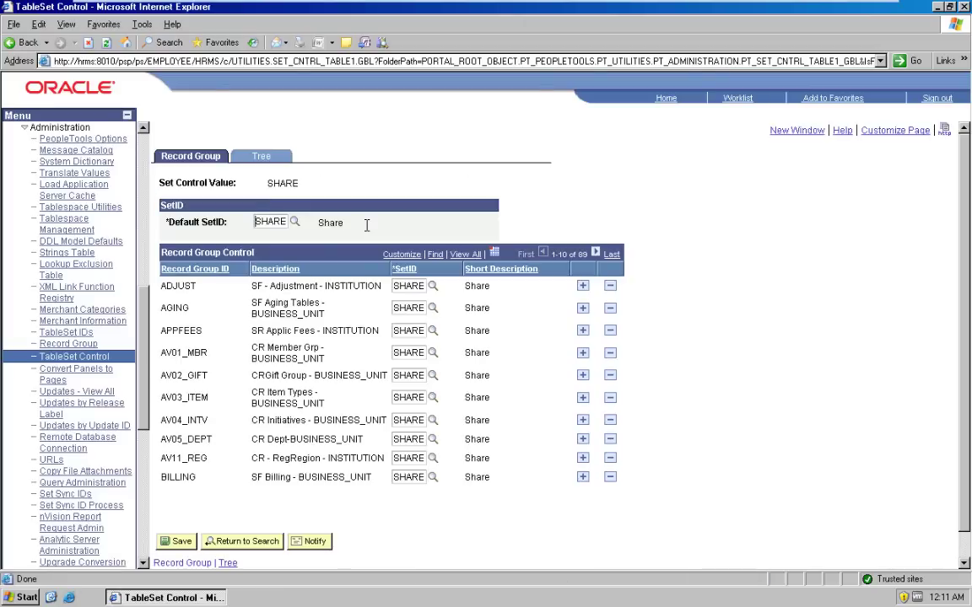
pyautogui.click(595, 257)
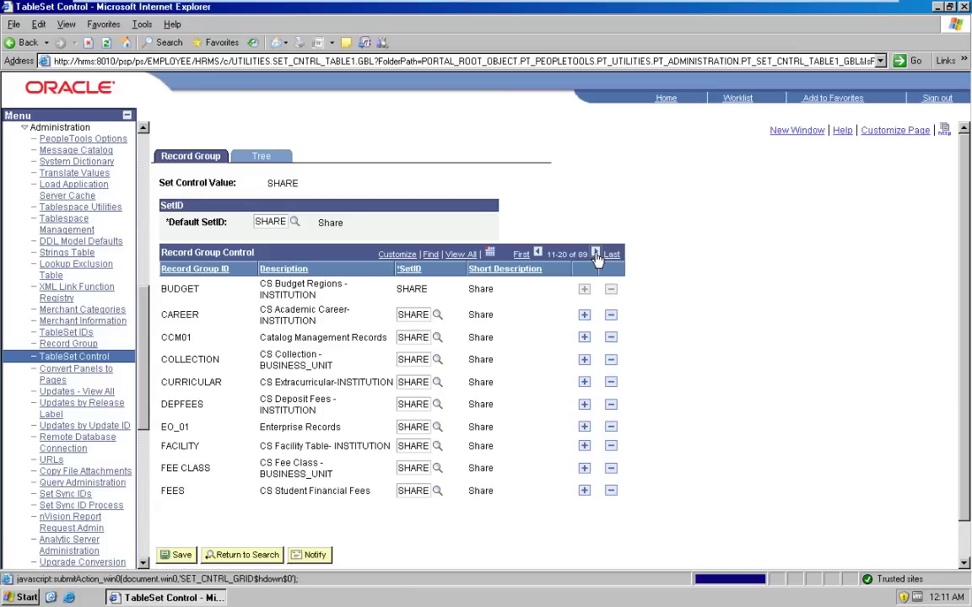
pyautogui.click(595, 255)
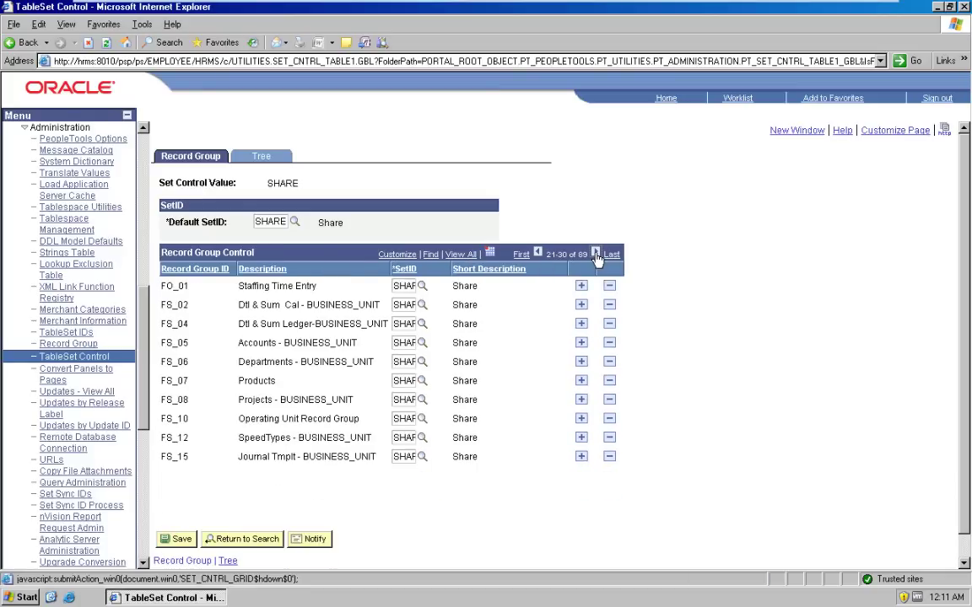
pyautogui.click(596, 255)
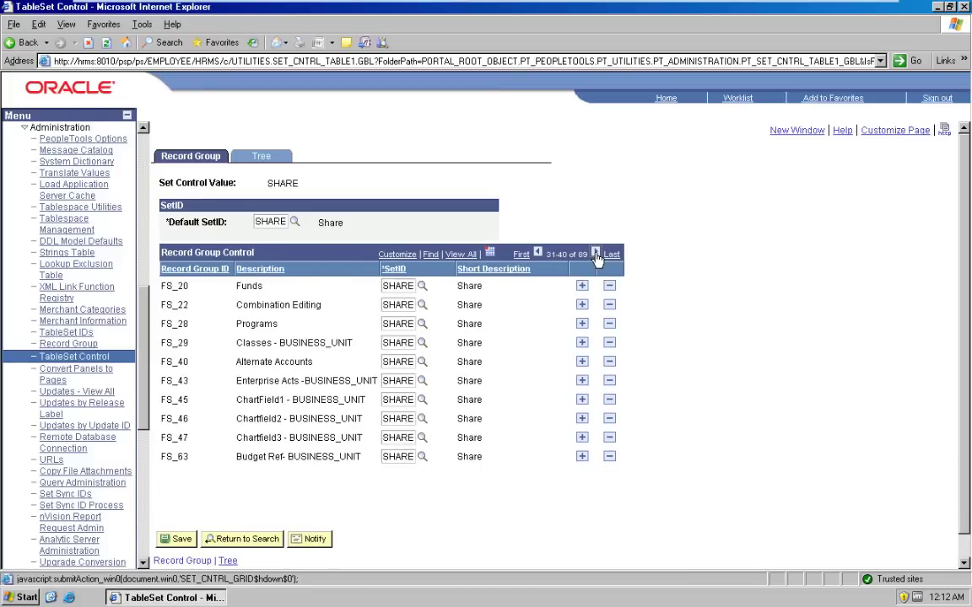
pyautogui.click(595, 256)
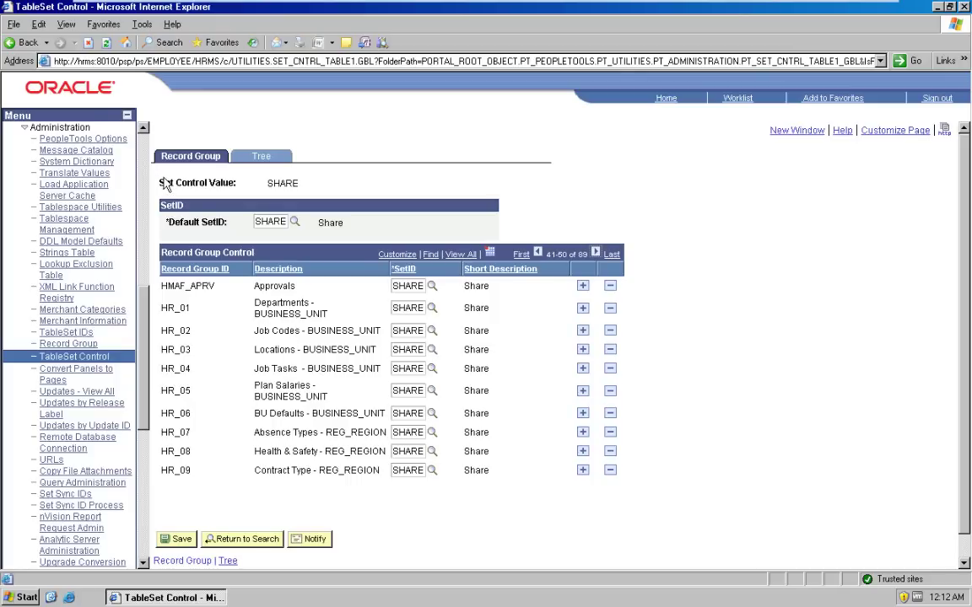
# Step: Select the SHARE set control value and HR_02 Job Codes SetID, then clear the selection
pyautogui.doubleClick(290, 183)
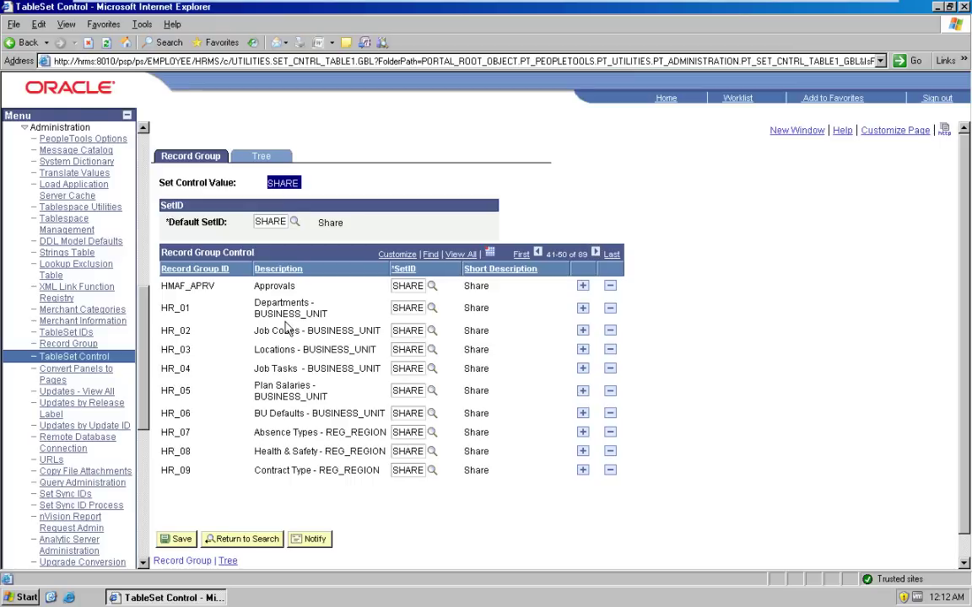
pyautogui.doubleClick(410, 331)
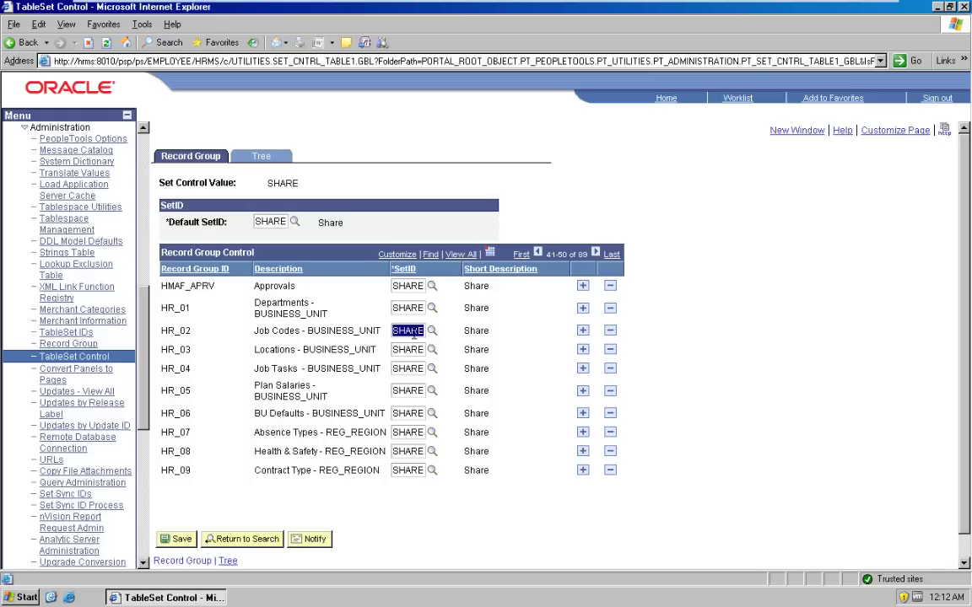
pyautogui.click(175, 307)
# Step: Look up record group HR_01 (Departments), review its records, then return to the home page
pyautogui.click(69, 344)
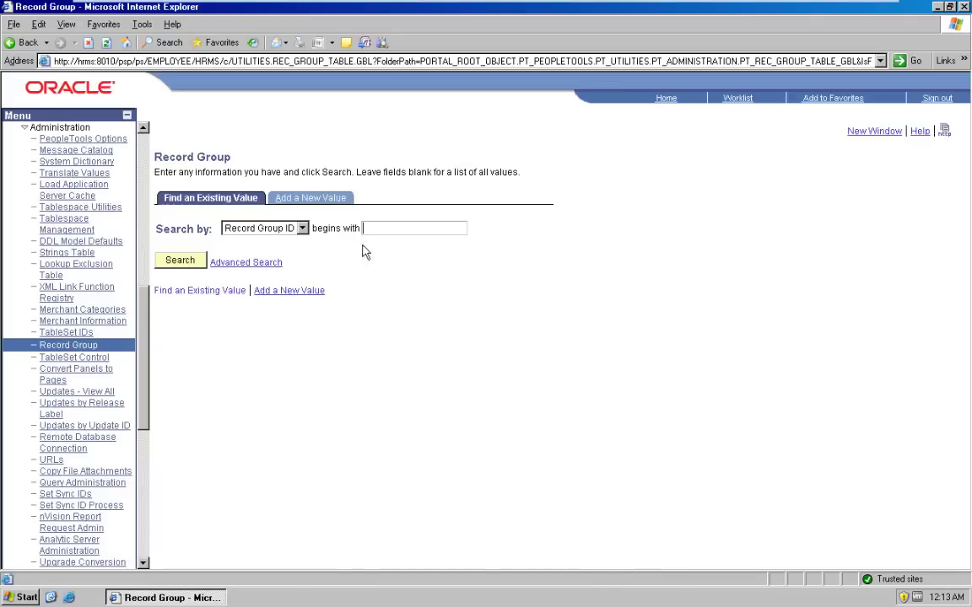
pyautogui.write('HR_01')
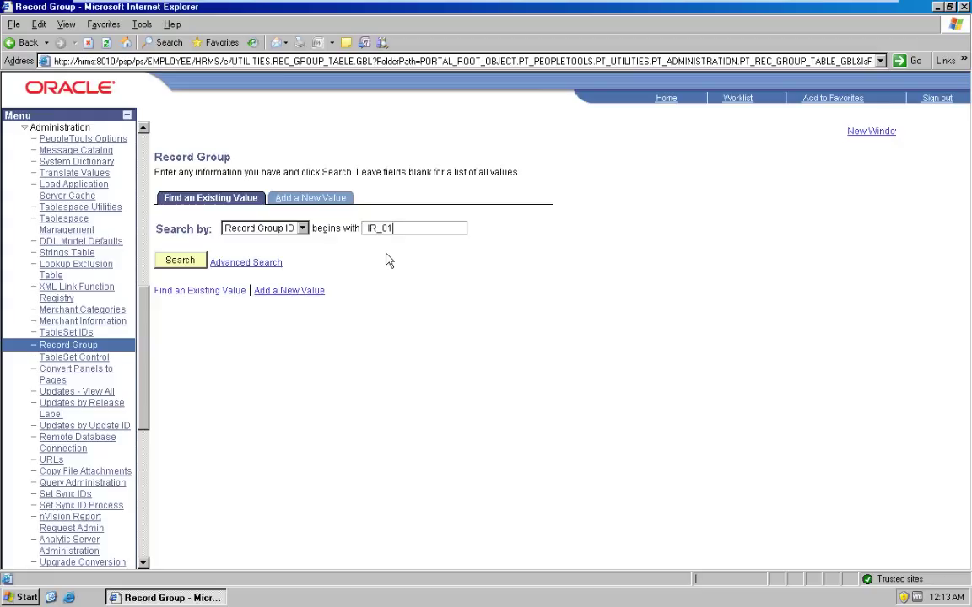
pyautogui.press('Return')
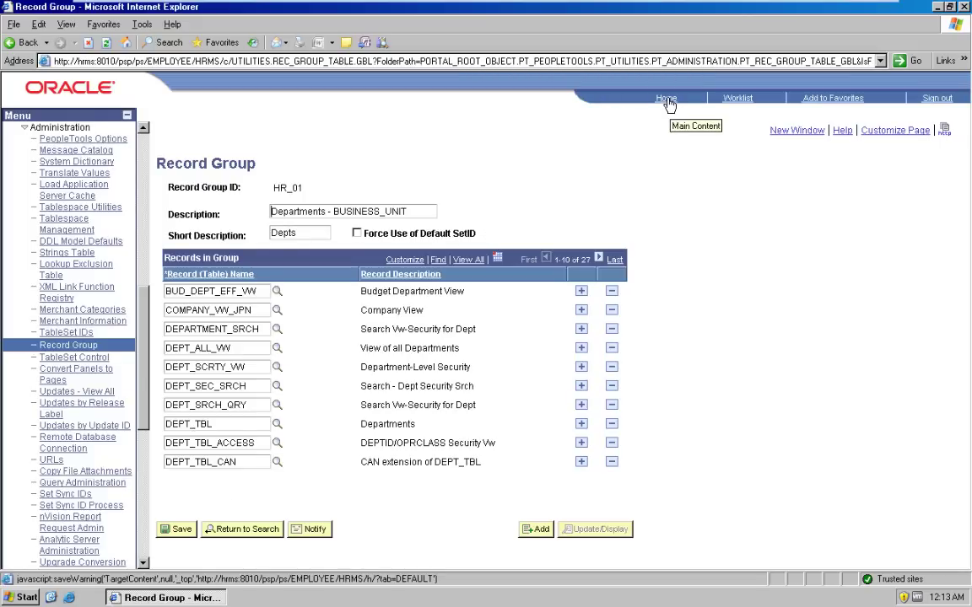
pyautogui.click(667, 100)
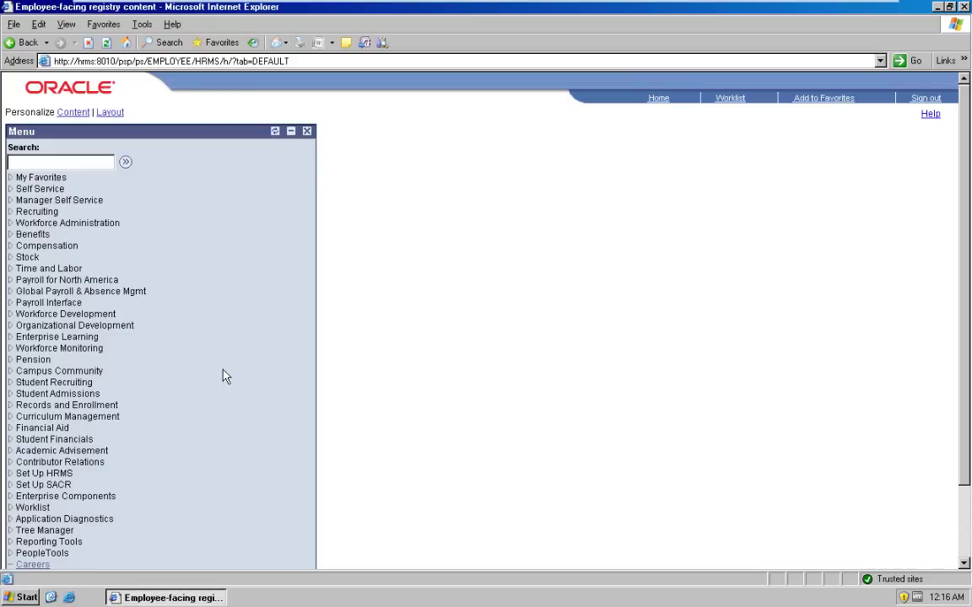
# Step: Go to Set Up HRMS > Foundation Tables > Organization > Departments, with SetID preset to SHARE
pyautogui.click(65, 474)
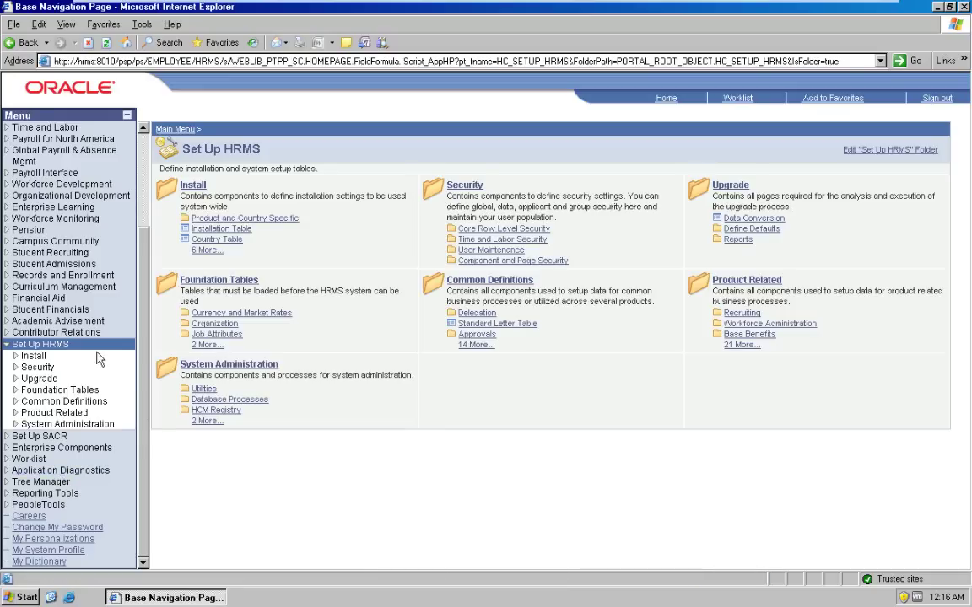
pyautogui.click(48, 392)
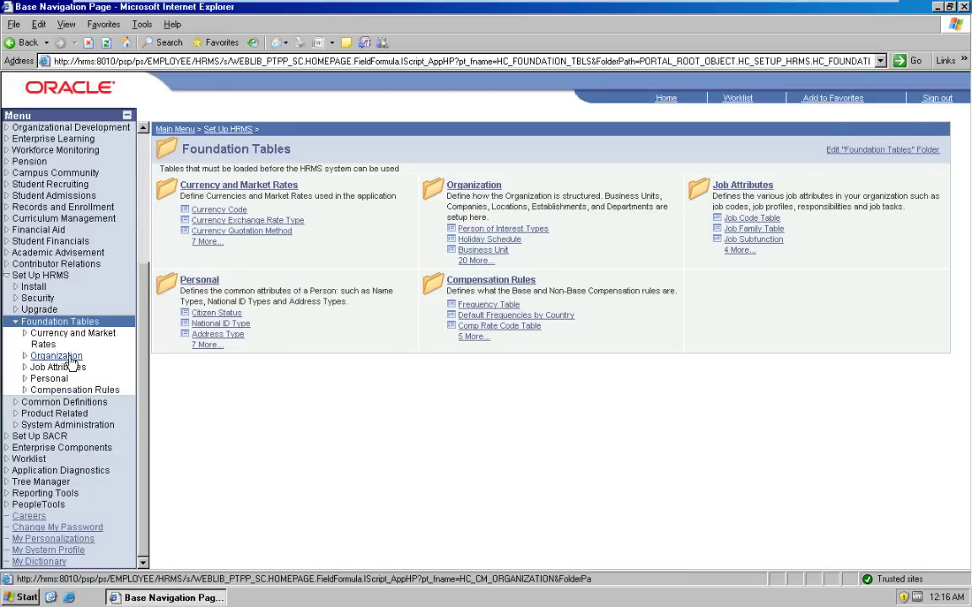
pyautogui.click(67, 358)
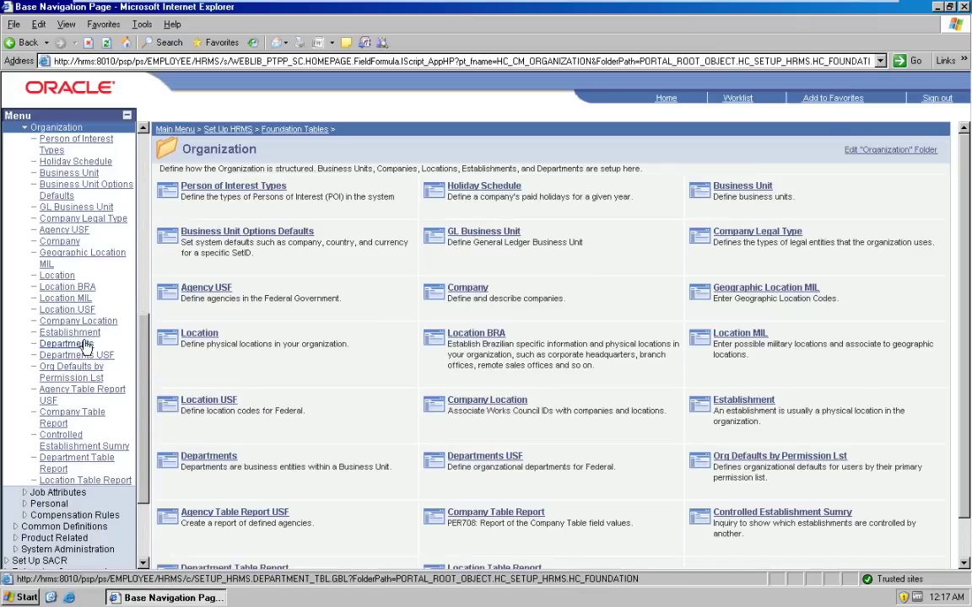
pyautogui.click(80, 345)
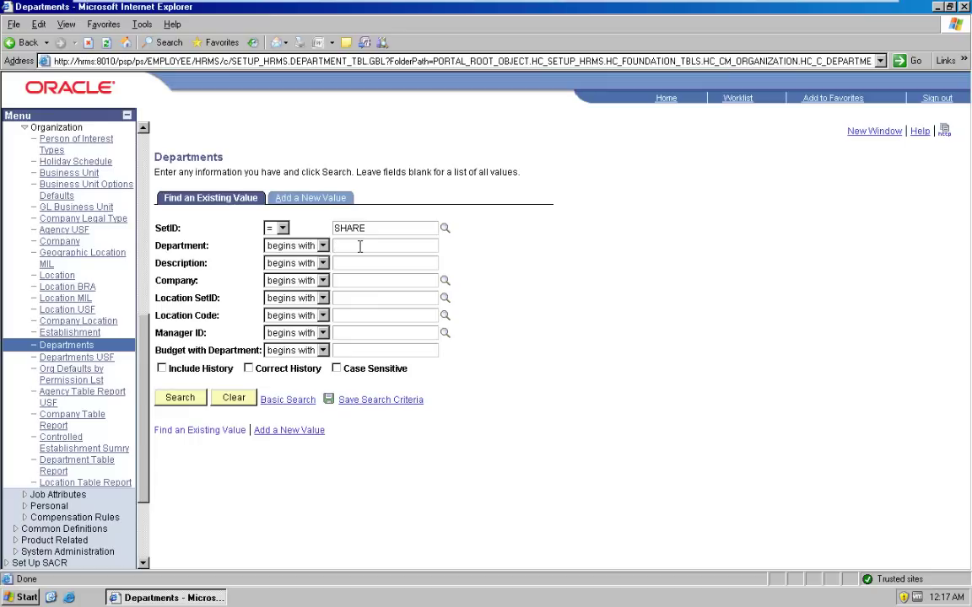
# Step: Search SHARE departments, dropping the GBI filter, and open department 10000 Human Resources
pyautogui.write('GBI')
pyautogui.press('Return')
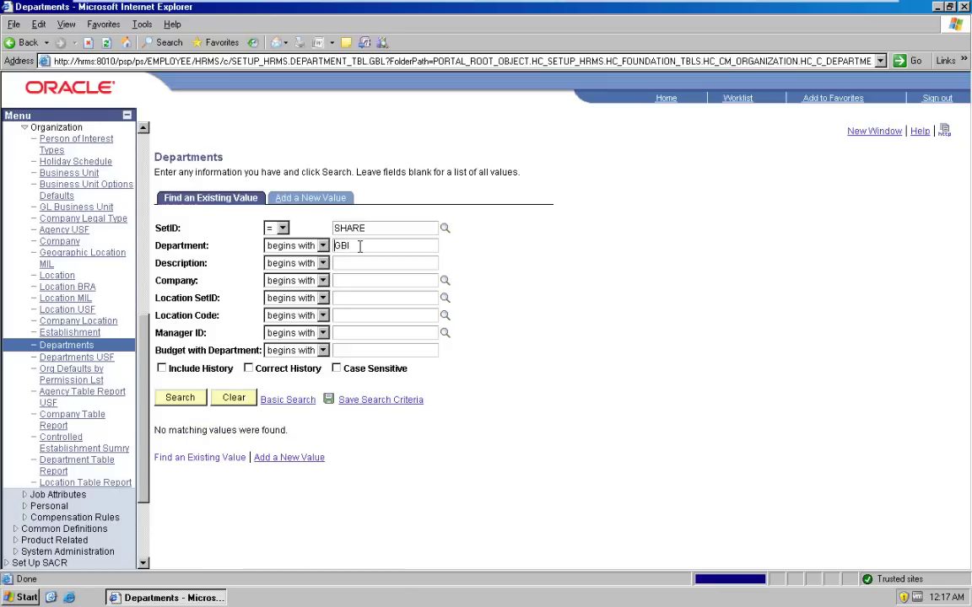
pyautogui.press('BackSpace')
pyautogui.press('BackSpace')
pyautogui.press('BackSpace')
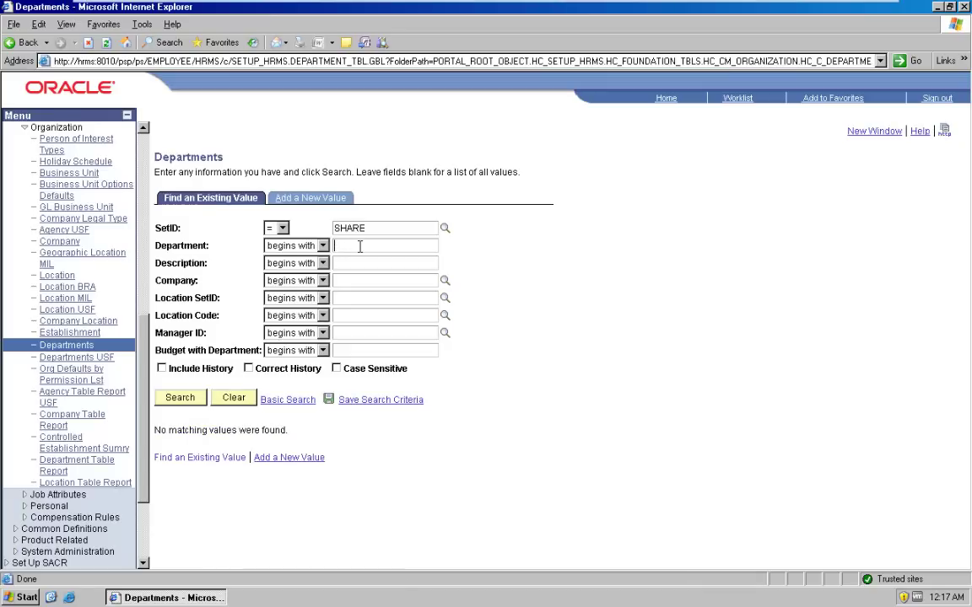
pyautogui.press('Return')
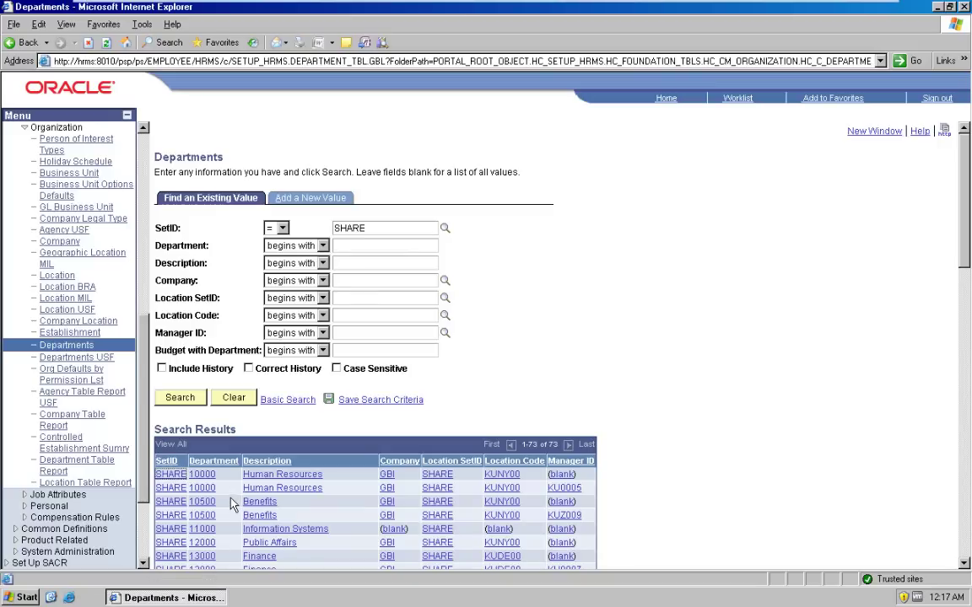
pyautogui.click(278, 475)
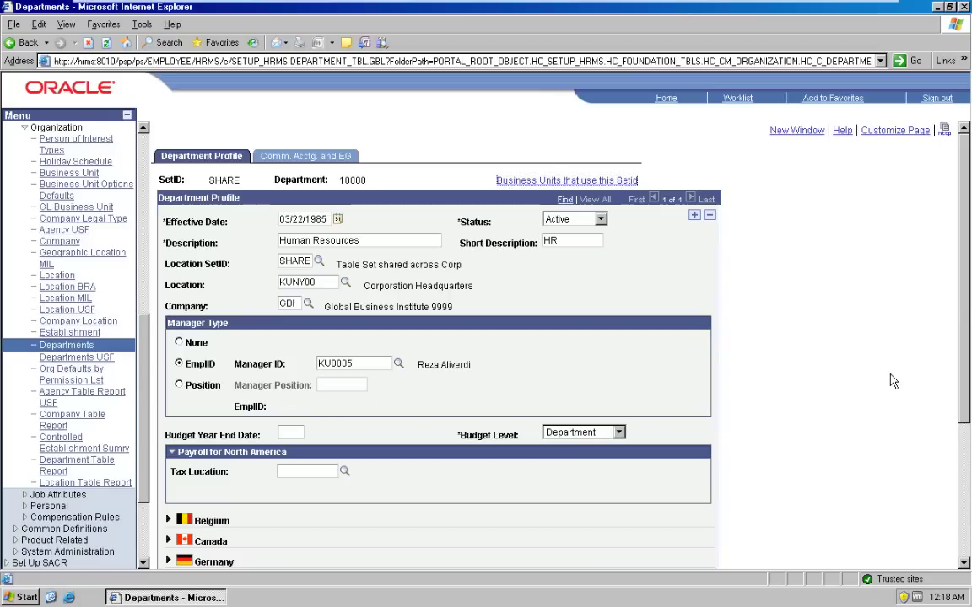
pyautogui.moveTo(967, 311); pyautogui.dragTo(964, 426)
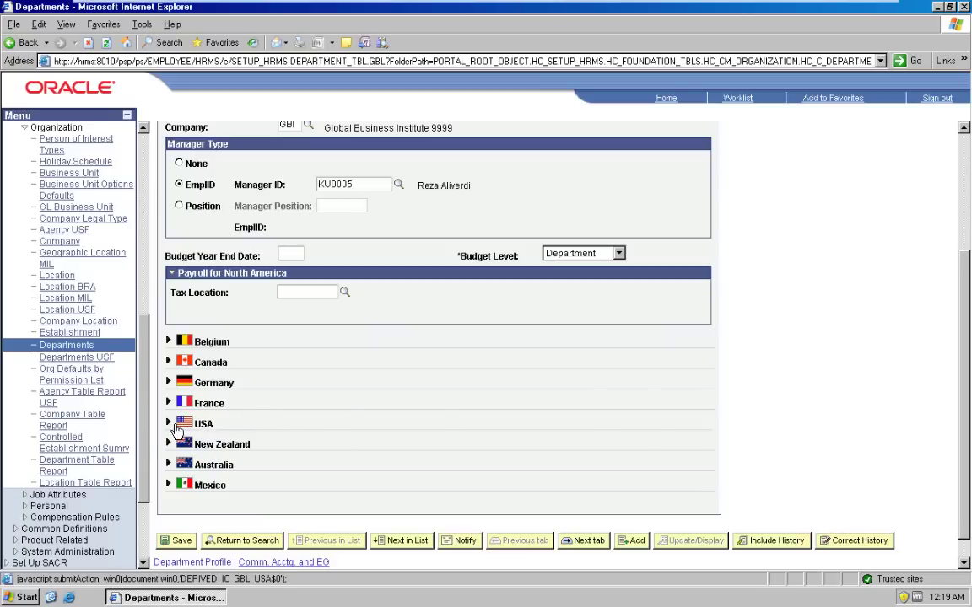
pyautogui.click(168, 424)
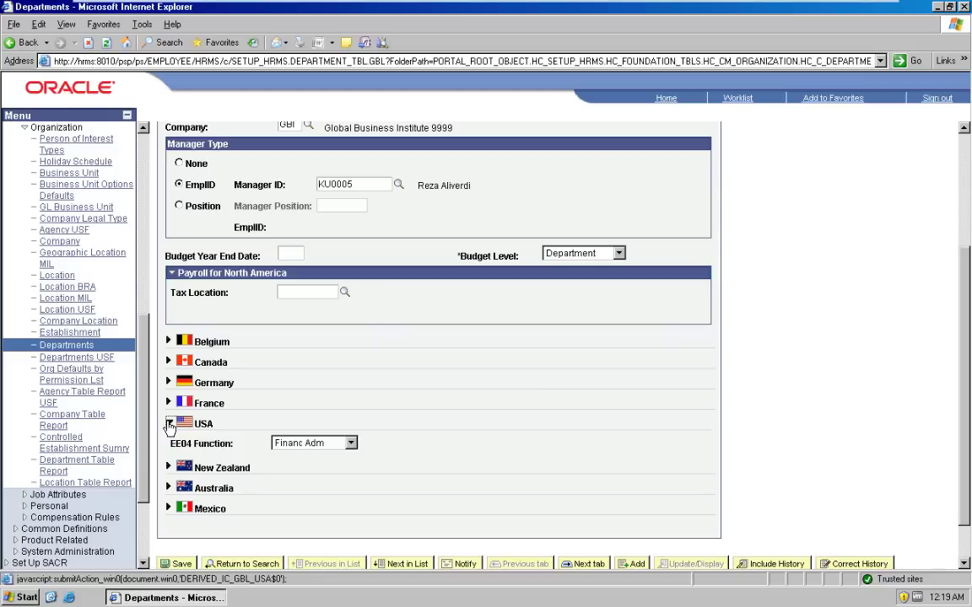
pyautogui.click(168, 425)
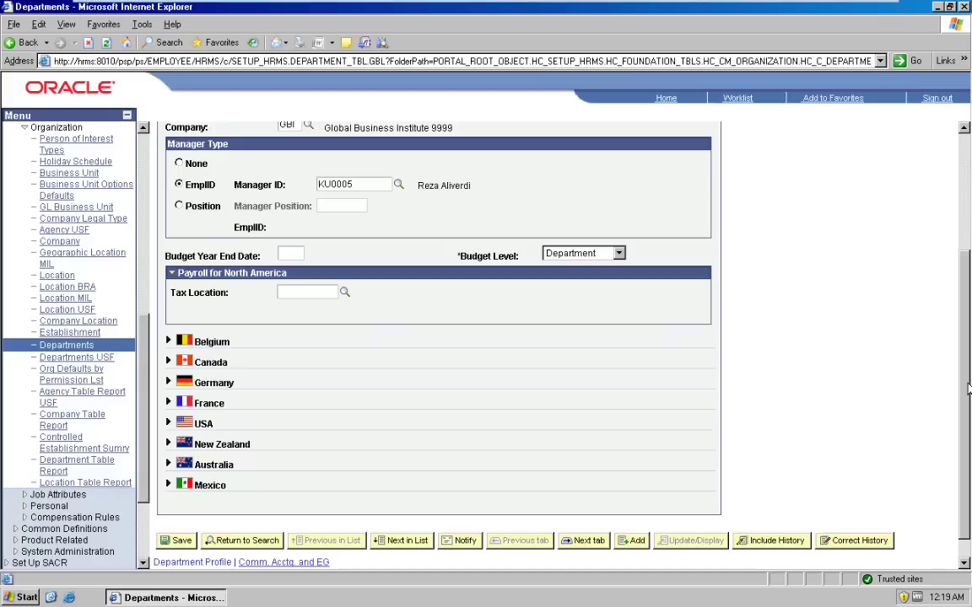
pyautogui.scroll(5, 684, 228)
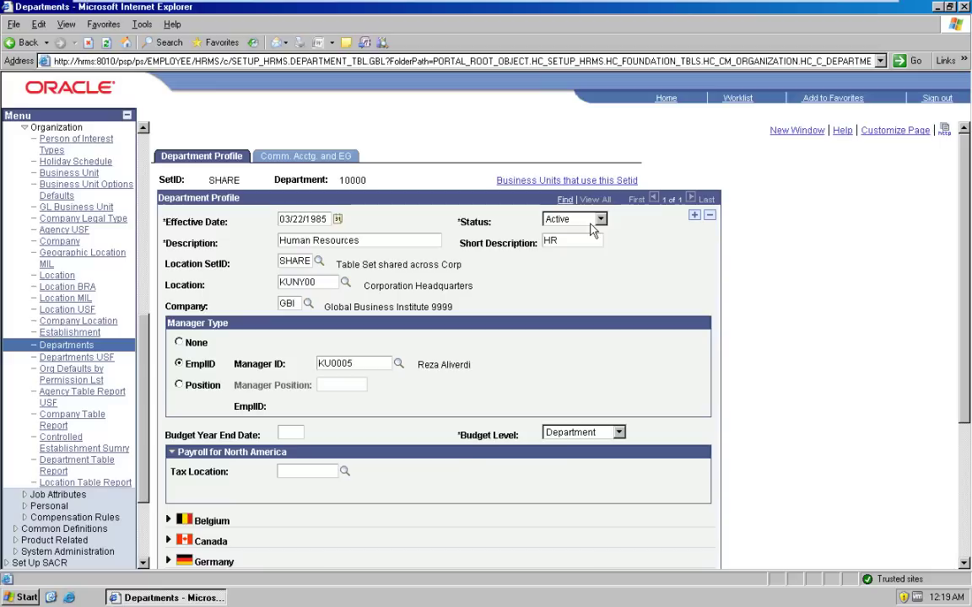
# Step: Check department 10000's Comm. Acctg. and EG page, leaving FTE Edit Indicator at No Edit
pyautogui.click(319, 158)
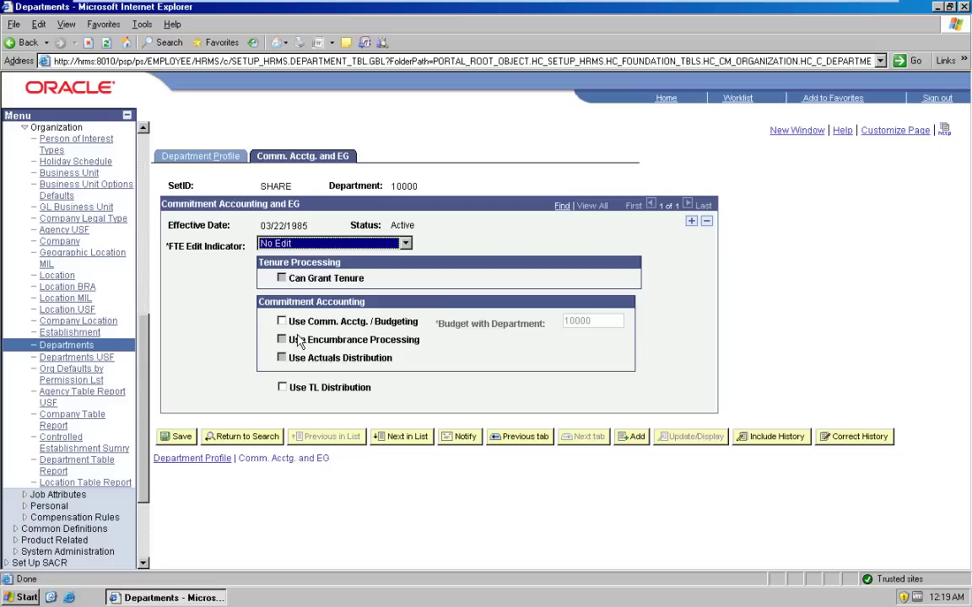
pyautogui.click(311, 246)
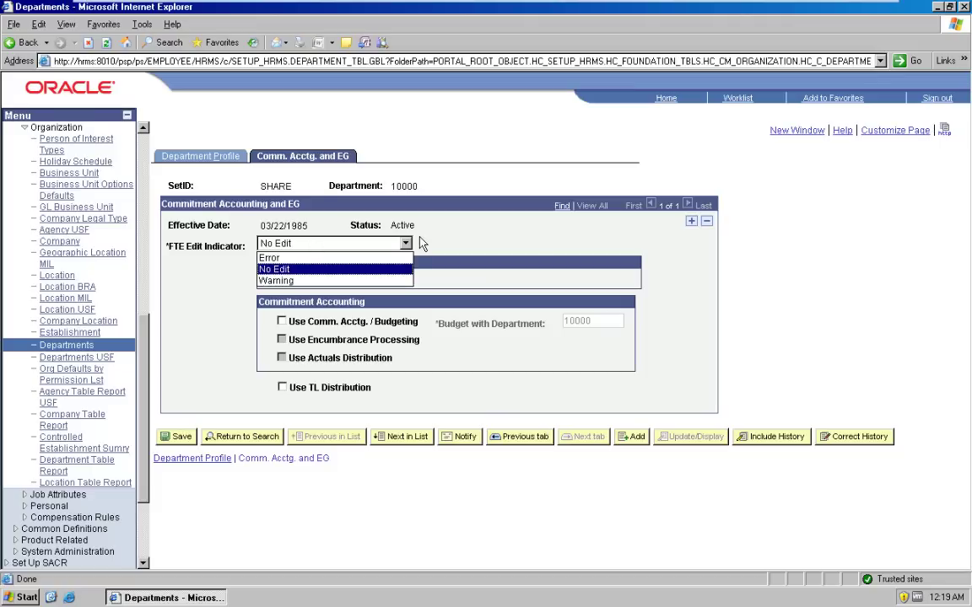
pyautogui.click(612, 234)
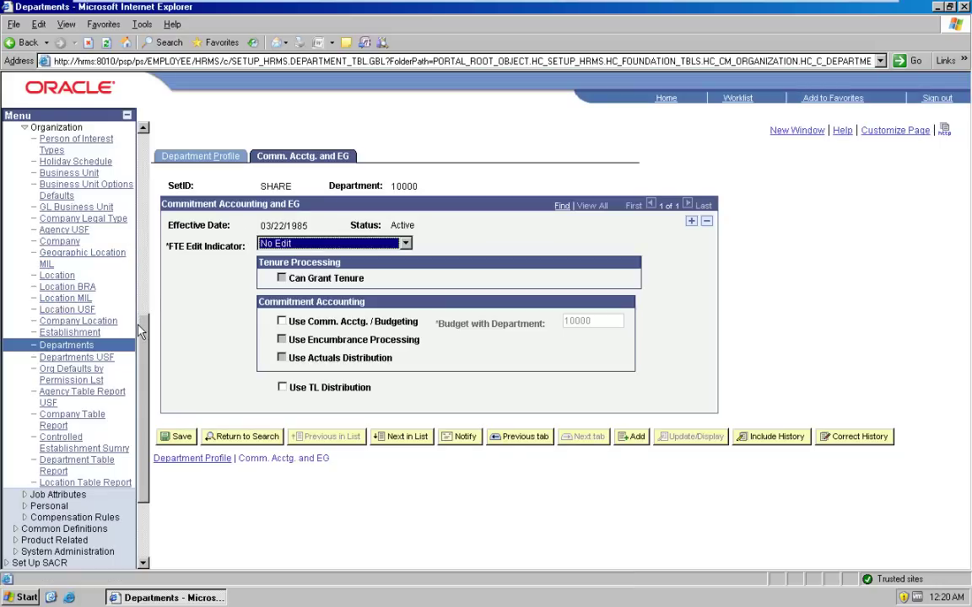
pyautogui.moveTo(142, 336); pyautogui.dragTo(142, 293)
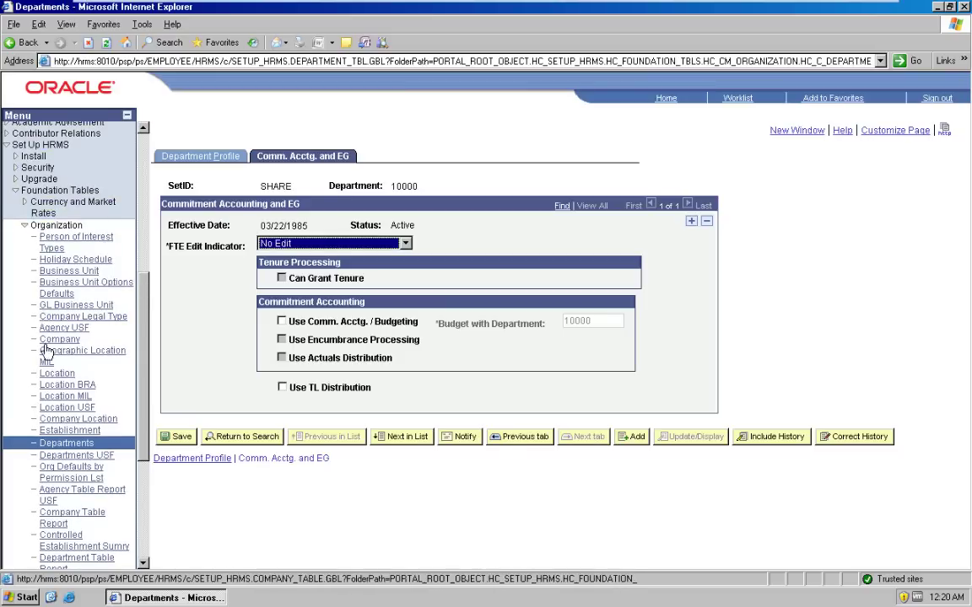
# Step: List all 62 locations under SetID SHARE and open location CA
pyautogui.click(55, 374)
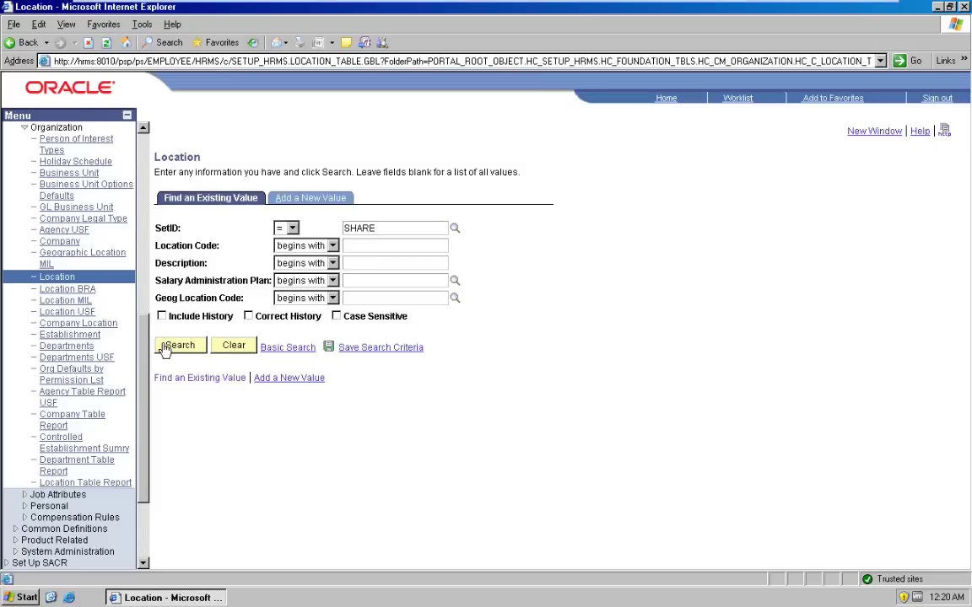
pyautogui.click(165, 347)
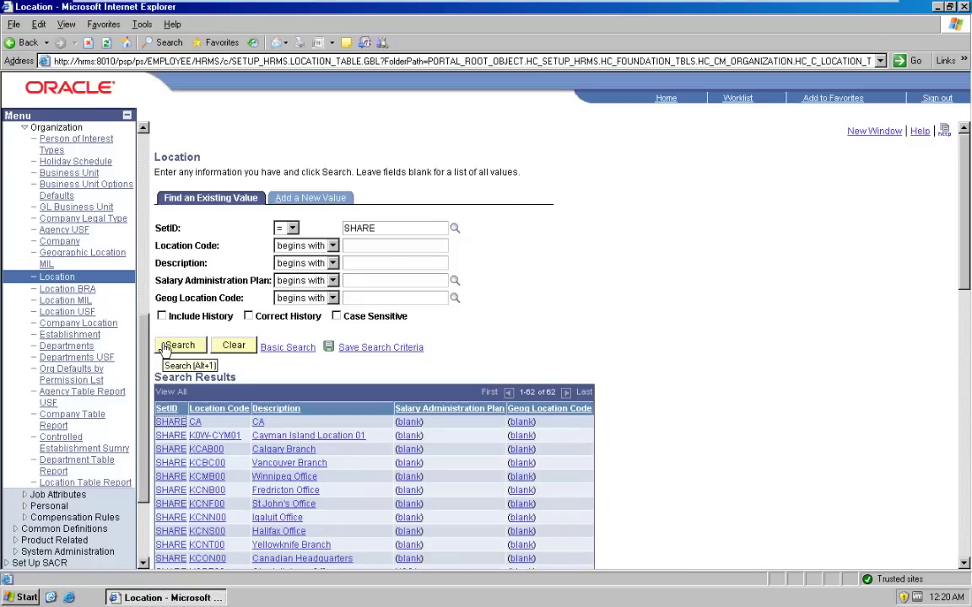
pyautogui.click(258, 430)
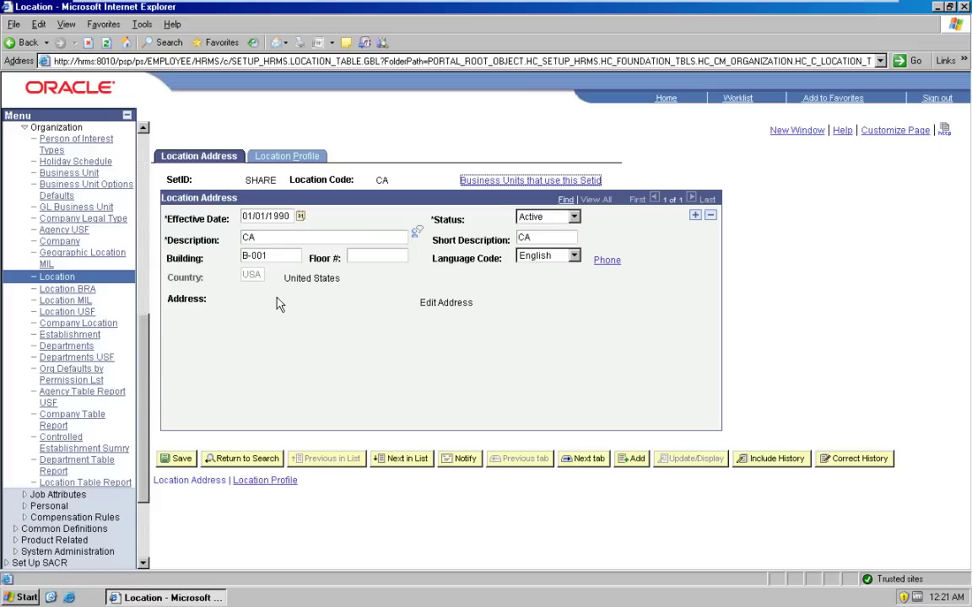
# Step: Show location CA's profile with salary SetID SHARE, Regulatory Region GBRSC and Establishment ID BNFTE
pyautogui.click(287, 150)
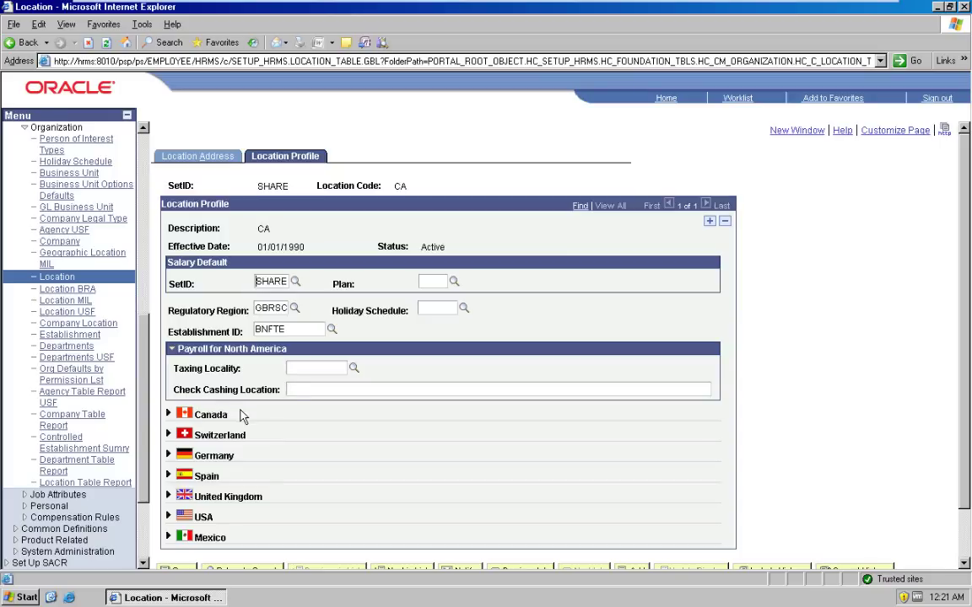
# Step: Expand location CA's United Kingdom section, showing Northern Ireland Reportable unchecked
pyautogui.click(168, 497)
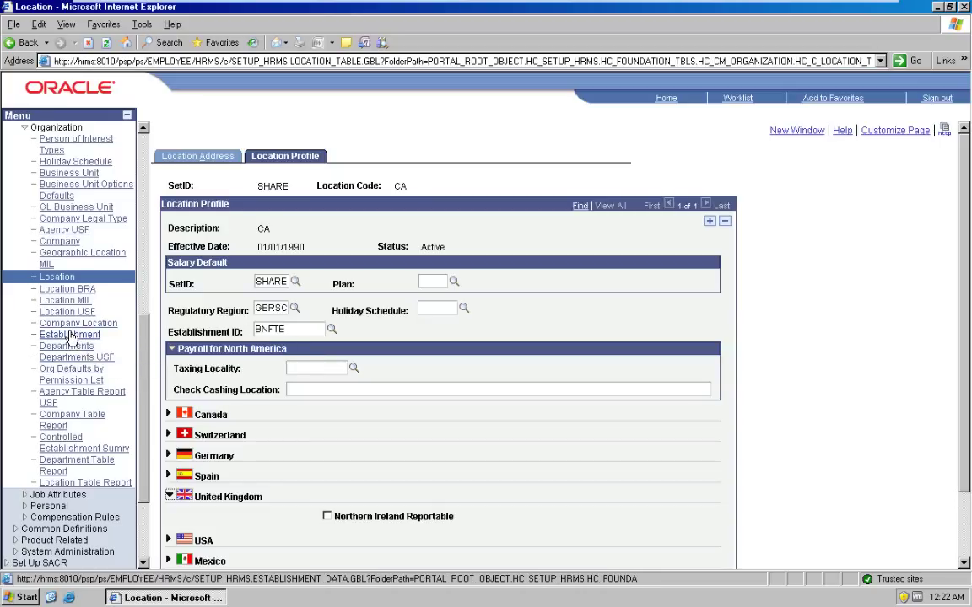
# Step: Go to Establishment setup and list all 55 establishments with blank criteria
pyautogui.click(70, 336)
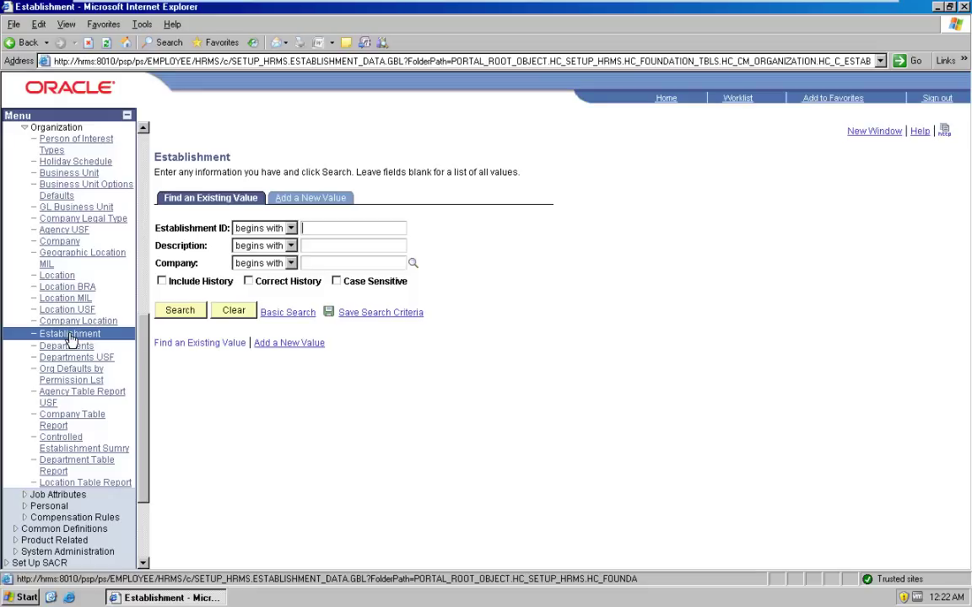
pyautogui.click(172, 312)
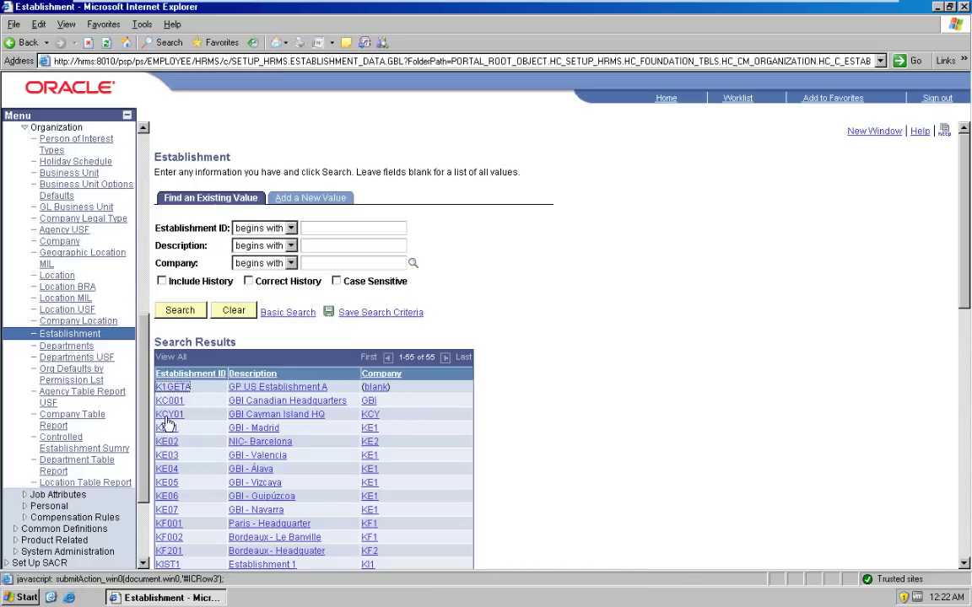
# Step: Open establishment K1GETA, expand its USA section, and view its empty Phone Numbers page
pyautogui.click(173, 392)
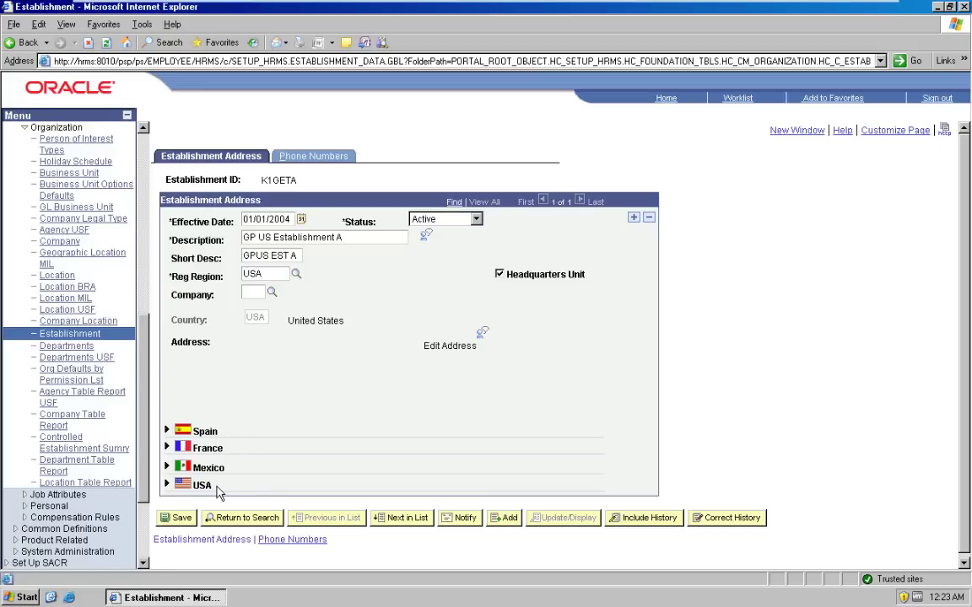
pyautogui.click(166, 486)
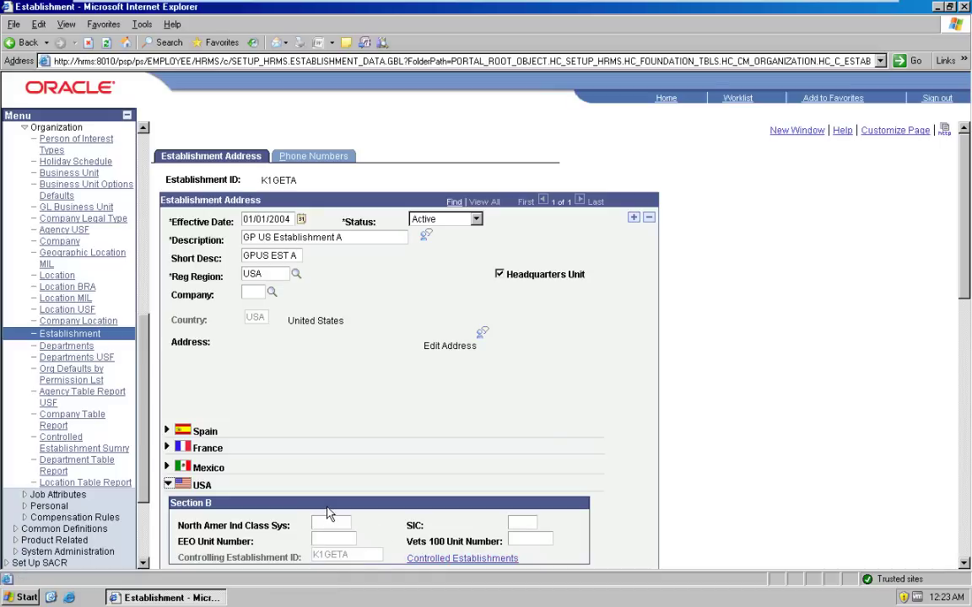
pyautogui.click(325, 160)
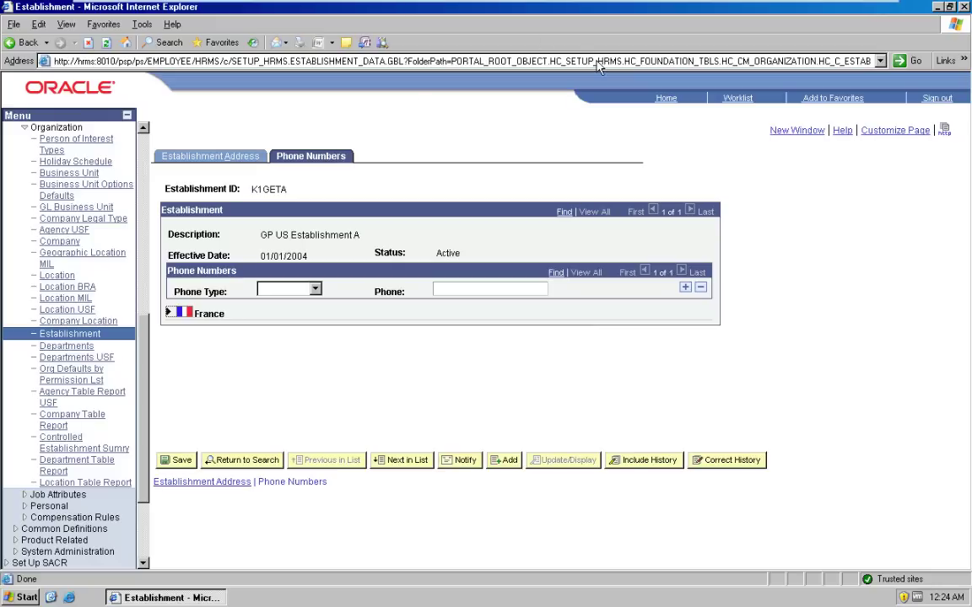
# Step: Return to the portal home page with the full main menu
pyautogui.click(667, 99)
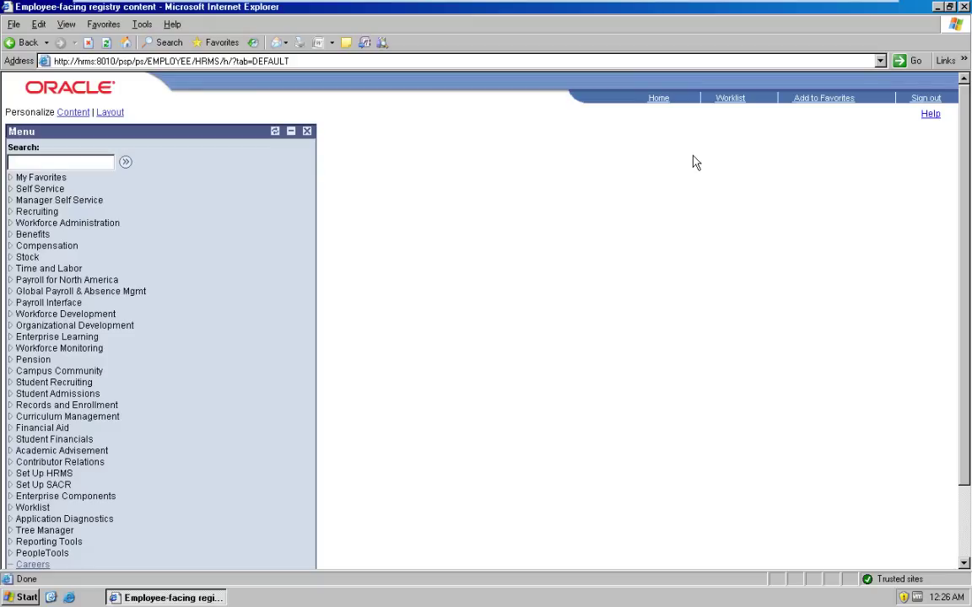
# Step: Navigate Set Up HRMS > Foundation Tables > Compensation Rules to the Comp Rate Code Table search
pyautogui.click(46, 473)
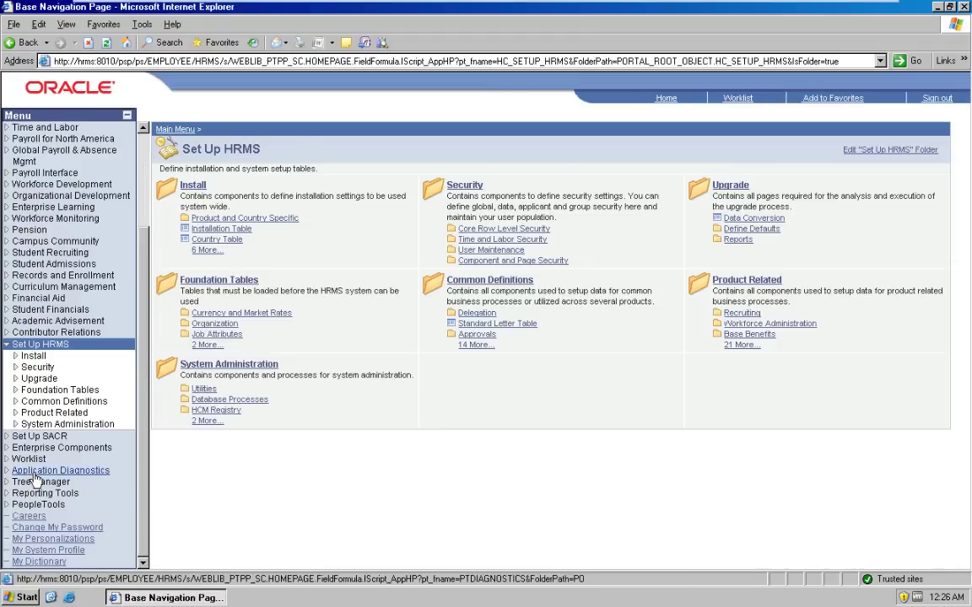
pyautogui.click(59, 402)
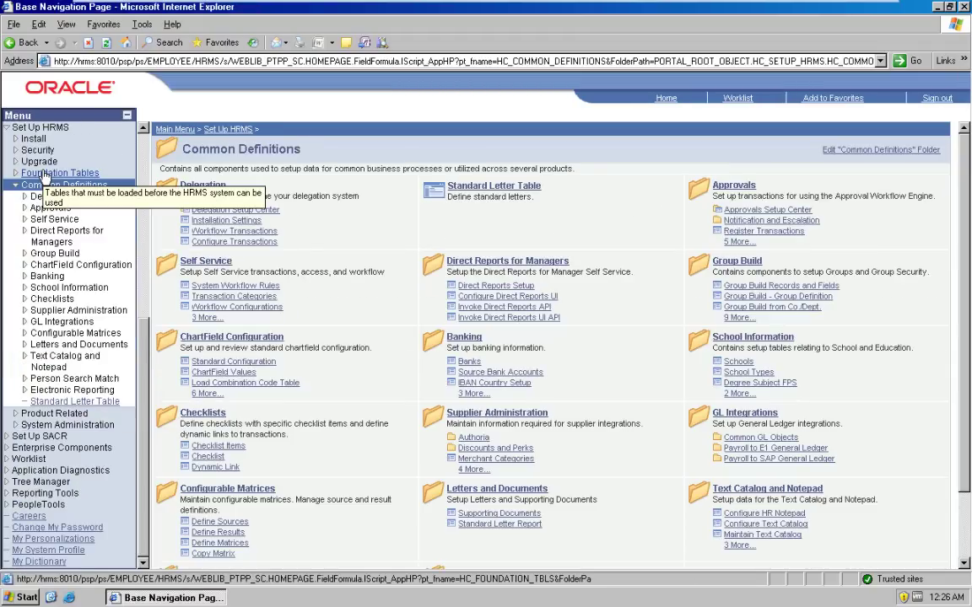
pyautogui.click(44, 175)
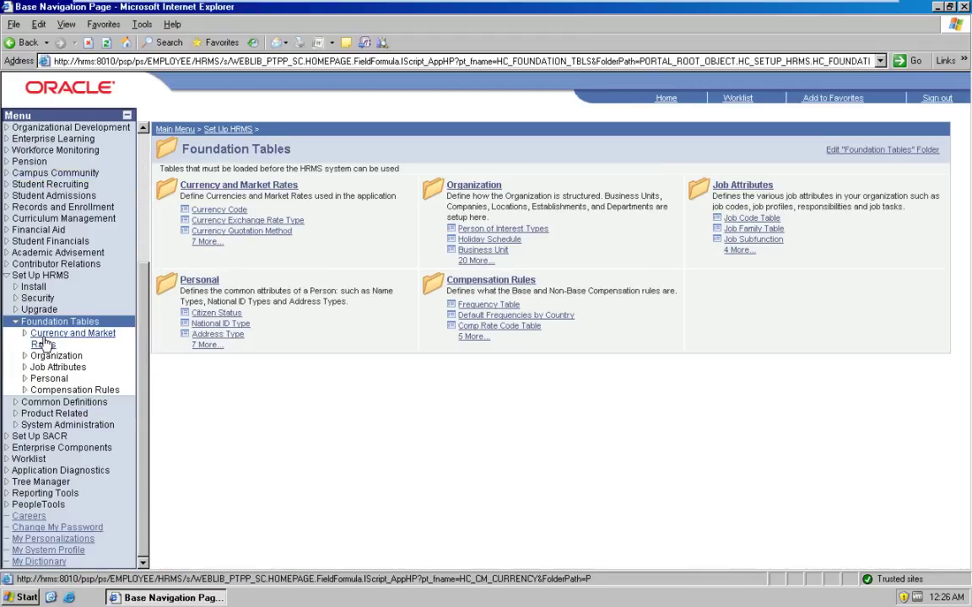
pyautogui.click(72, 390)
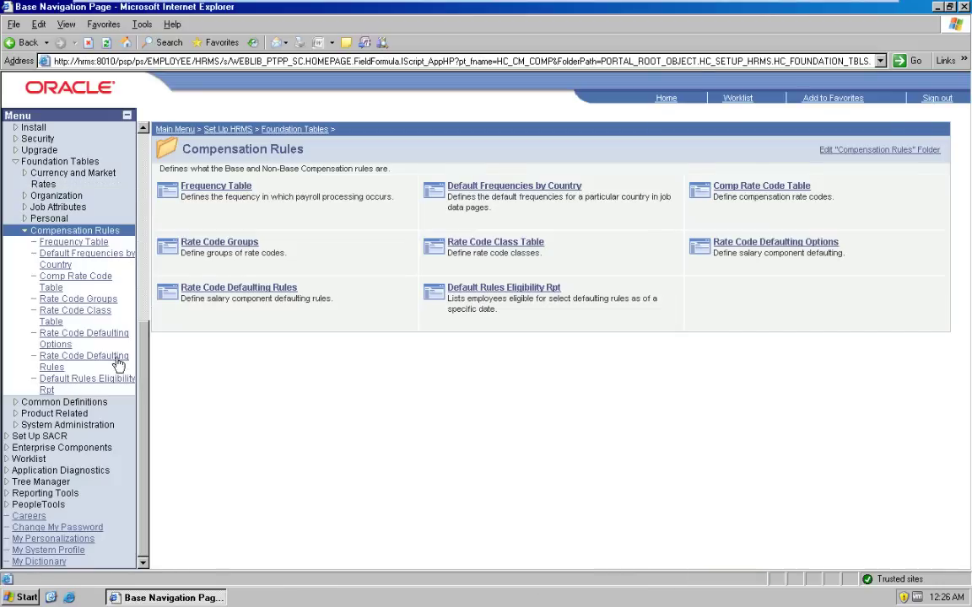
pyautogui.click(75, 280)
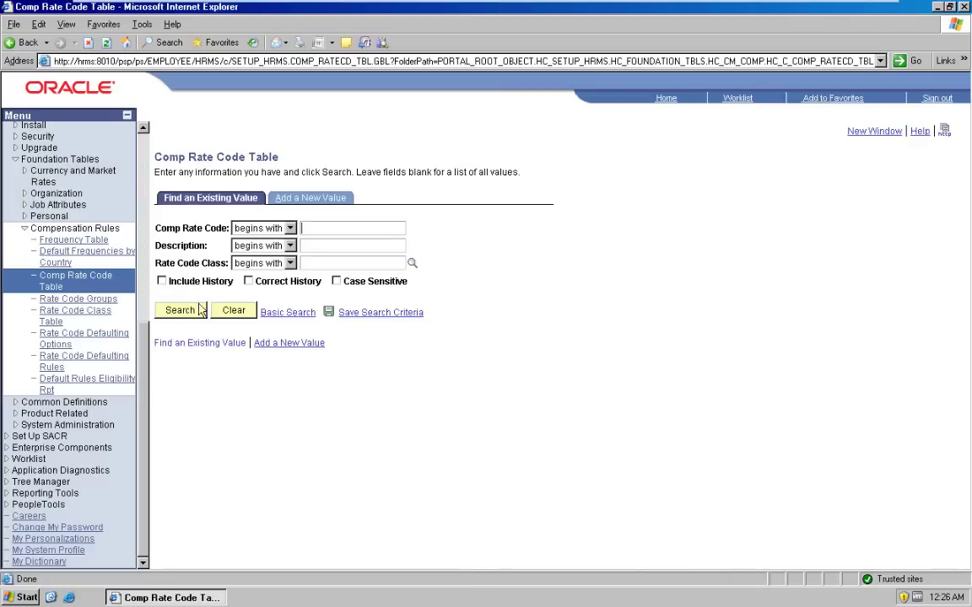
# Step: List comp rate codes, open ANTCON Consolidated Seniority, and review its rate code type options
pyautogui.click(202, 312)
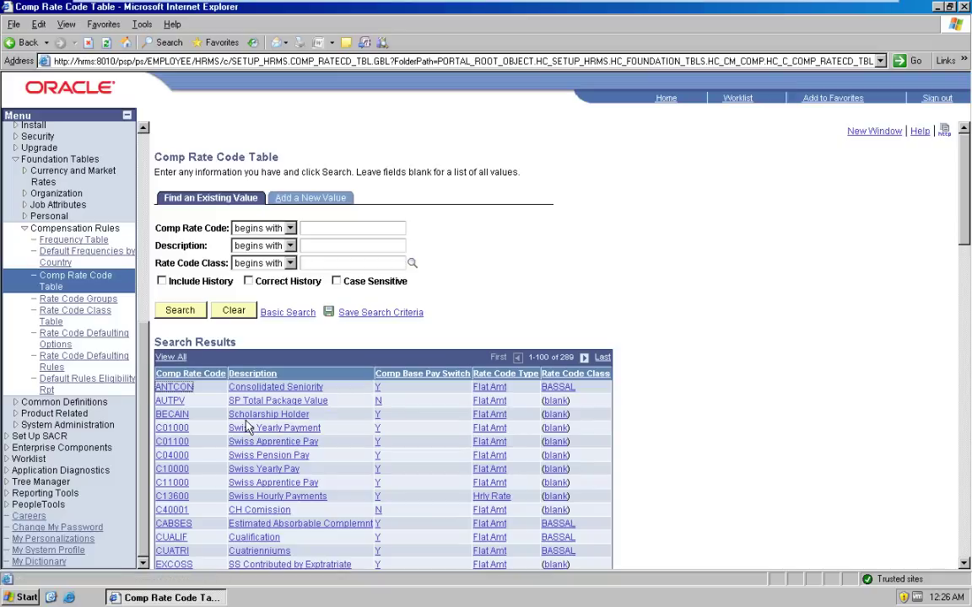
pyautogui.click(272, 388)
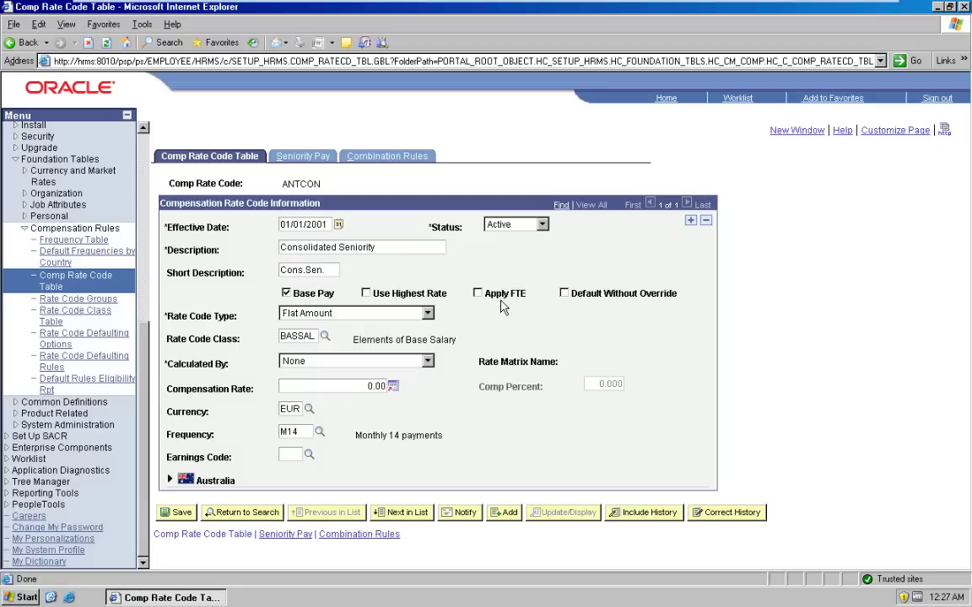
pyautogui.click(427, 313)
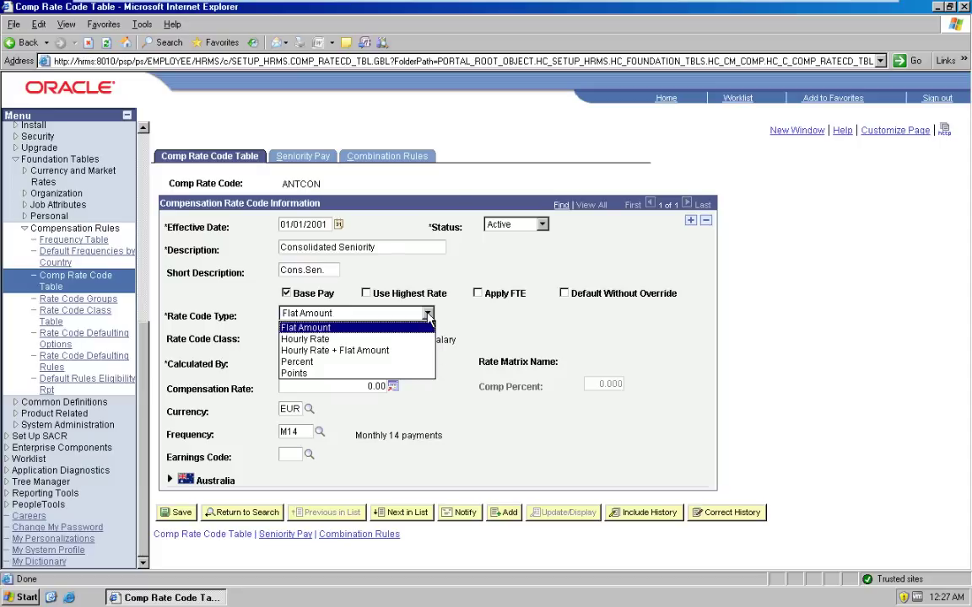
# Step: Keep ANTCON as Flat Amount calculated by None, then view its empty Seniority Pay settings
pyautogui.click(427, 315)
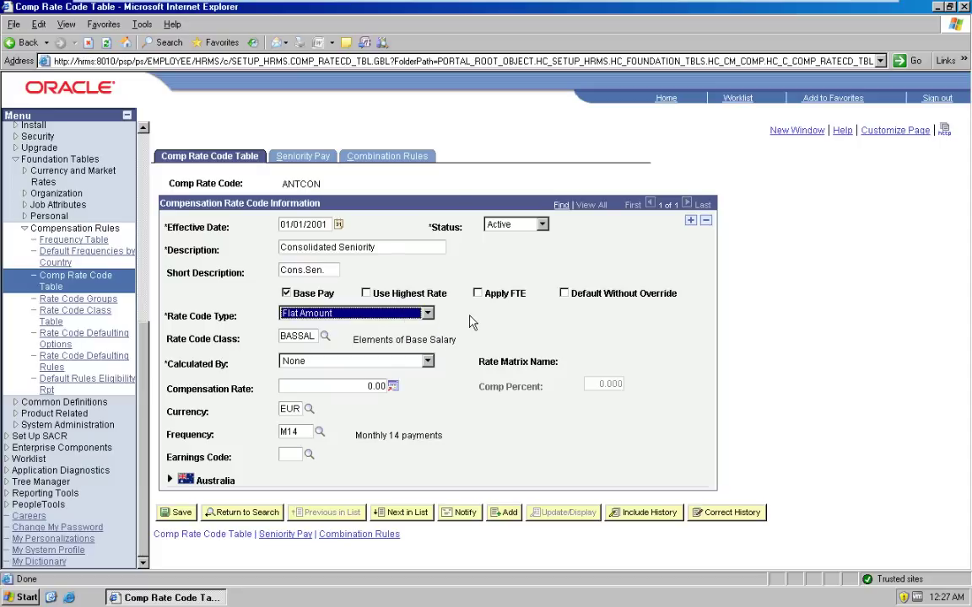
pyautogui.click(317, 365)
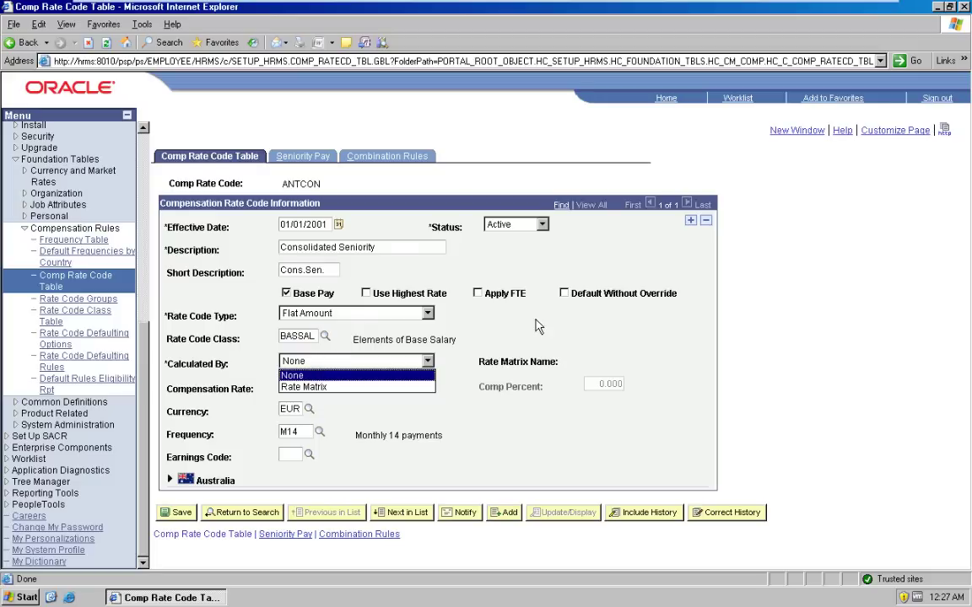
pyautogui.click(486, 355)
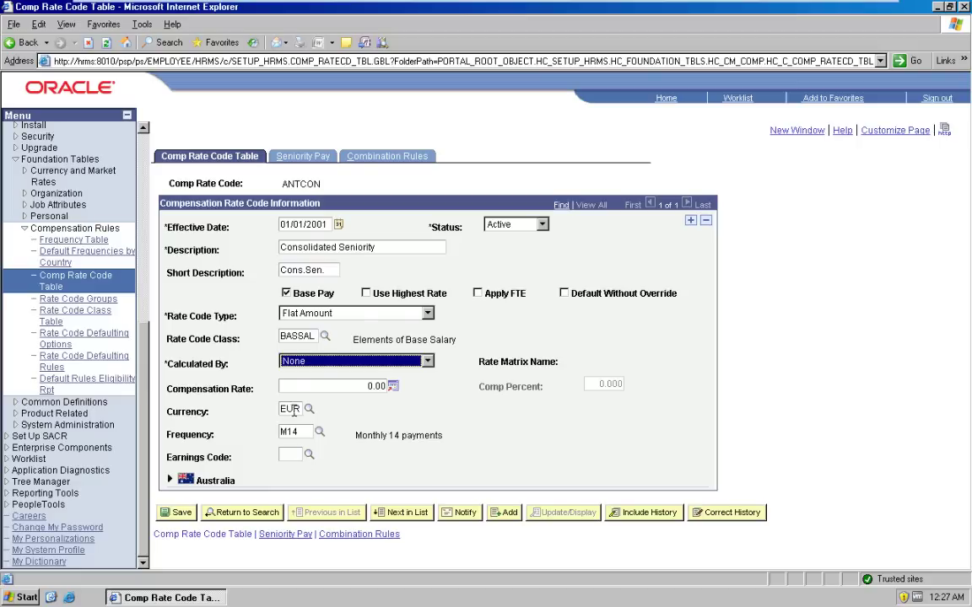
pyautogui.click(304, 158)
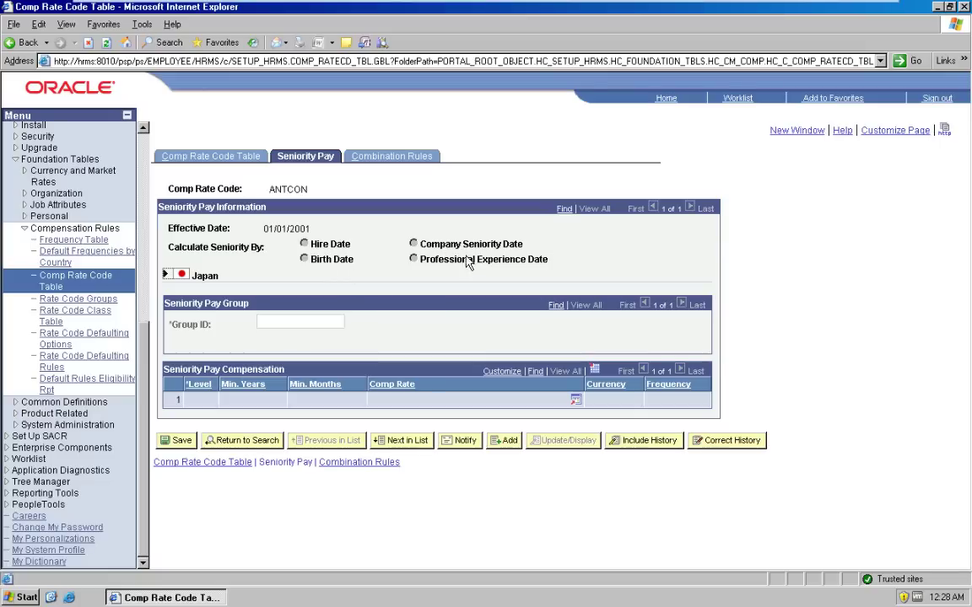
# Step: View ANTCON's combination rules, then go back to the Set Up HRMS overview
pyautogui.click(382, 157)
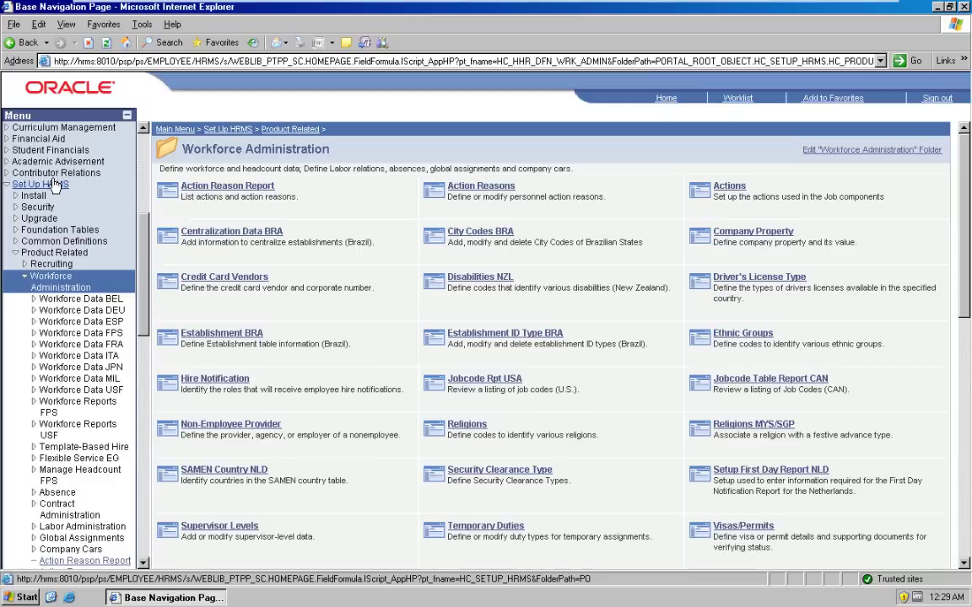
pyautogui.click(53, 184)
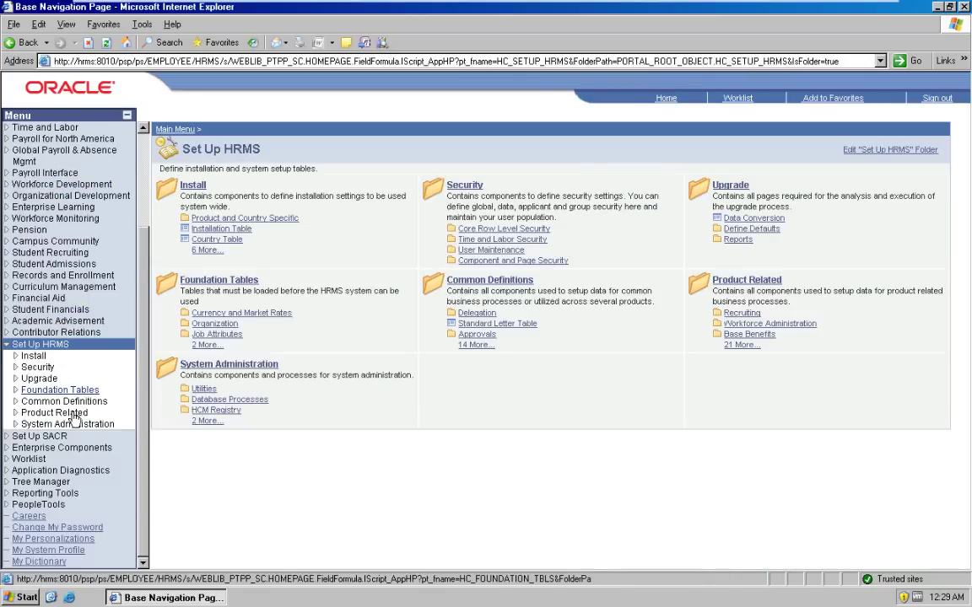
# Step: Go to Product Related > Compensation > Base Compensation > Salary Plan, with SetID SHARE preset
pyautogui.click(52, 412)
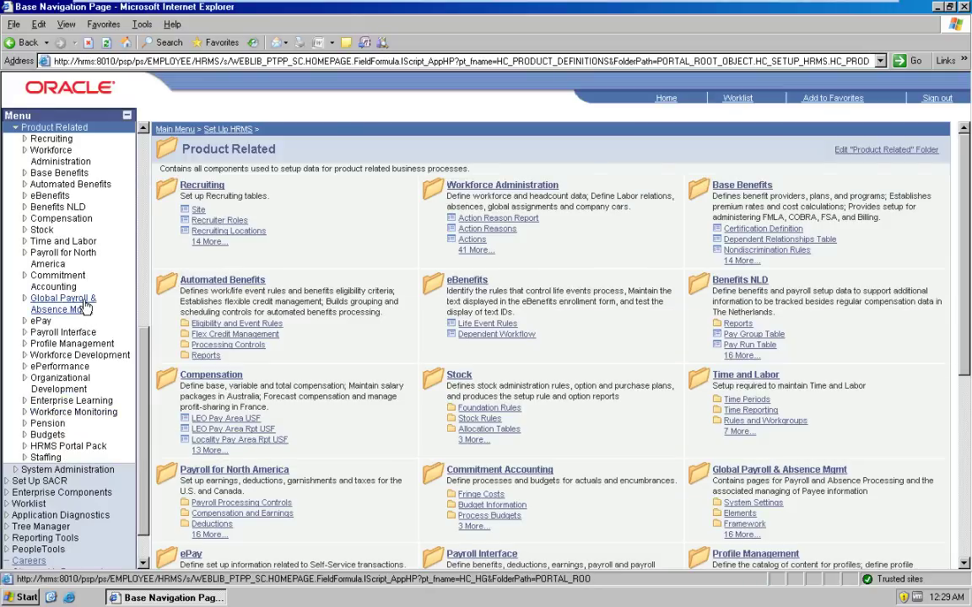
pyautogui.click(54, 221)
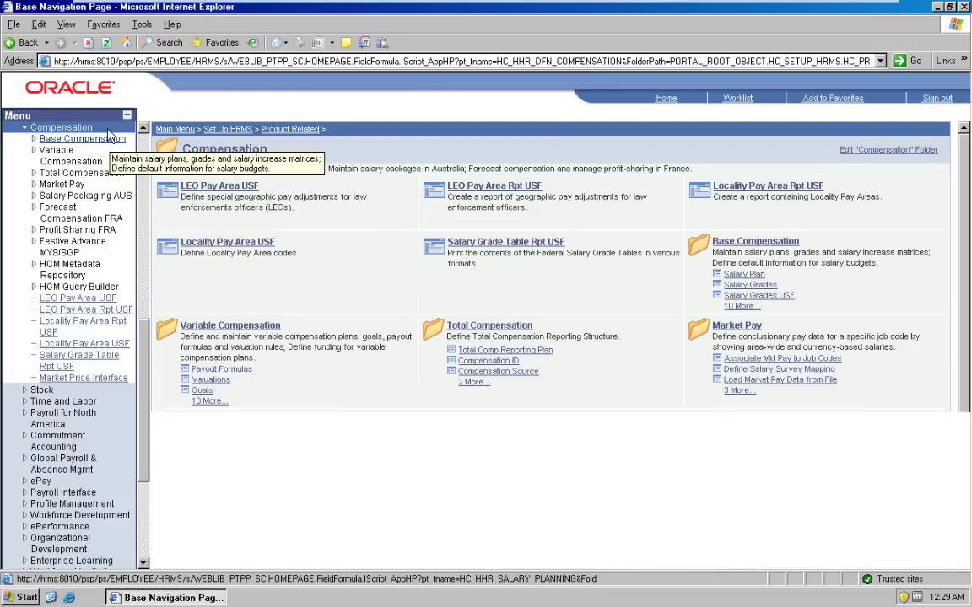
pyautogui.click(108, 137)
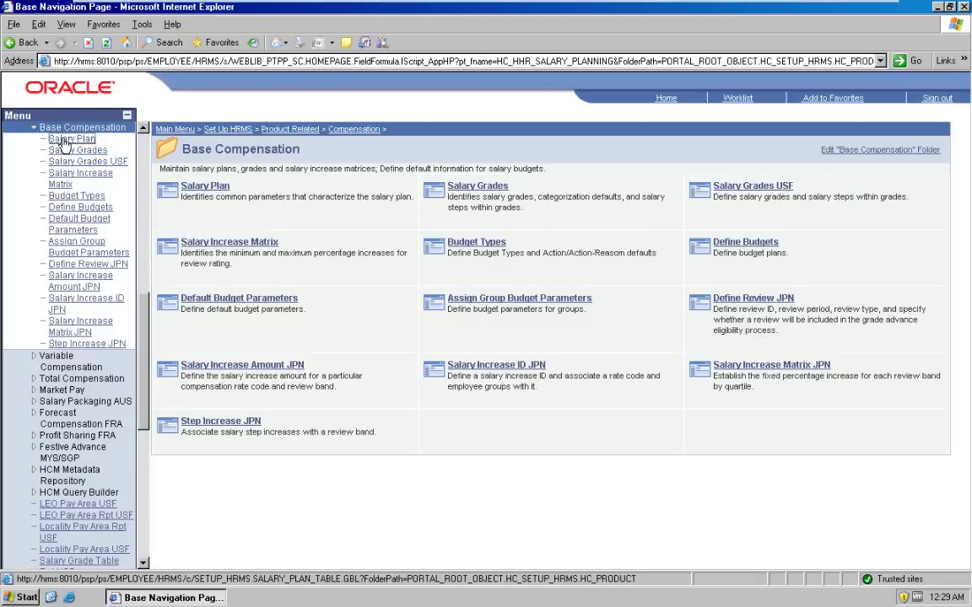
pyautogui.click(66, 142)
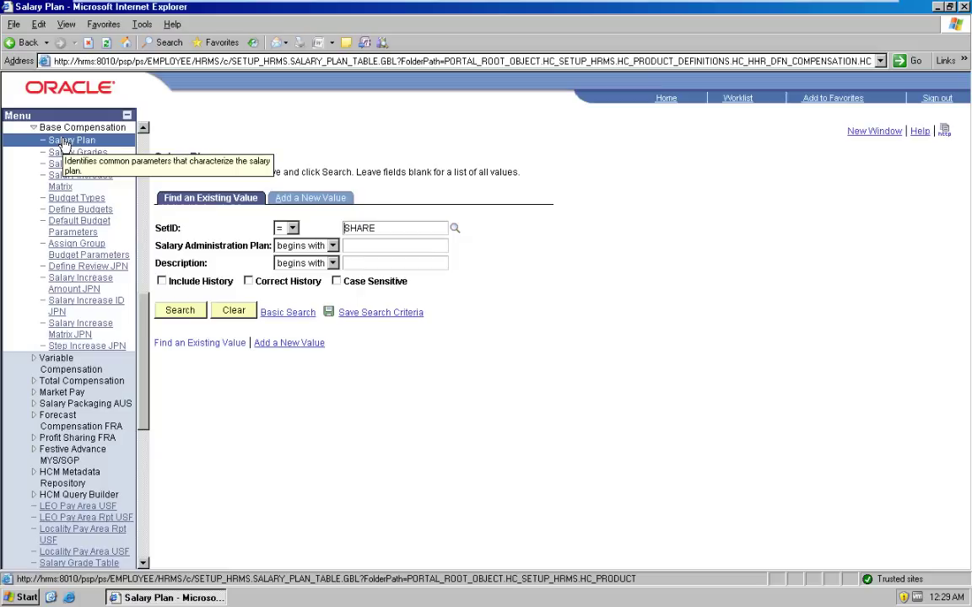
# Step: Open salary plan K0G1 (USD, company GBI), review it, then go to its Salary Grades
pyautogui.click(189, 314)
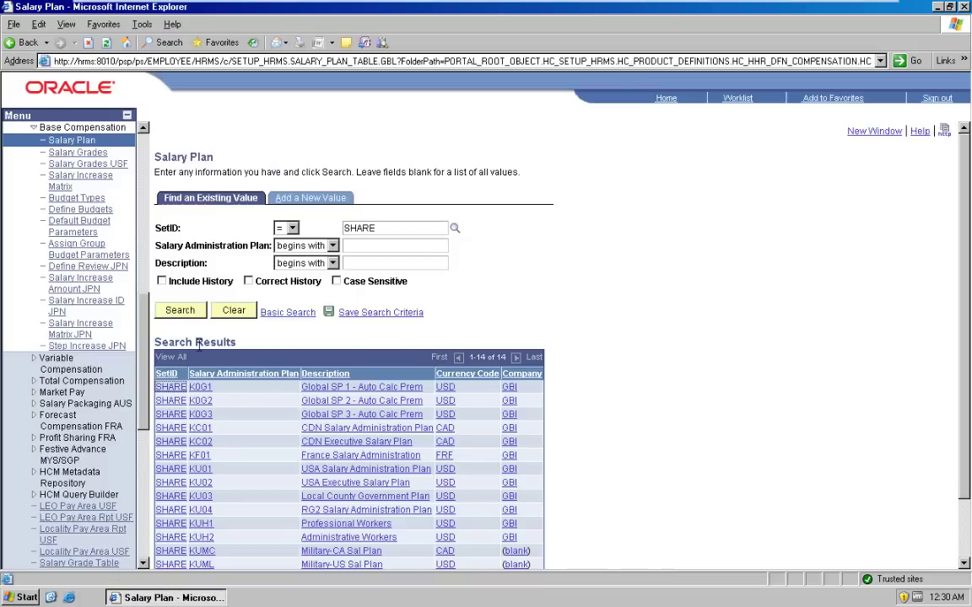
pyautogui.click(201, 387)
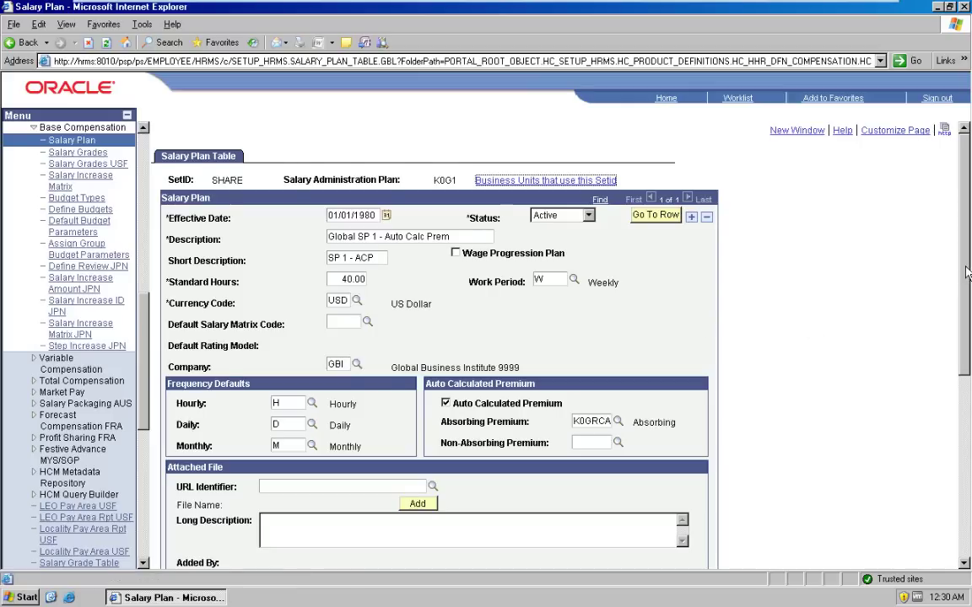
pyautogui.scroll(-3, 968, 271)
pyautogui.scroll(-2, 967, 393)
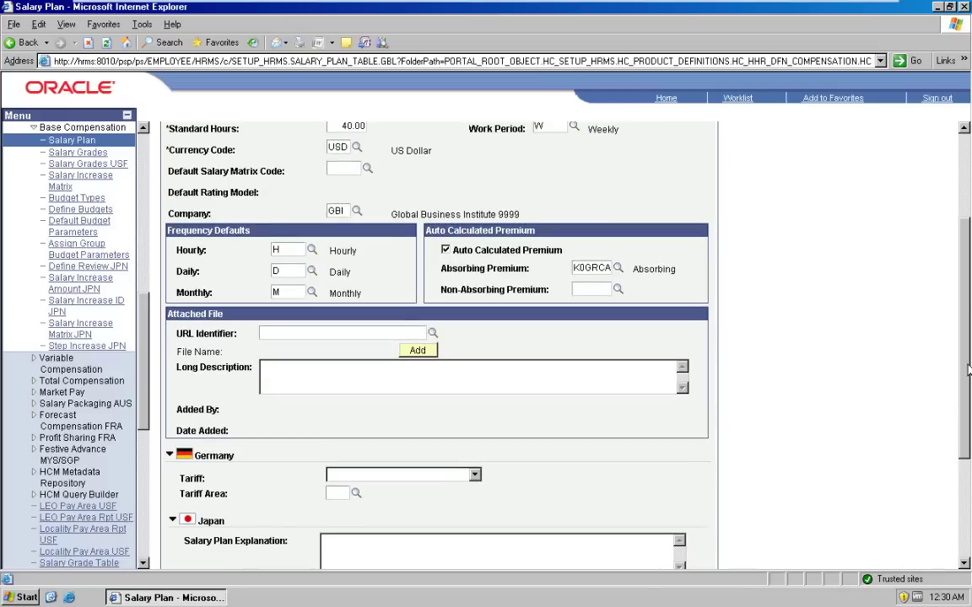
pyautogui.scroll(5, 968, 393)
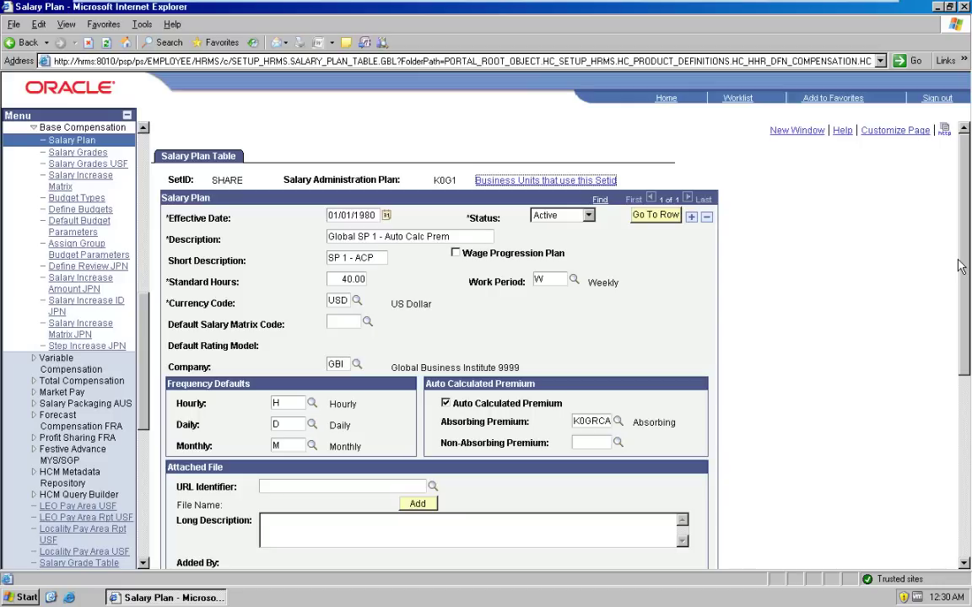
pyautogui.click(95, 158)
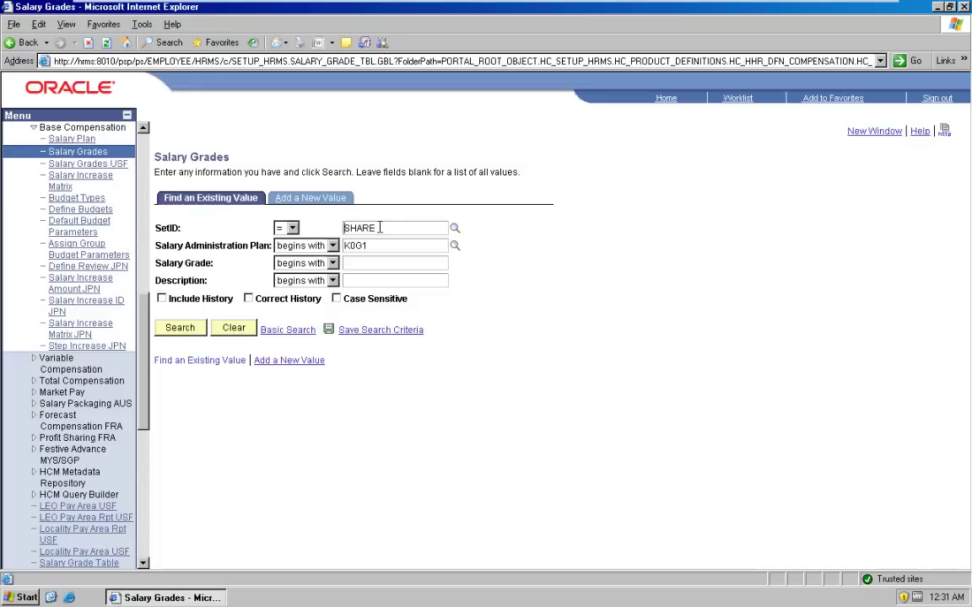
# Step: Widen the grade search to plans starting with K, then view KC01 grade 001's step components
pyautogui.click(174, 335)
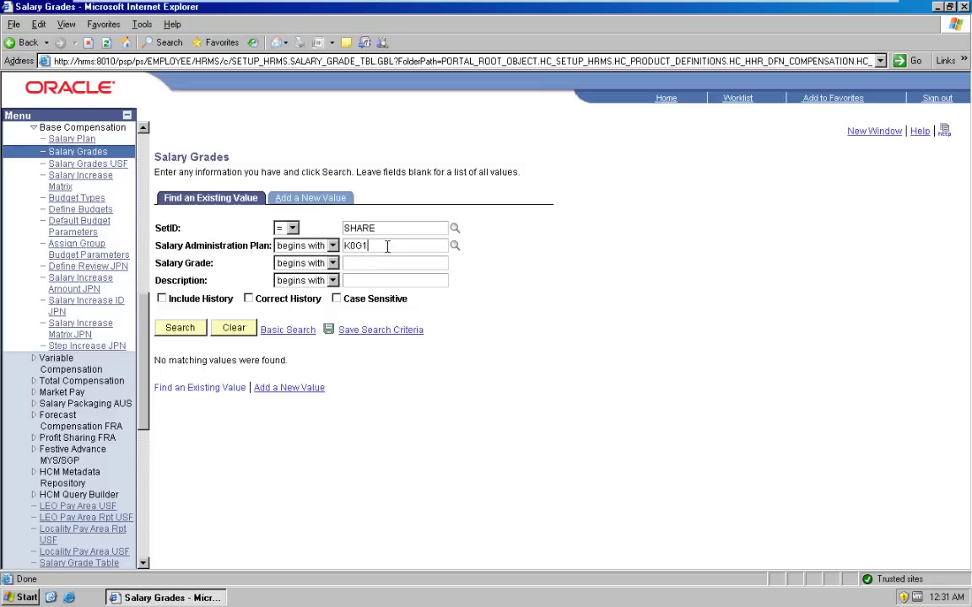
pyautogui.press('BackSpace')
pyautogui.press('BackSpace')
pyautogui.press('BackSpace')
pyautogui.press('Return')
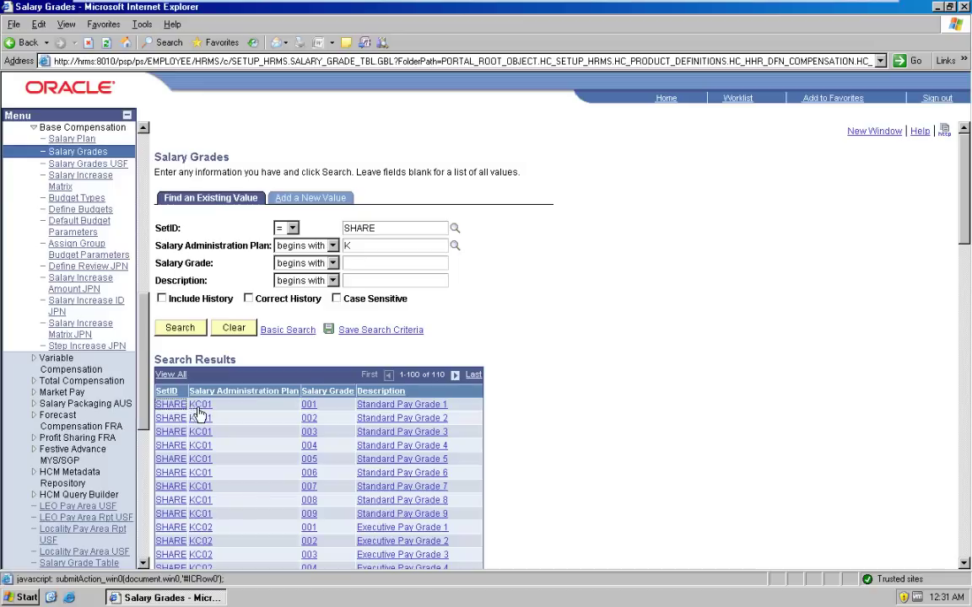
pyautogui.click(200, 407)
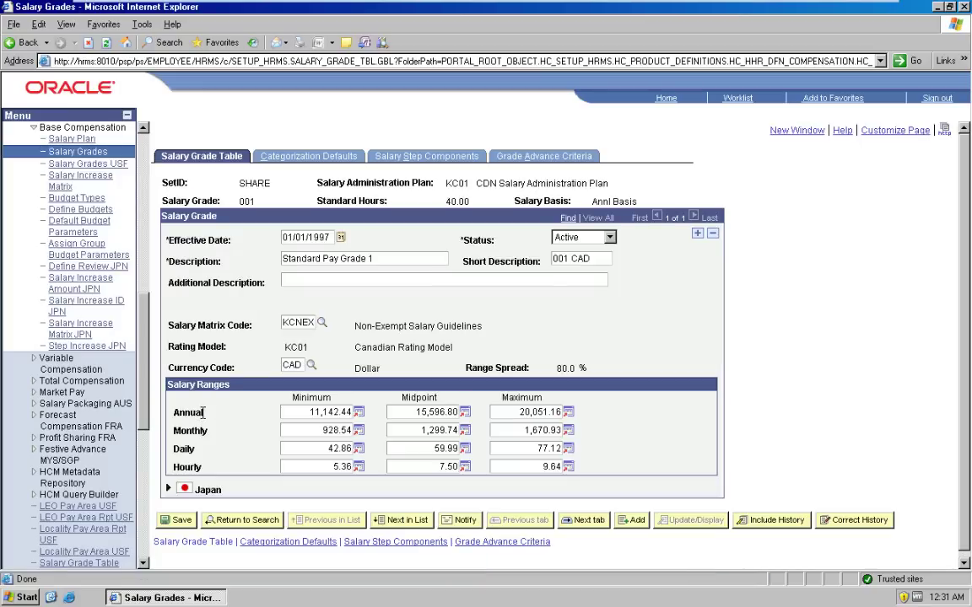
pyautogui.click(400, 160)
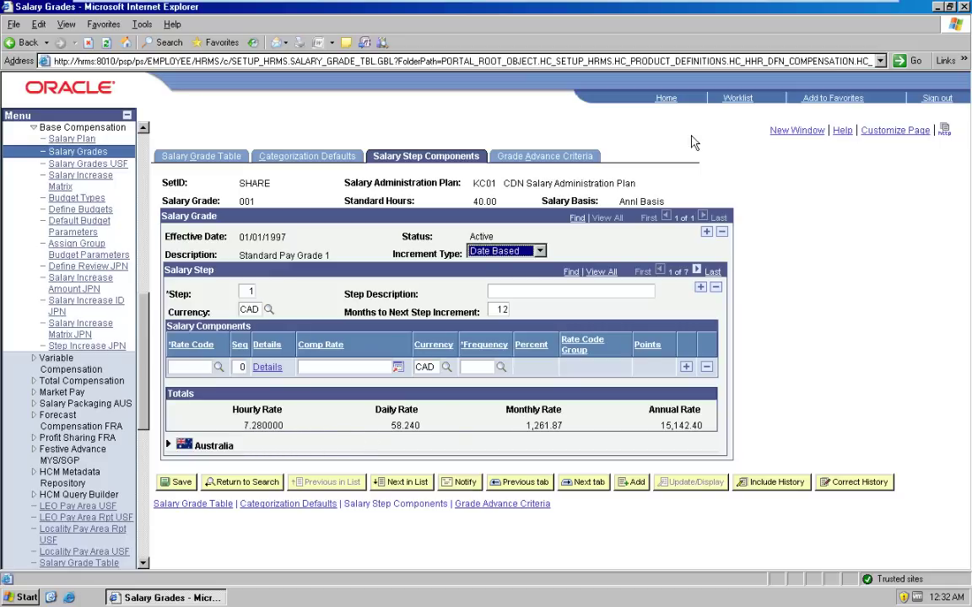
# Step: From Home, go to Set Up HRMS > Foundation Tables > Job Attributes > Job Code Table
pyautogui.click(665, 99)
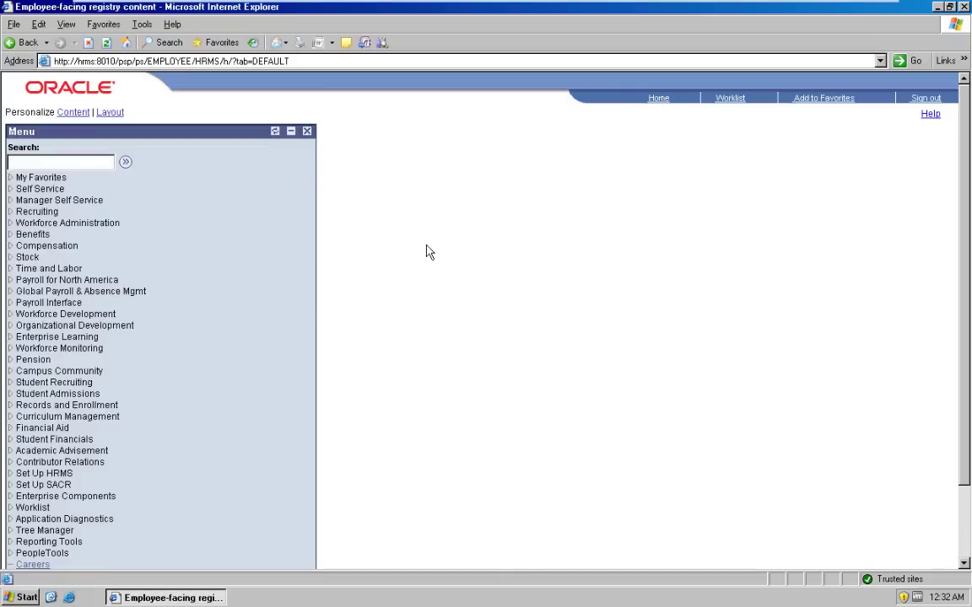
pyautogui.click(46, 474)
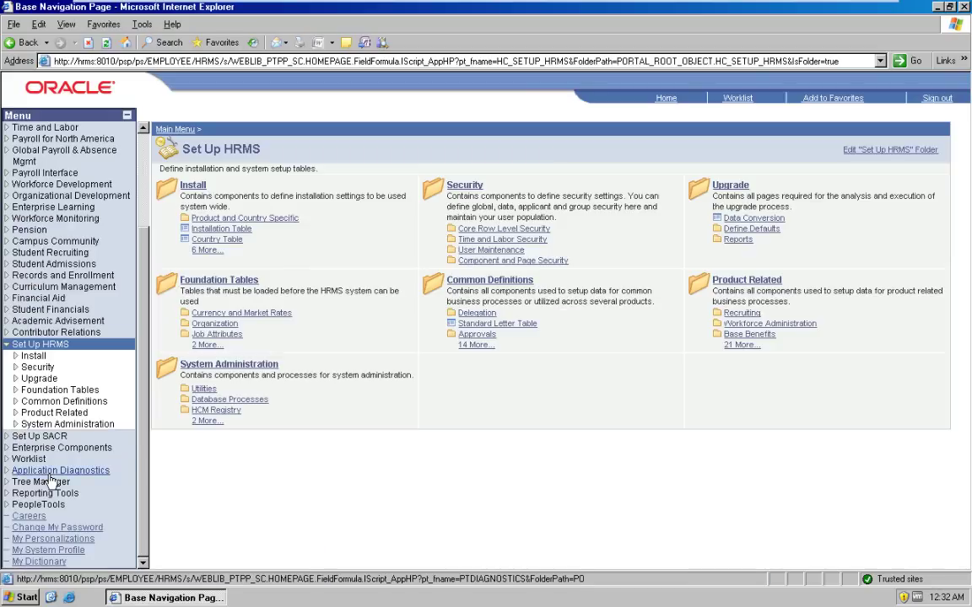
pyautogui.click(53, 390)
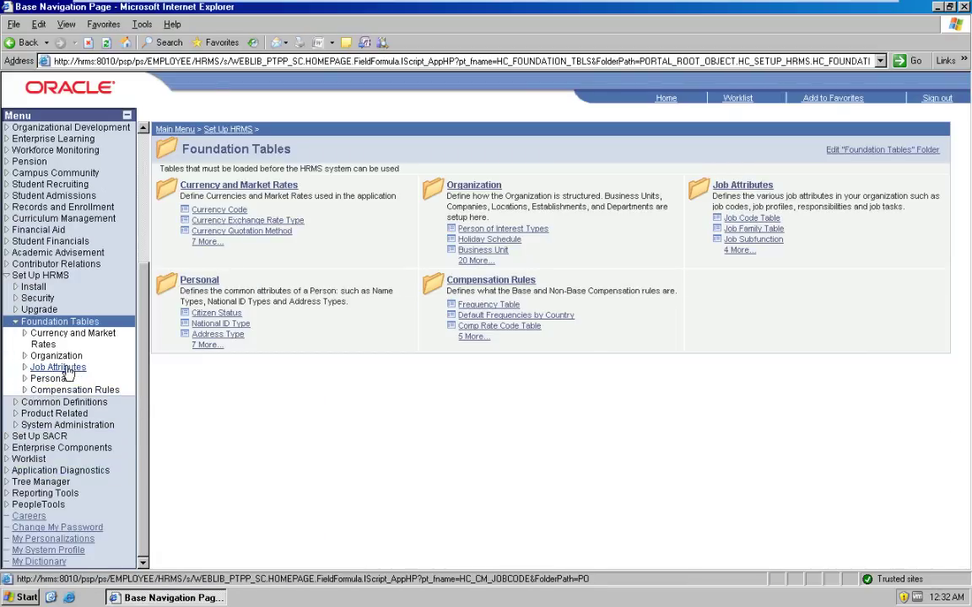
pyautogui.click(67, 371)
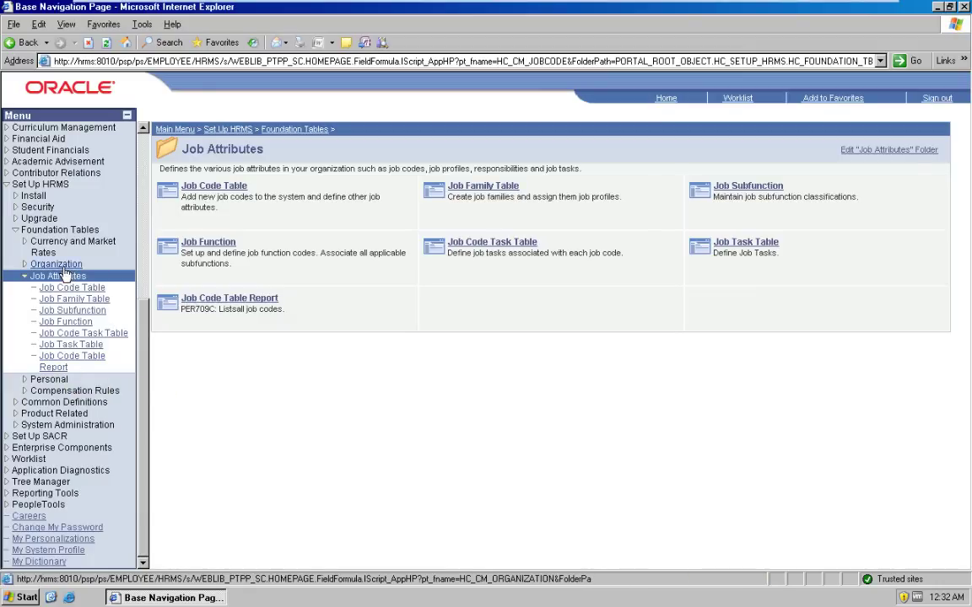
pyautogui.click(67, 289)
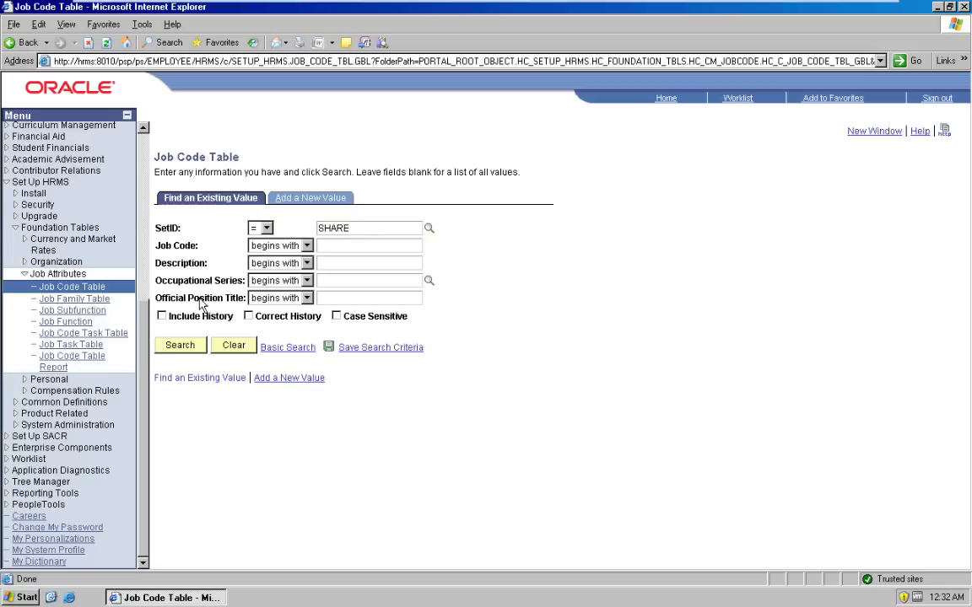
# Step: Open Accountant job code 110000, expand United Kingdom, and view its 1150-point evaluation criteria
pyautogui.click(177, 348)
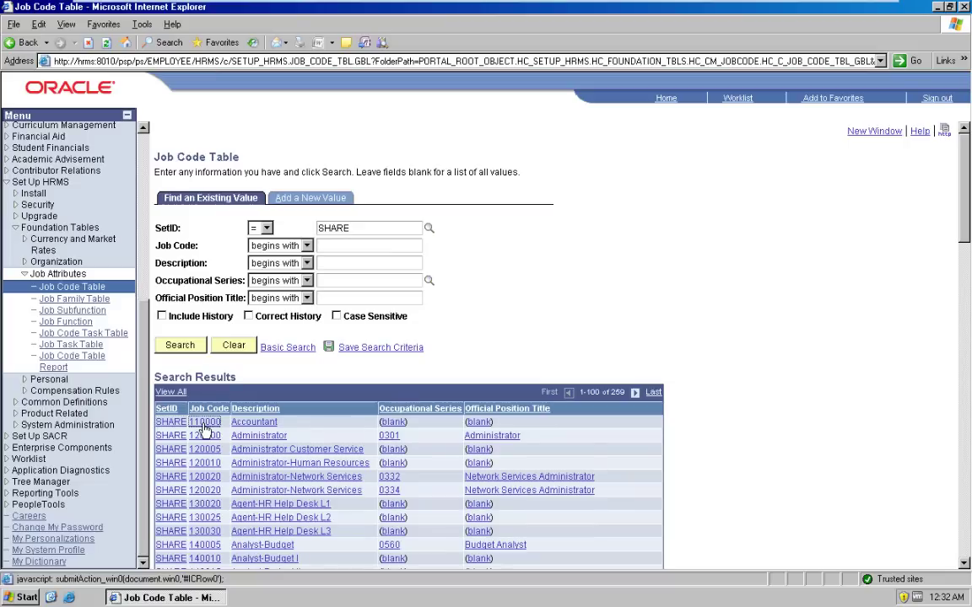
pyautogui.click(203, 423)
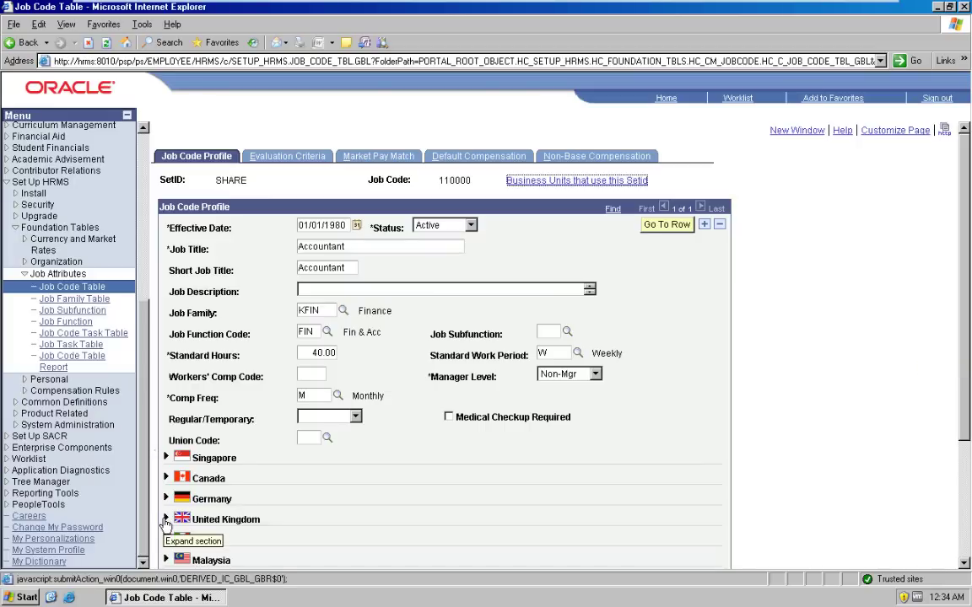
pyautogui.click(166, 520)
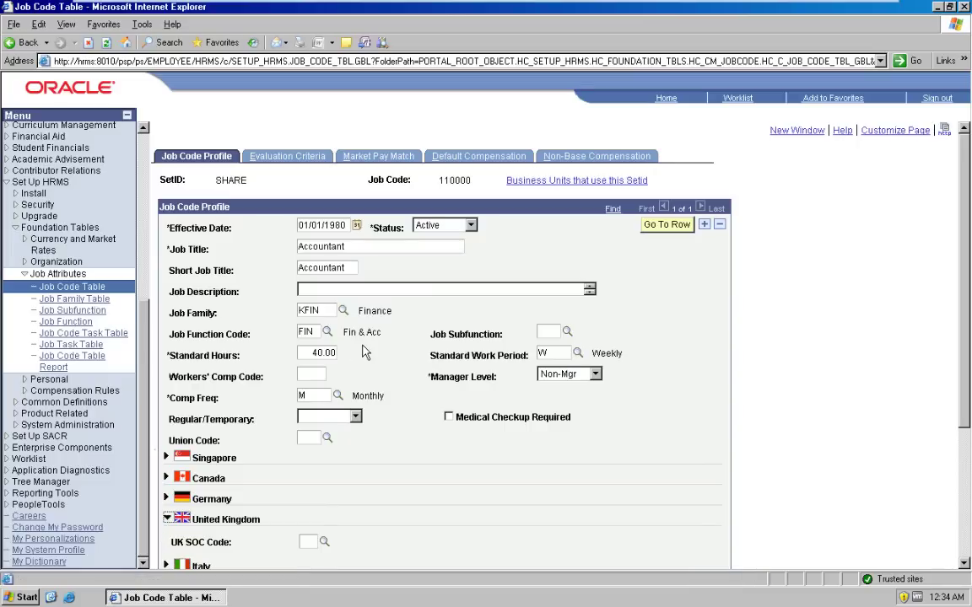
pyautogui.moveTo(437, 2)
pyautogui.click(284, 159)
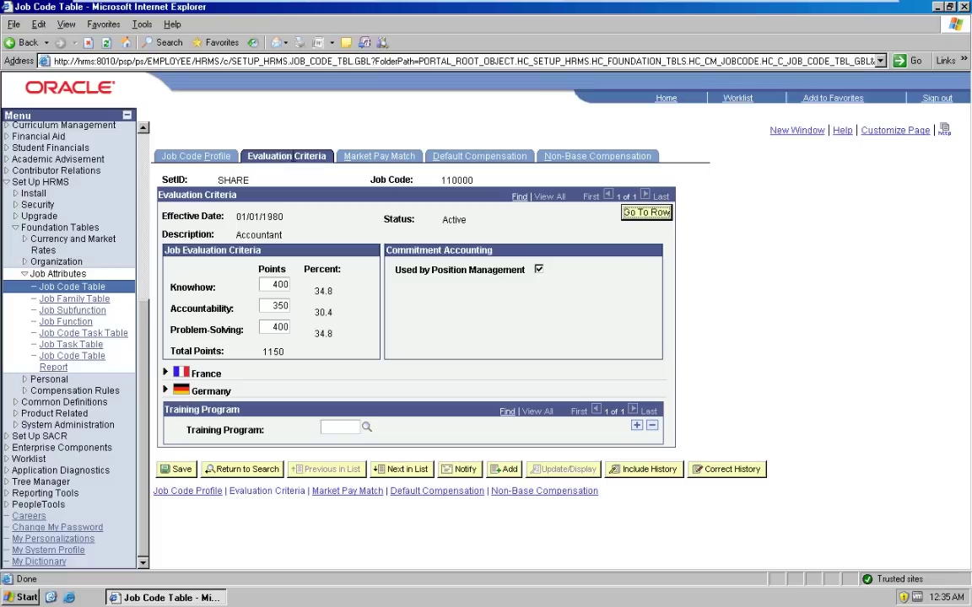
# Step: Review job code 110000's Market Pay Match, Default Compensation and Non-Base Compensation pages
pyautogui.click(383, 161)
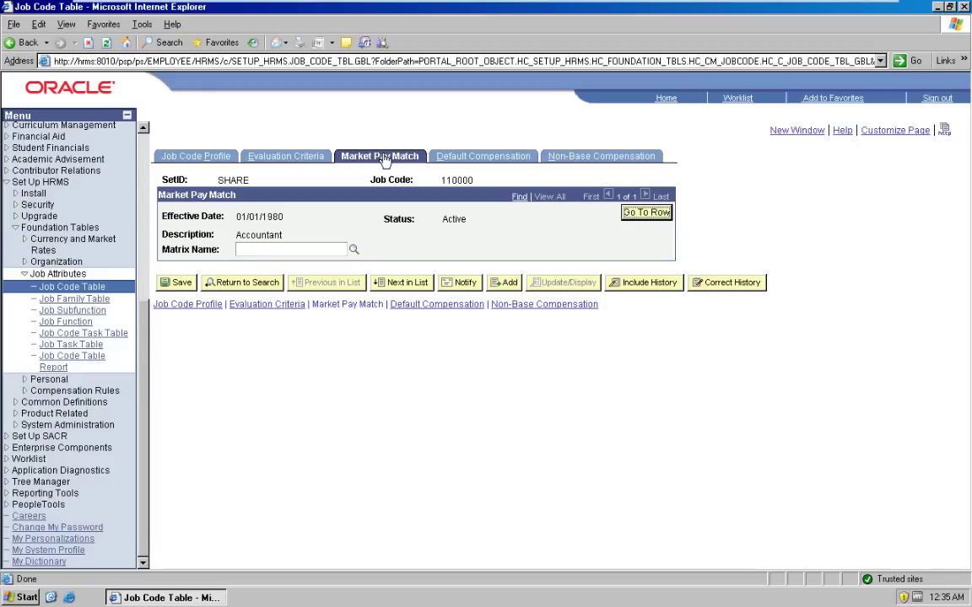
pyautogui.click(474, 160)
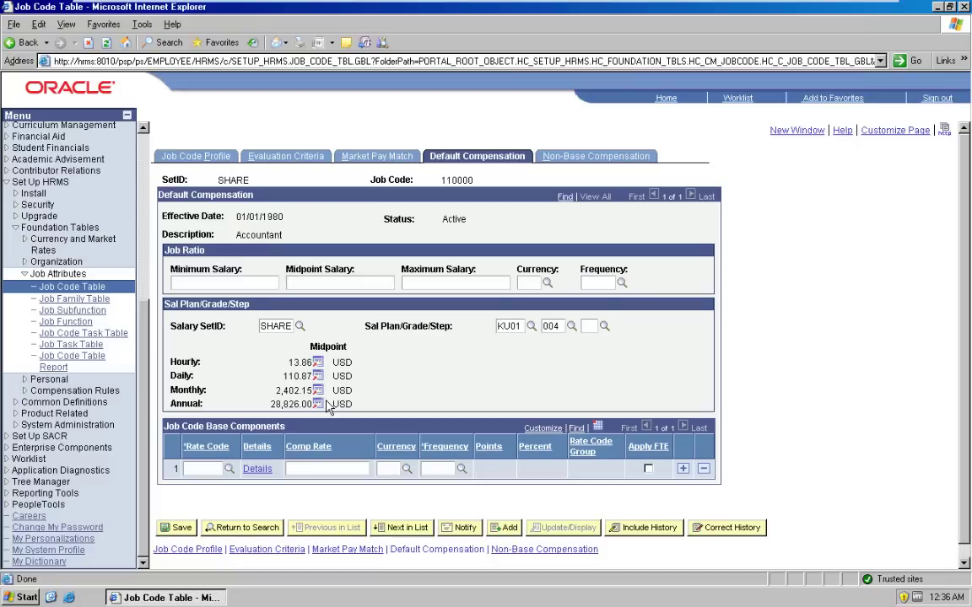
pyautogui.click(584, 160)
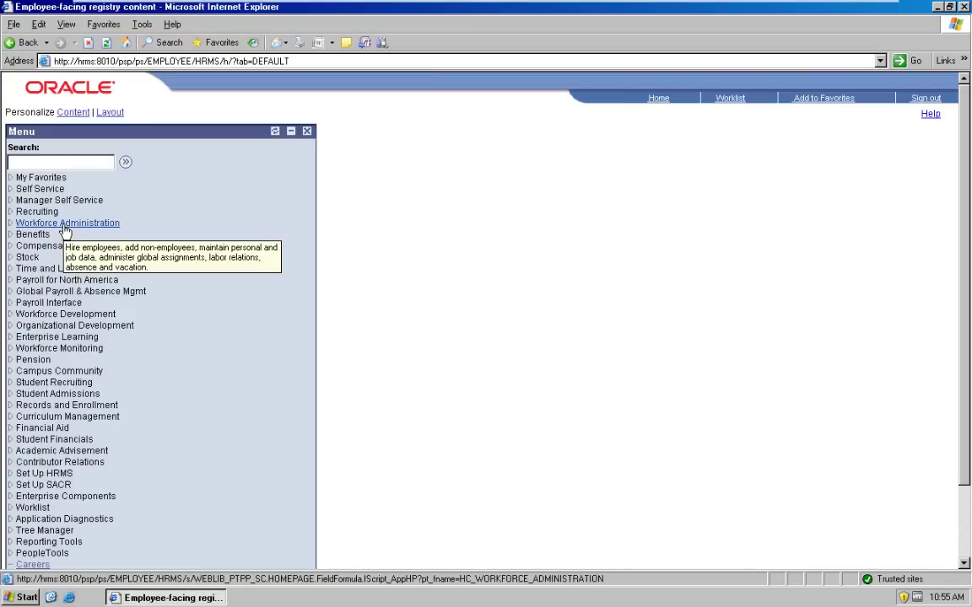
# Step: List all employees in Workforce Administration > Job Information > Job Data and open the first record
pyautogui.click(65, 226)
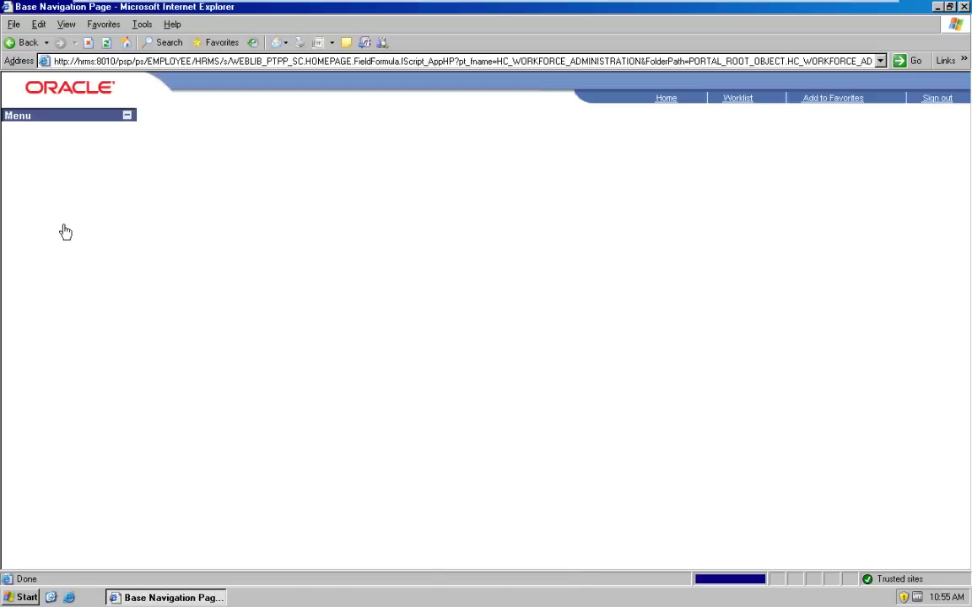
pyautogui.click(53, 152)
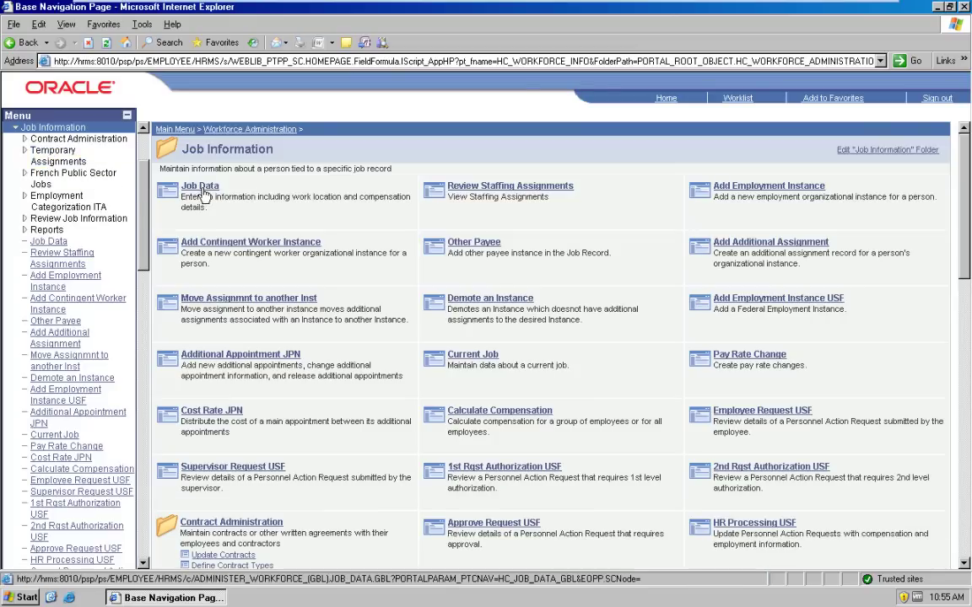
pyautogui.click(203, 189)
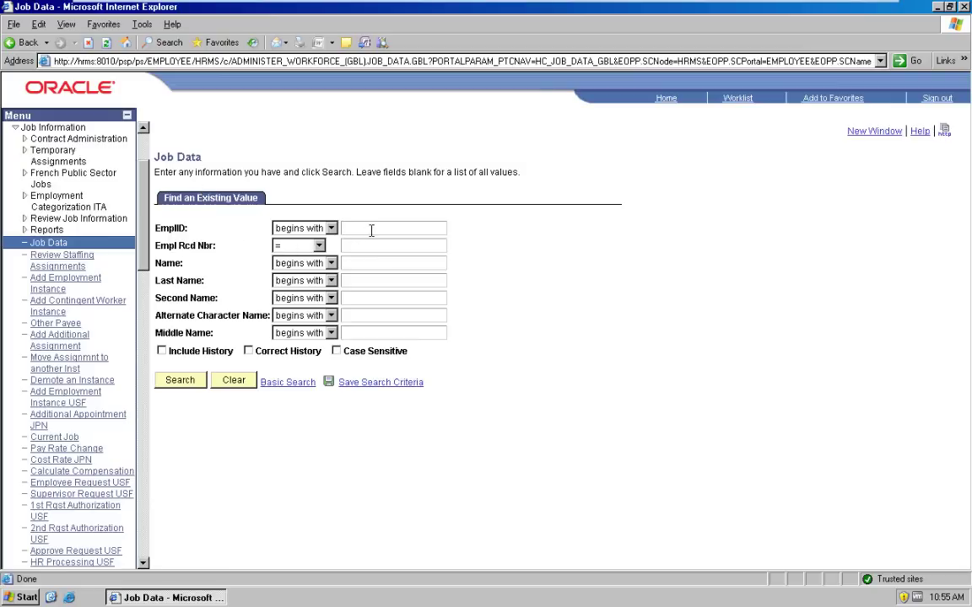
pyautogui.click(181, 386)
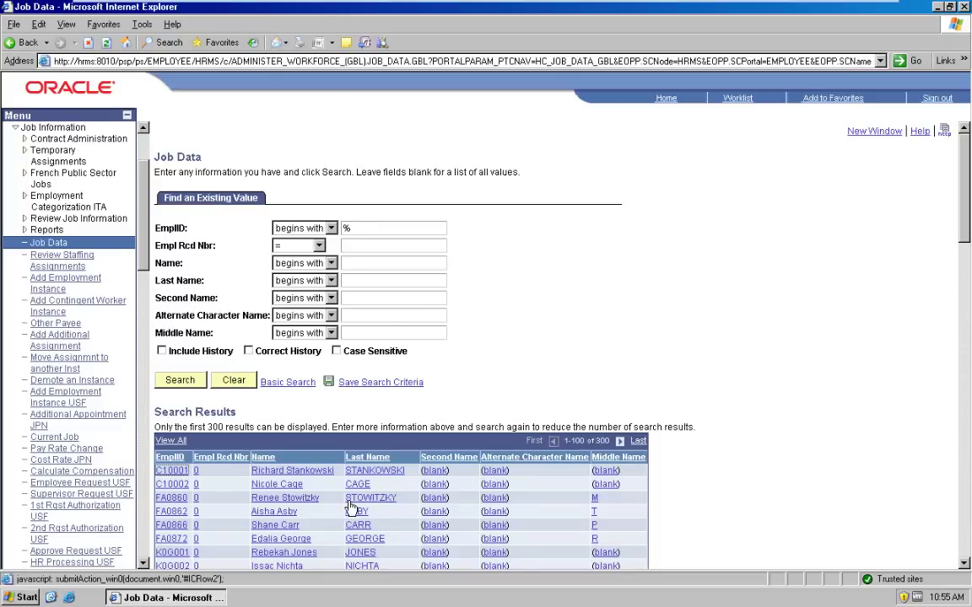
pyautogui.click(174, 477)
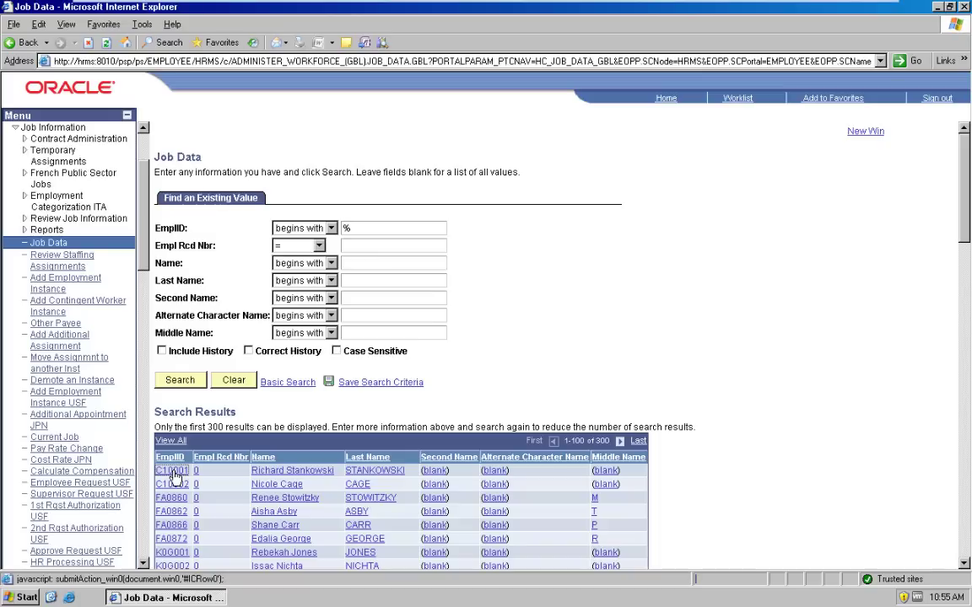
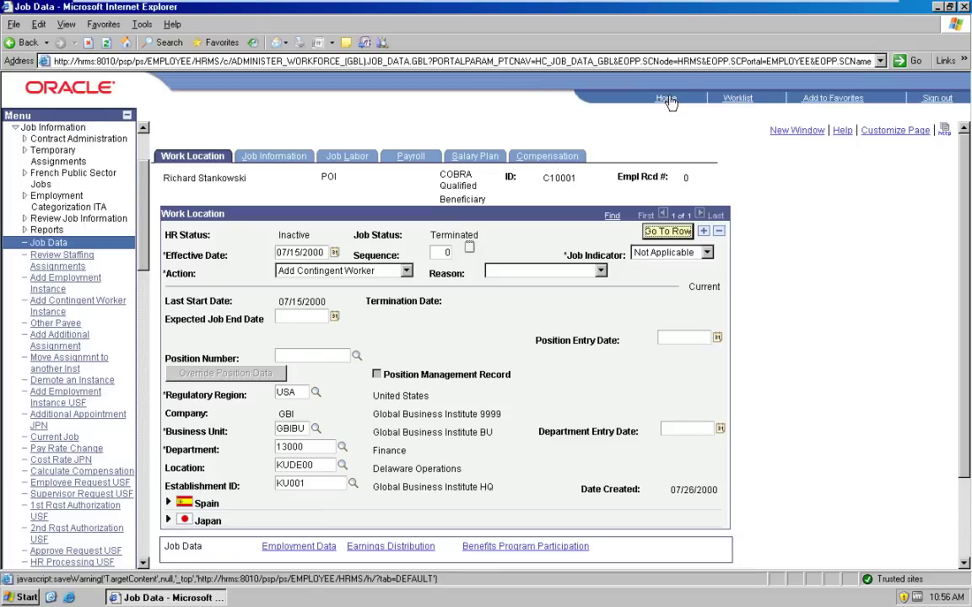
# Step: From Home, go through PeopleTools > Security > User Profiles and open the superuser's profile
pyautogui.click(669, 100)
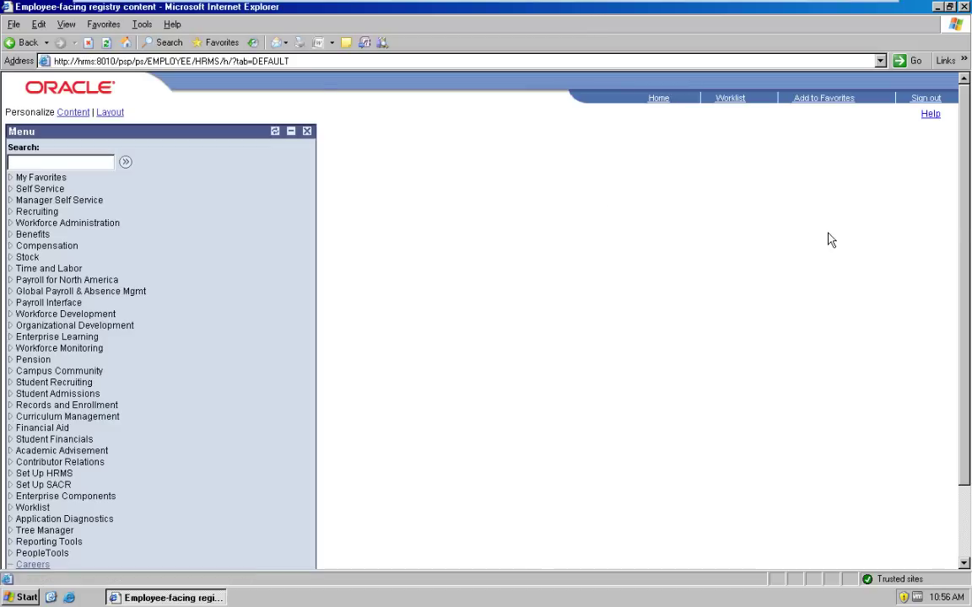
pyautogui.scroll(-3, 956, 224)
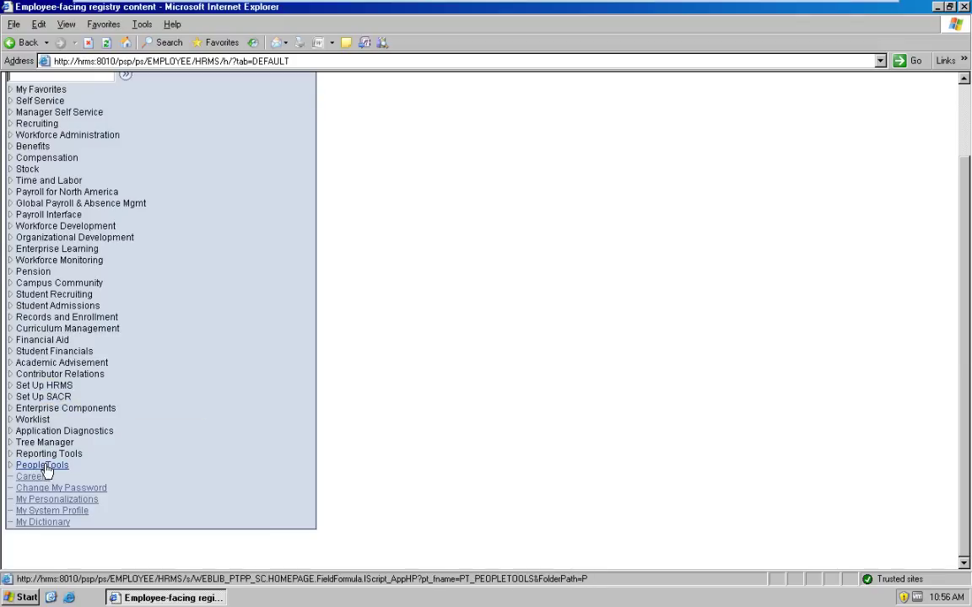
pyautogui.click(45, 466)
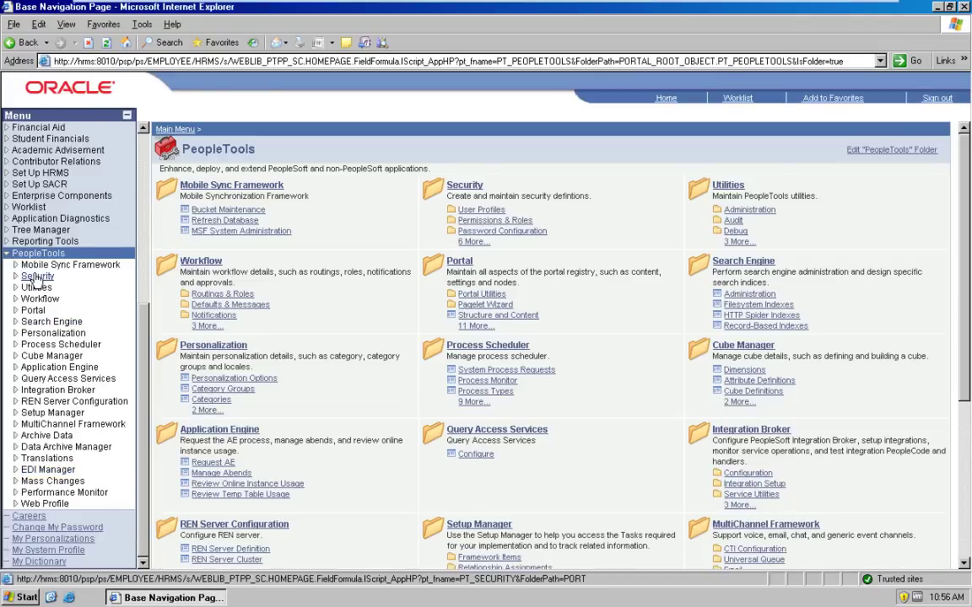
pyautogui.click(38, 276)
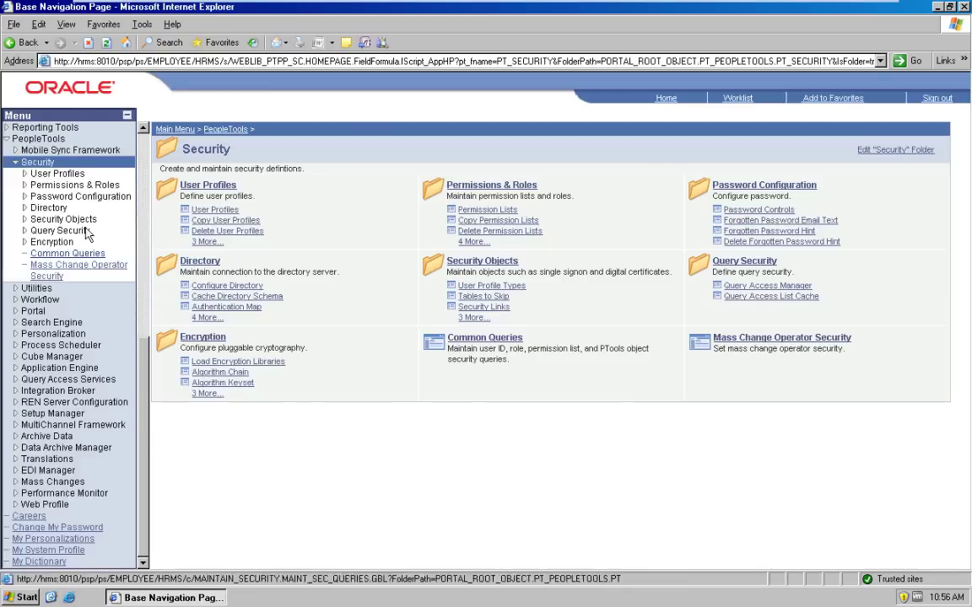
pyautogui.click(58, 173)
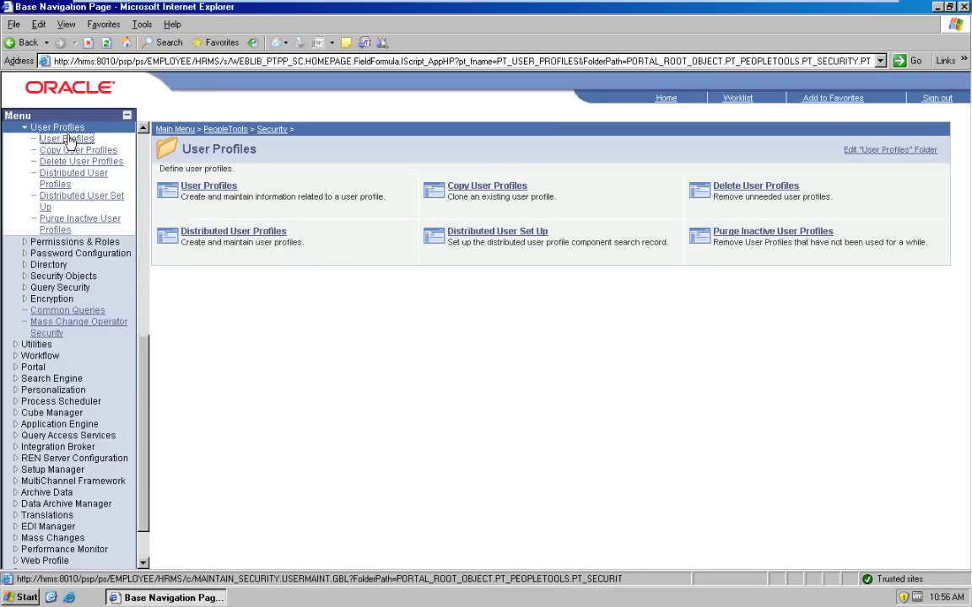
pyautogui.click(71, 141)
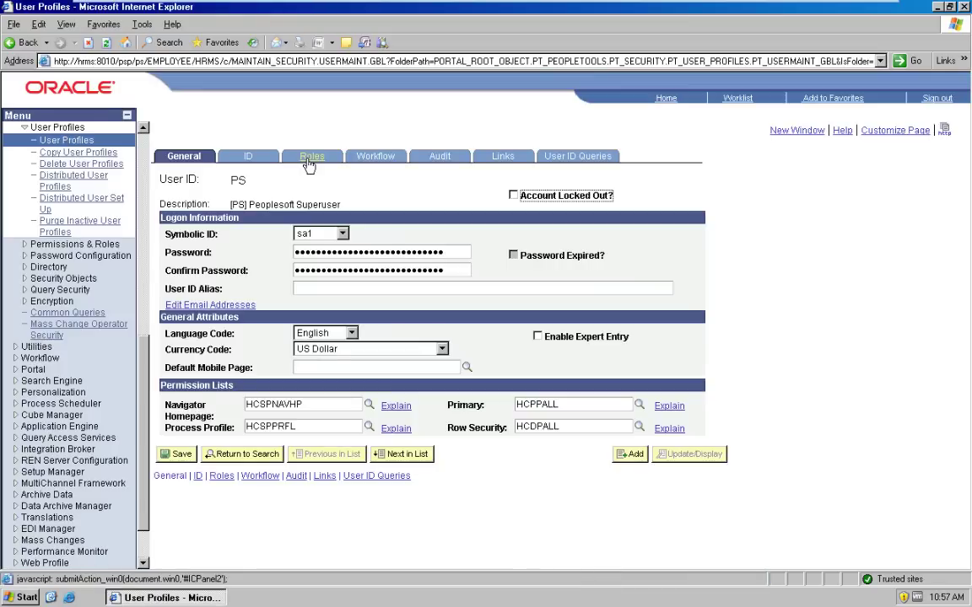
# Step: Open the AM Administrator role definition from the superuser's assigned roles
pyautogui.click(309, 162)
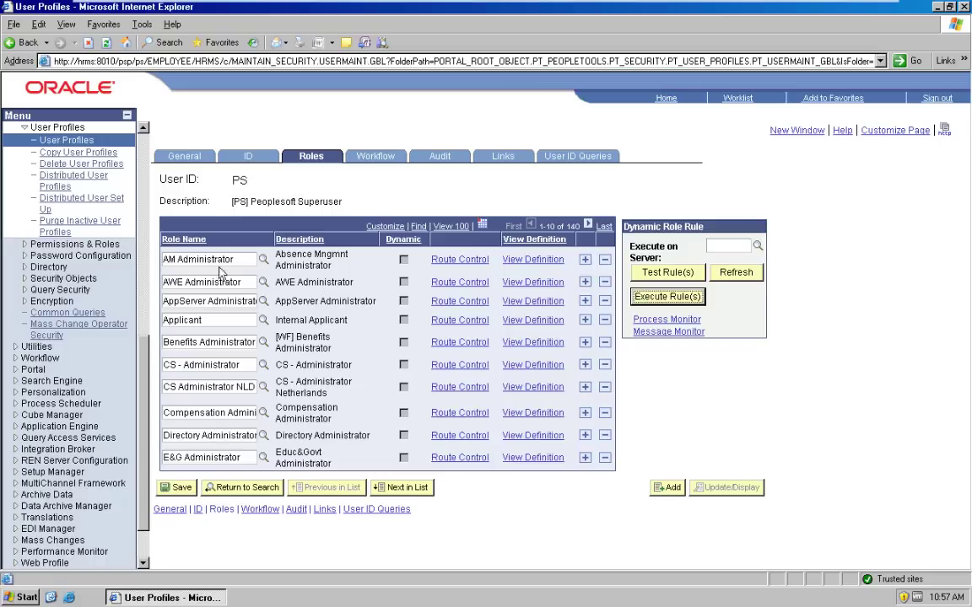
pyautogui.moveTo(233, 260); pyautogui.dragTo(121, 255)
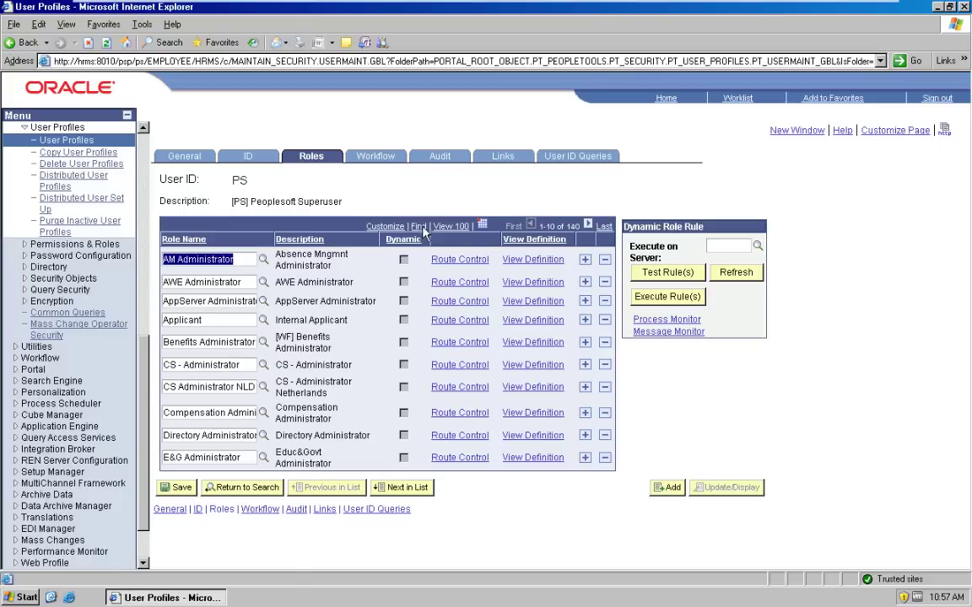
pyautogui.click(528, 262)
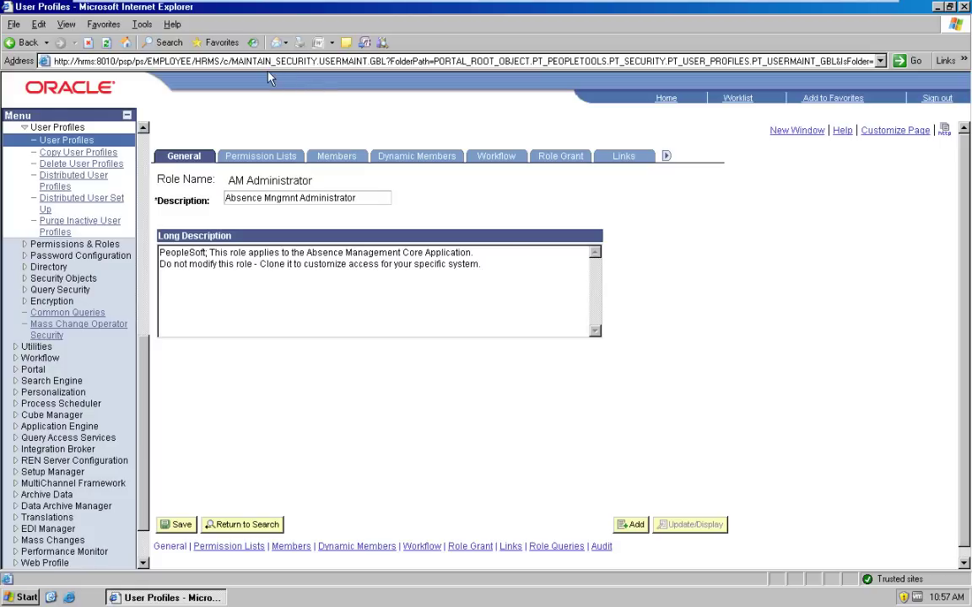
# Step: Open the AWE Employee permission list HCCPSCAW1030 from the AM Administrator role's permission lists
pyautogui.click(250, 160)
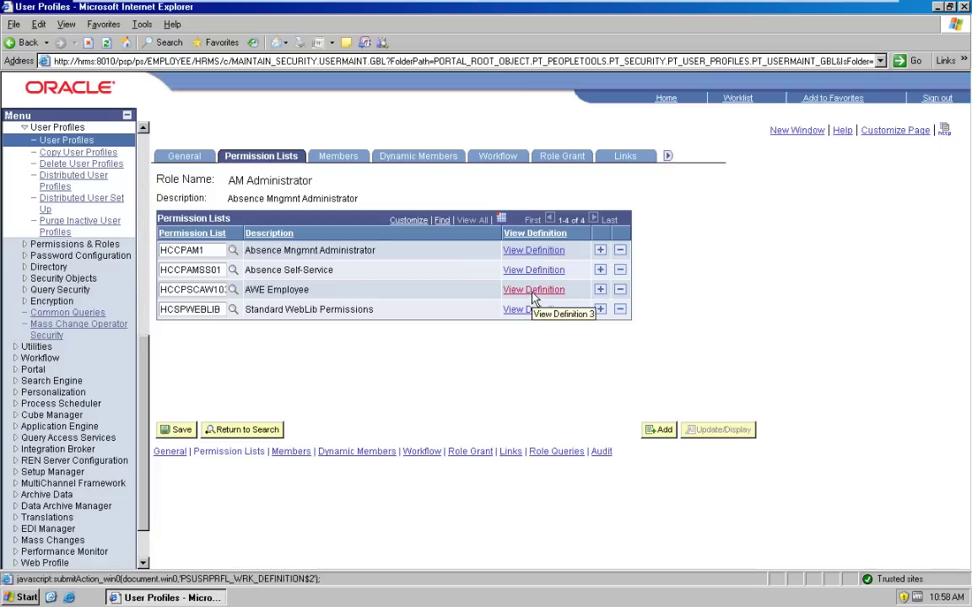
pyautogui.click(533, 291)
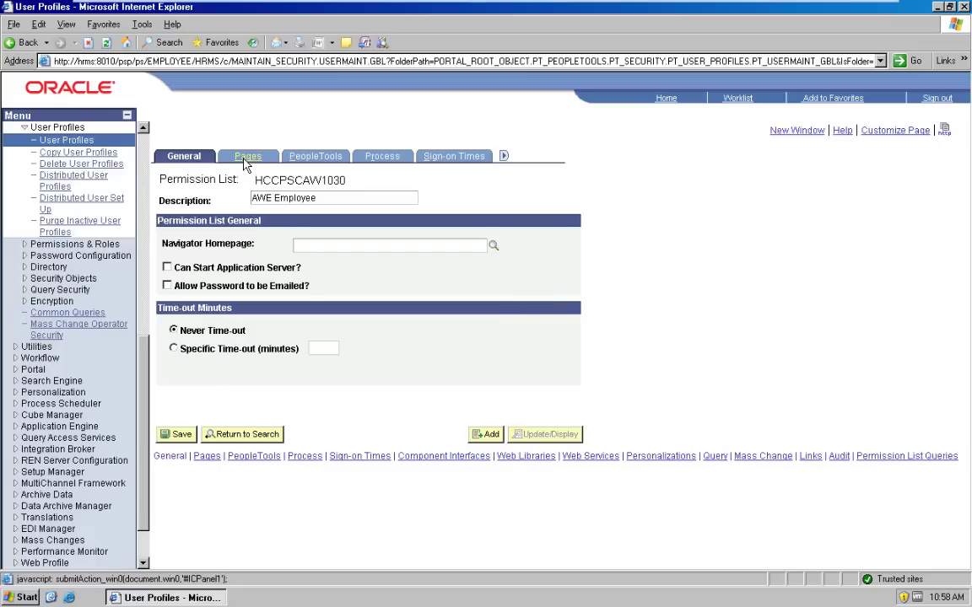
# Step: Authorize the HCM_APPR_STATUS component in ROLE_EMPLOYEE's component permissions
pyautogui.click(244, 162)
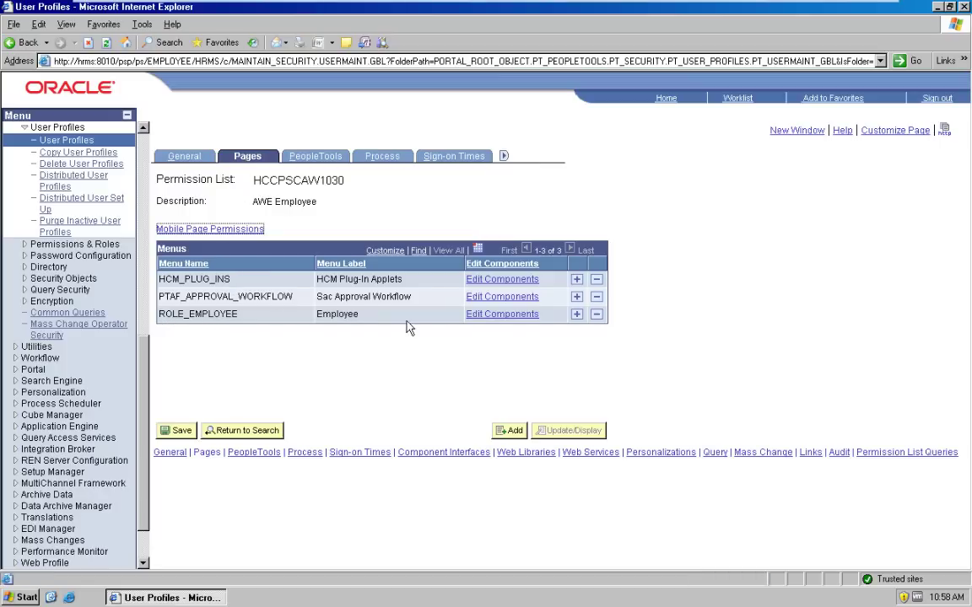
pyautogui.click(496, 320)
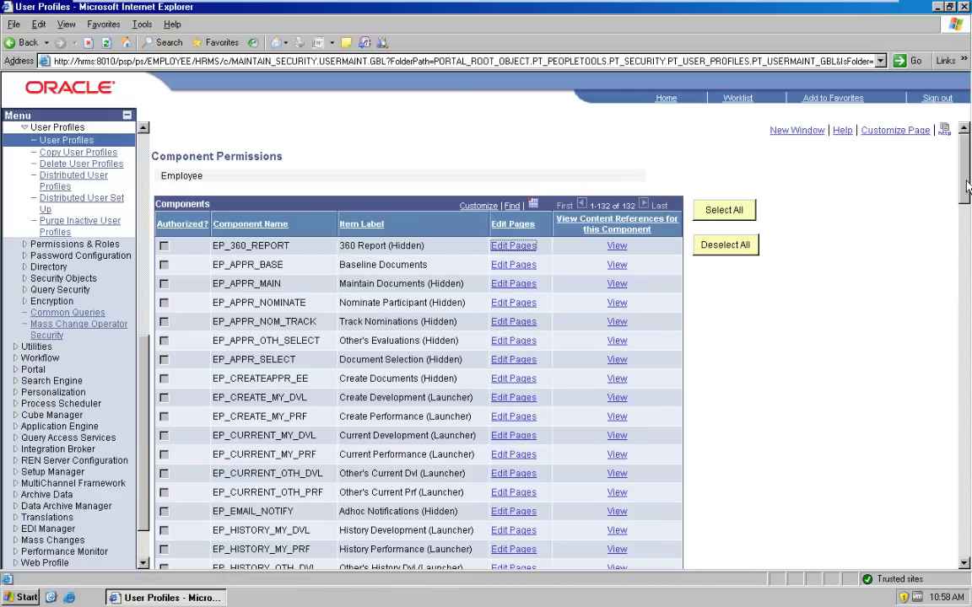
pyautogui.moveTo(967, 187); pyautogui.dragTo(967, 380)
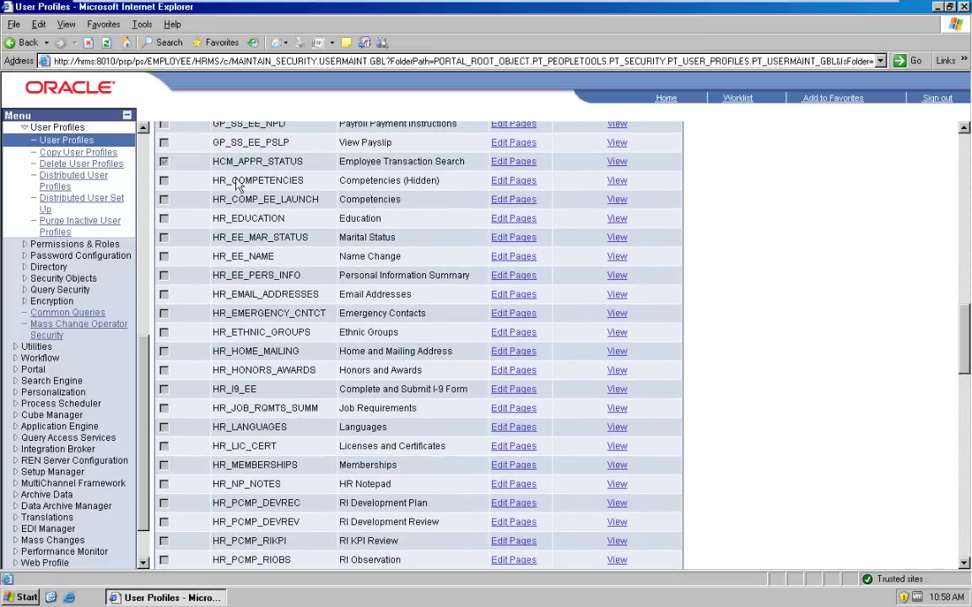
pyautogui.click(163, 162)
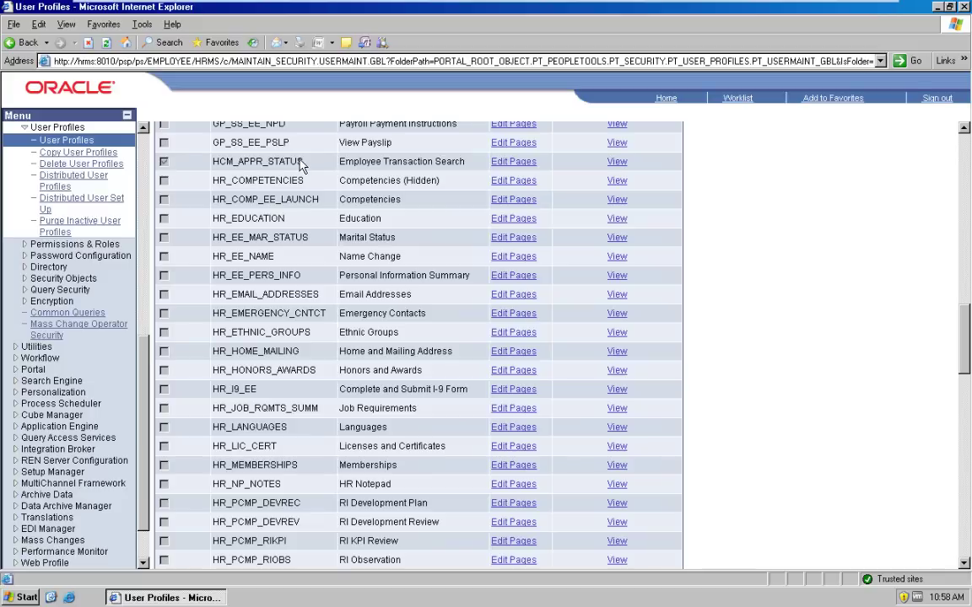
# Step: Open HCM_APPR_STATUS page permissions to confirm HCM Approval Status has Update/Display access
pyautogui.click(523, 166)
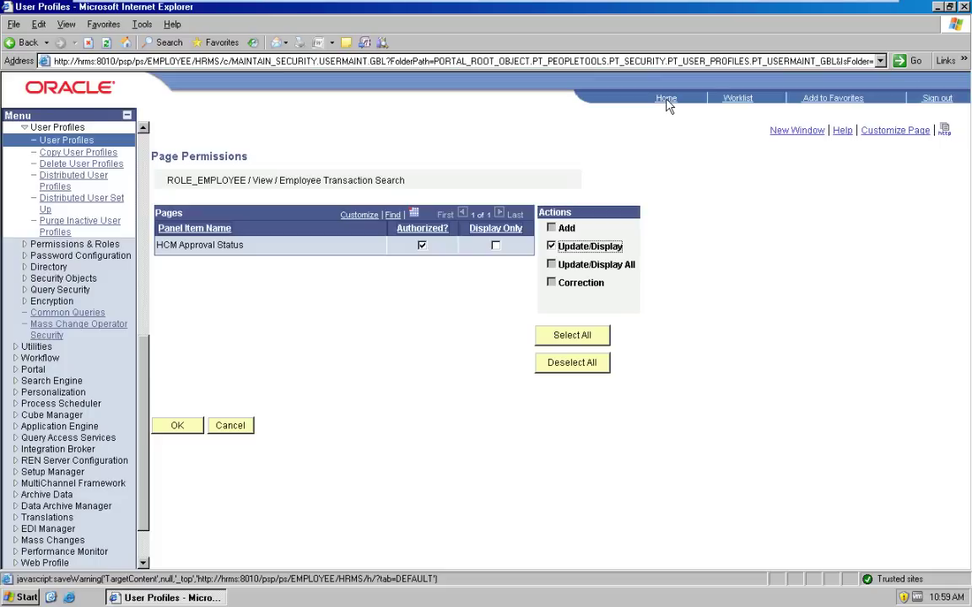
# Step: Return Home and go to the Workforce Administration area
pyautogui.click(667, 99)
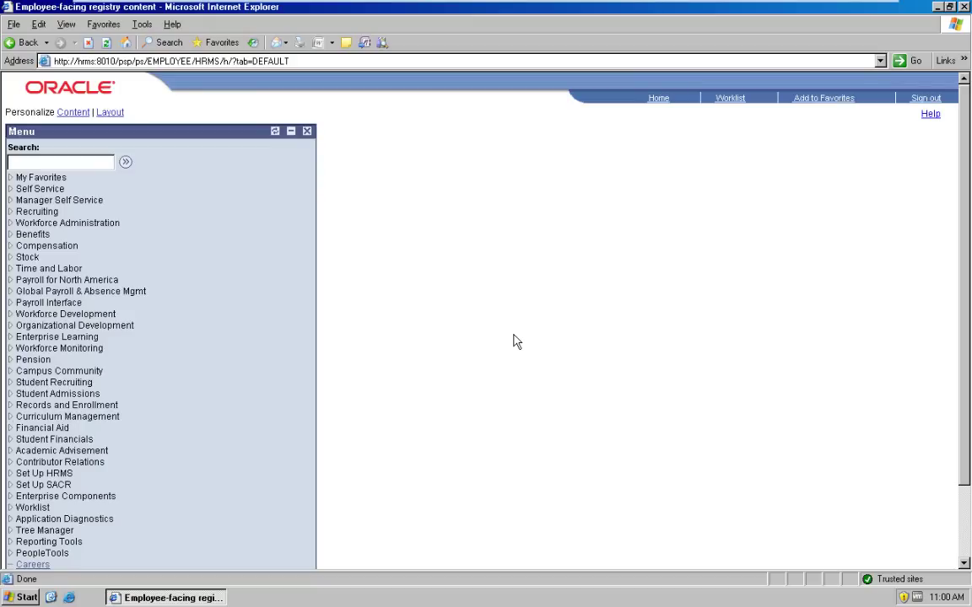
pyautogui.click(69, 224)
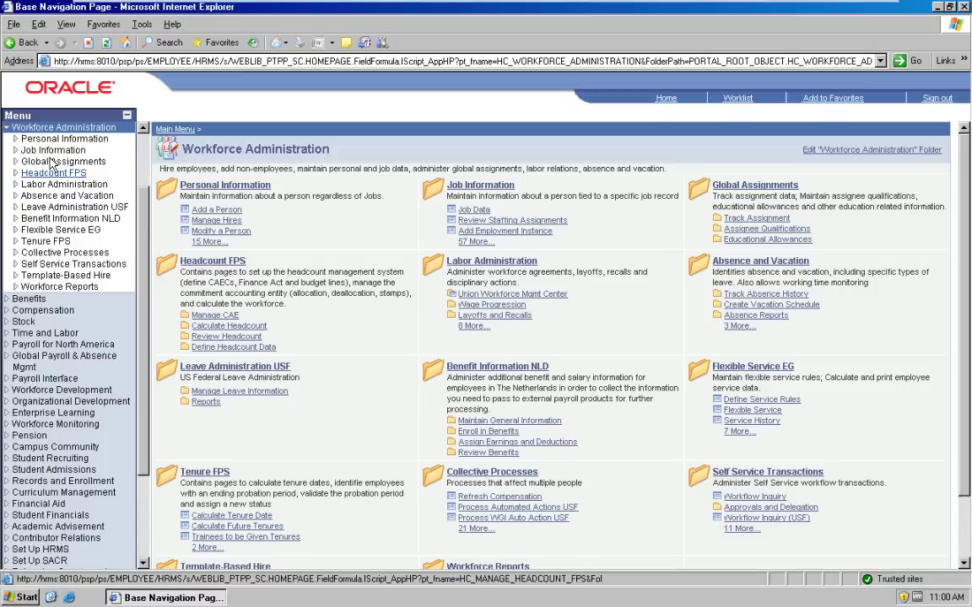
# Step: Bring up the empty Job Data search page under Job Information
pyautogui.click(49, 151)
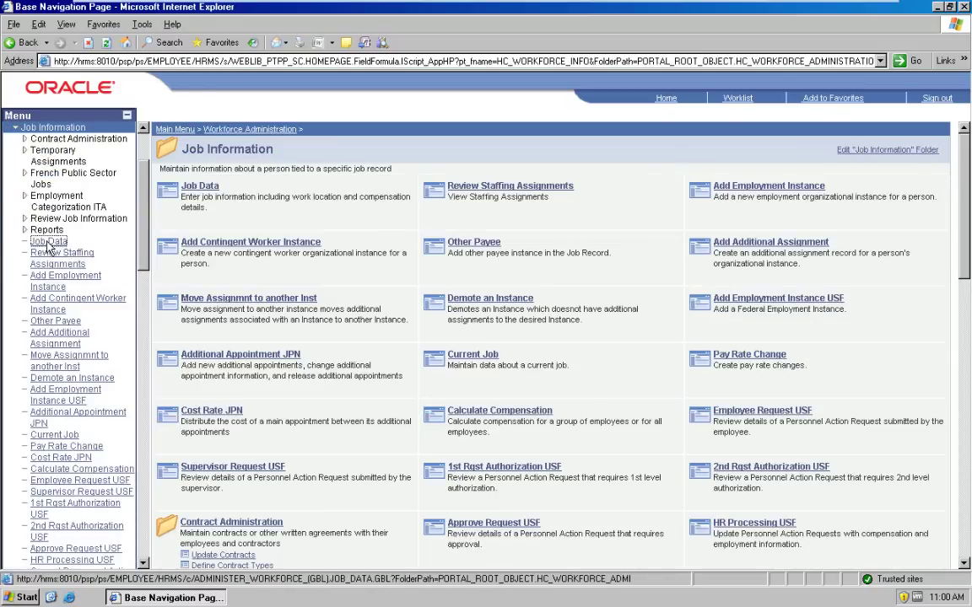
pyautogui.click(48, 243)
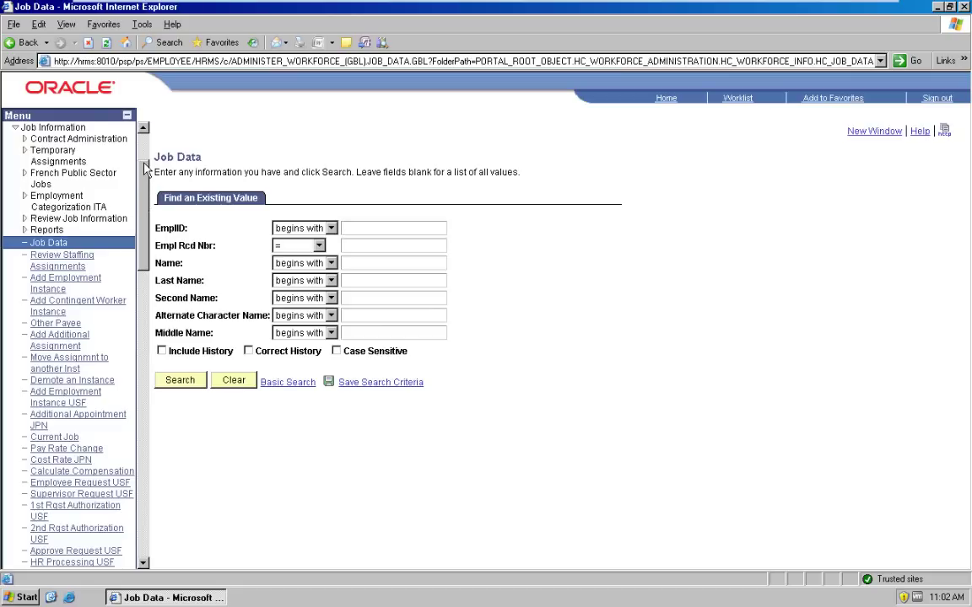
pyautogui.scroll(3, 143, 131)
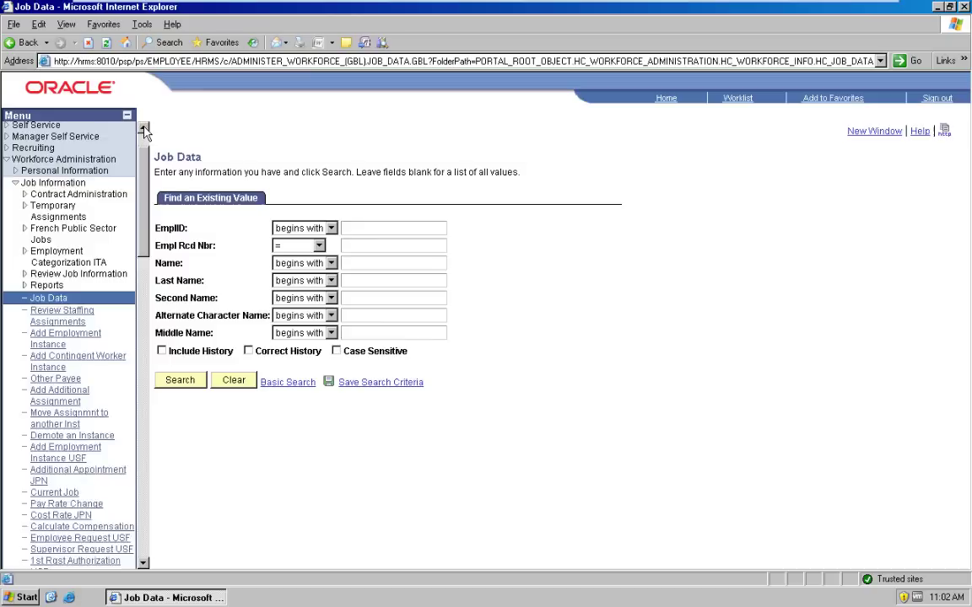
# Step: Add a new person with an auto-assigned ID and set the name effective date to 11/01/2014
pyautogui.click(59, 220)
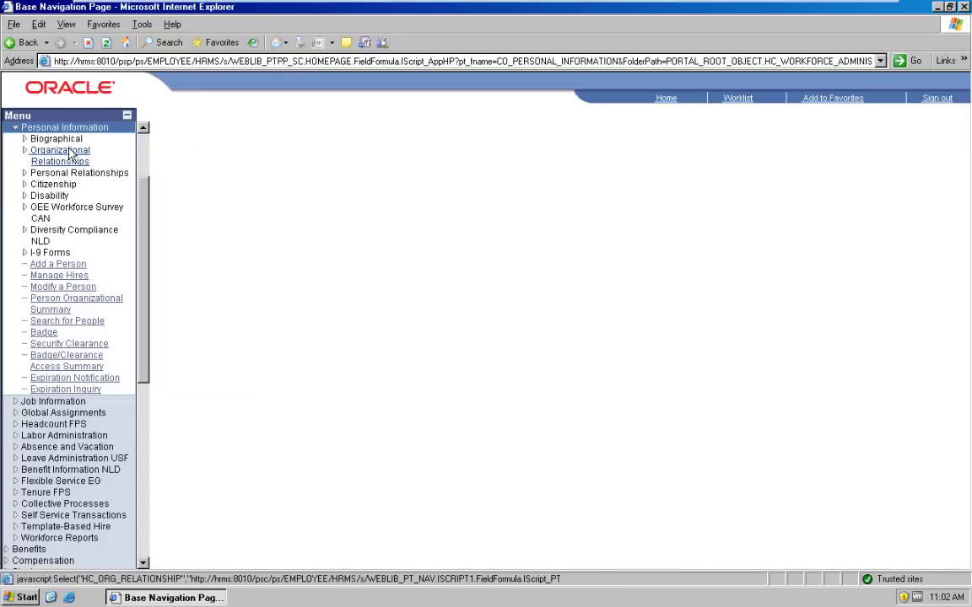
pyautogui.click(62, 141)
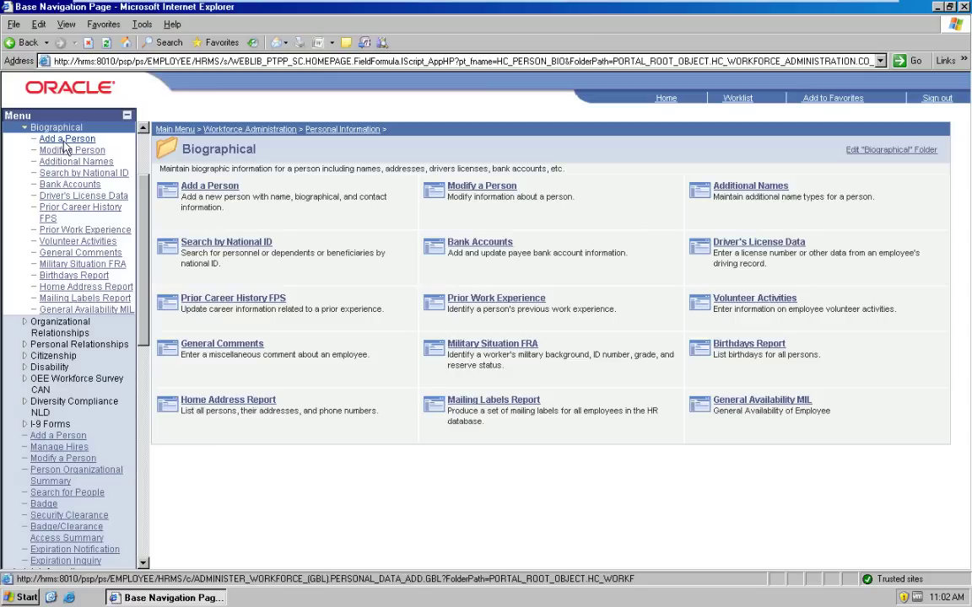
pyautogui.click(72, 141)
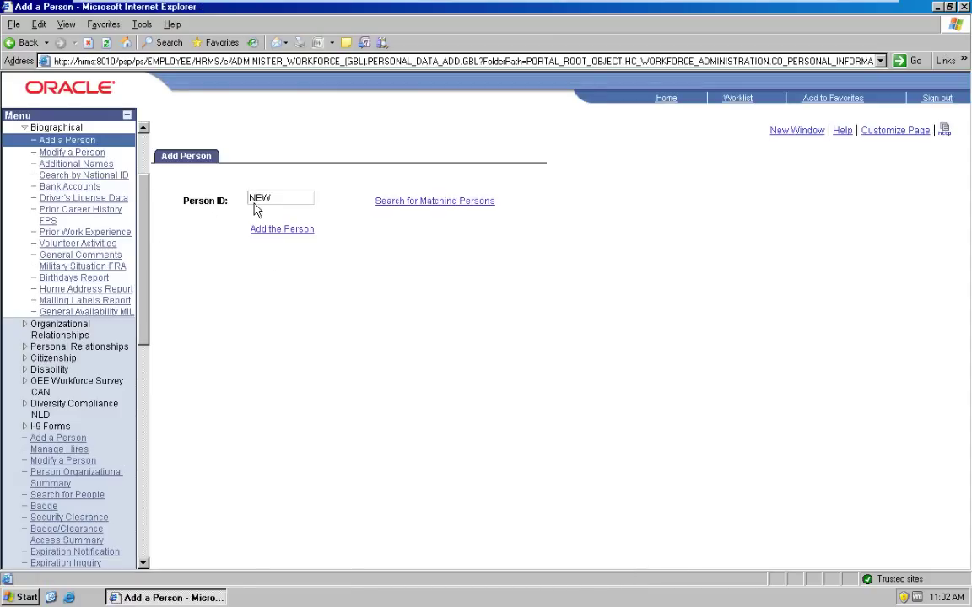
pyautogui.click(287, 229)
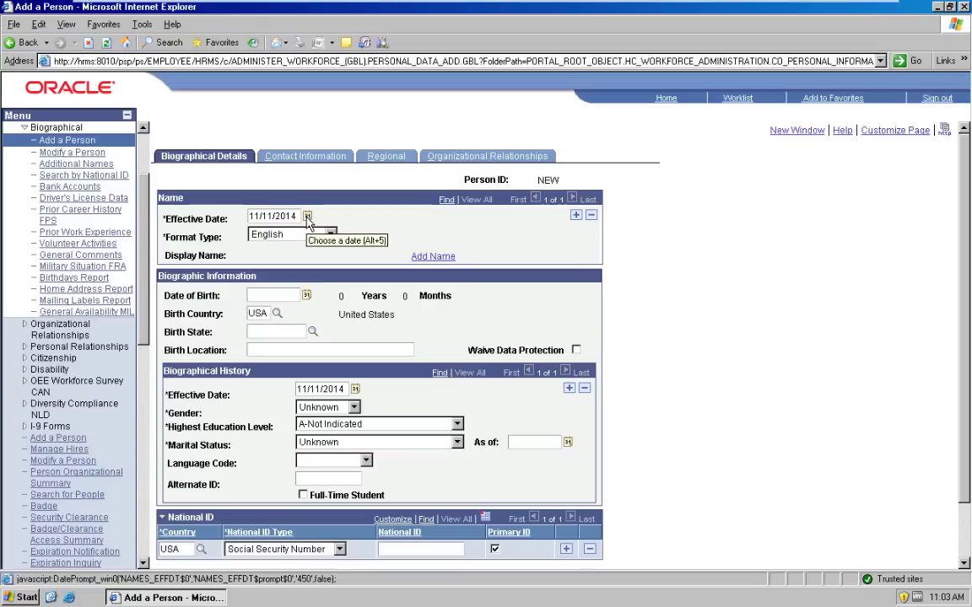
pyautogui.click(308, 217)
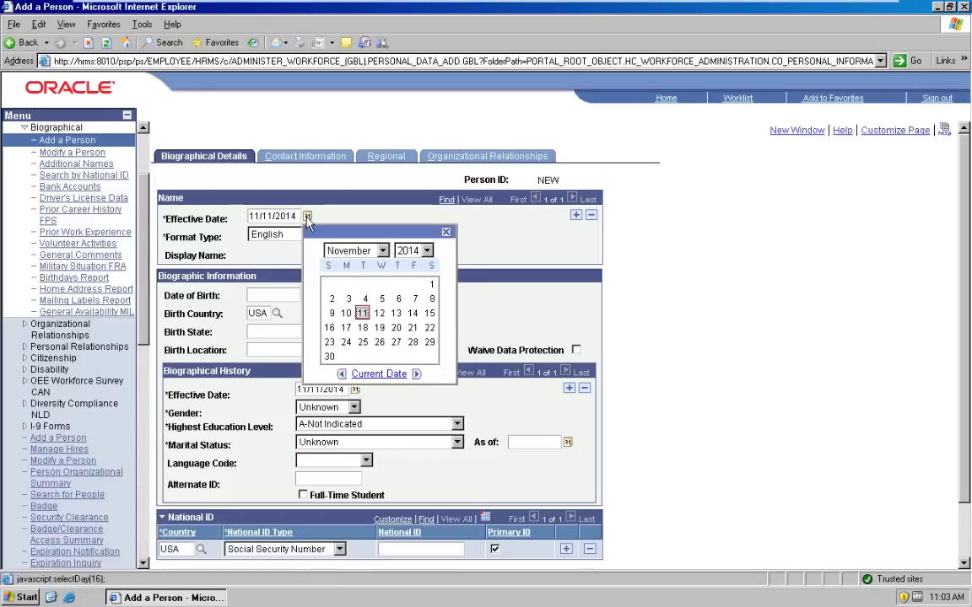
pyautogui.click(431, 286)
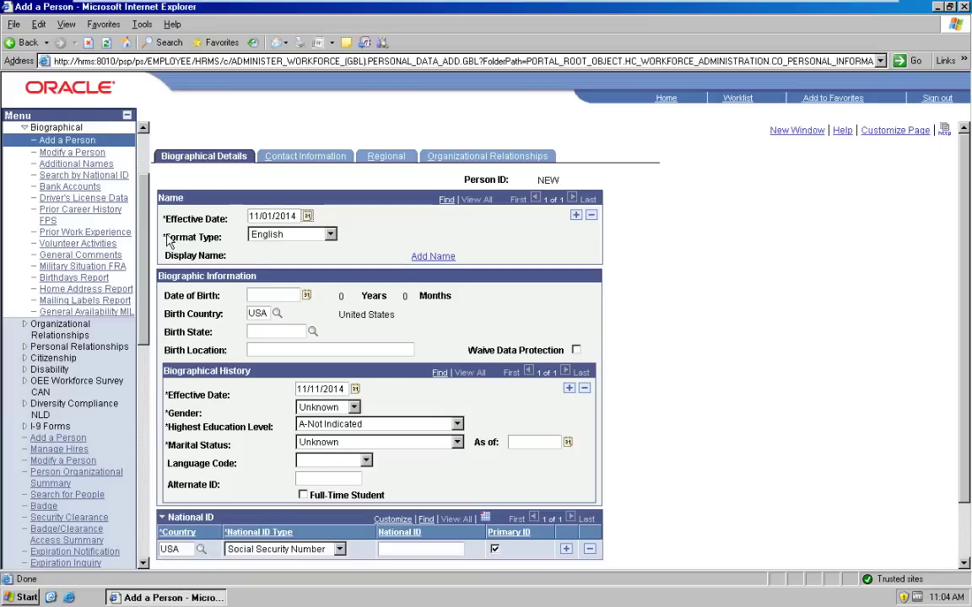
# Step: Enter first name 'Test' and last name 'Employee', refresh the display name, and accept it
pyautogui.click(424, 261)
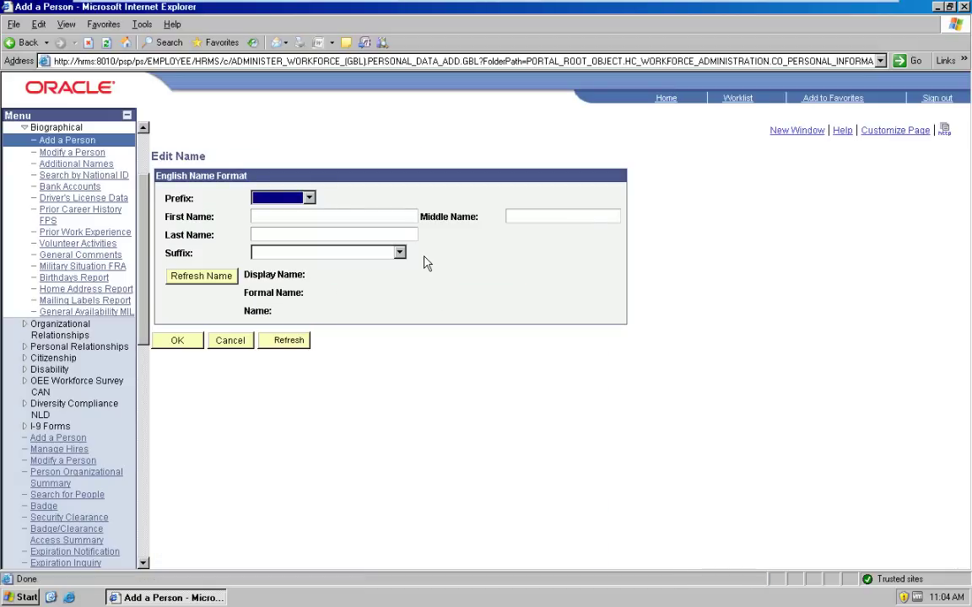
pyautogui.click(294, 219)
pyautogui.write('Test')
pyautogui.press('Tab')
pyautogui.write('Employee')
pyautogui.click(203, 281)
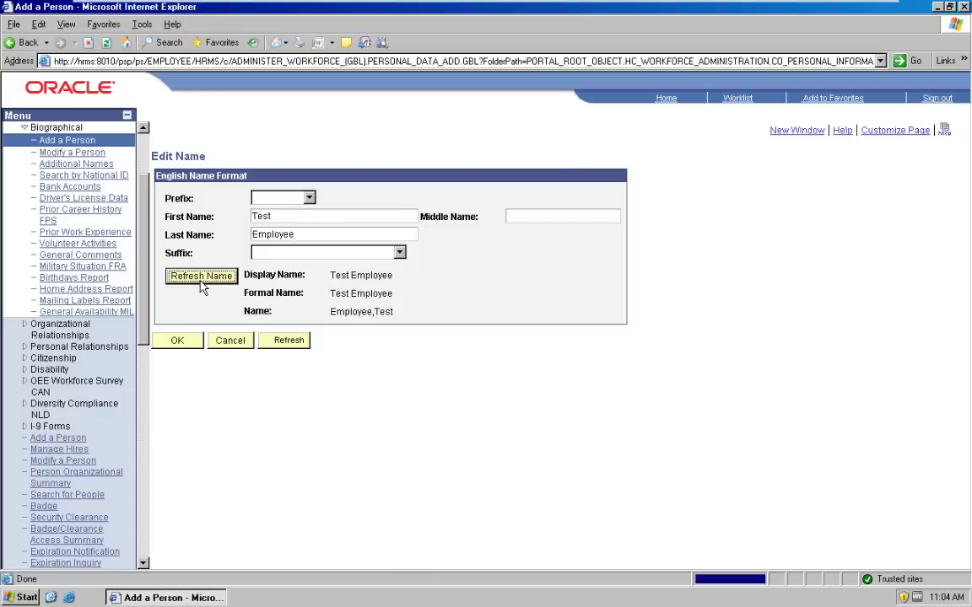
pyautogui.click(191, 341)
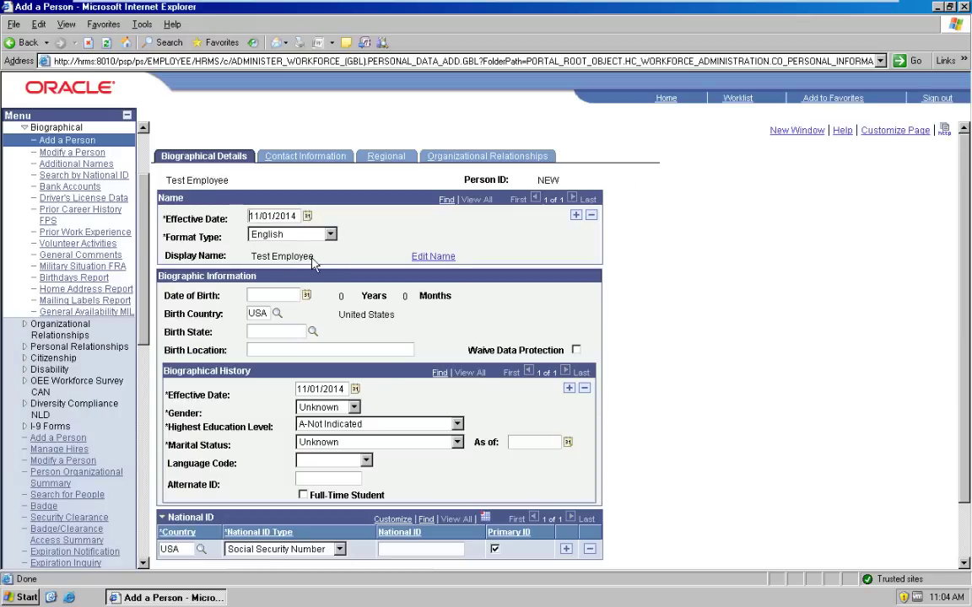
pyautogui.click(307, 296)
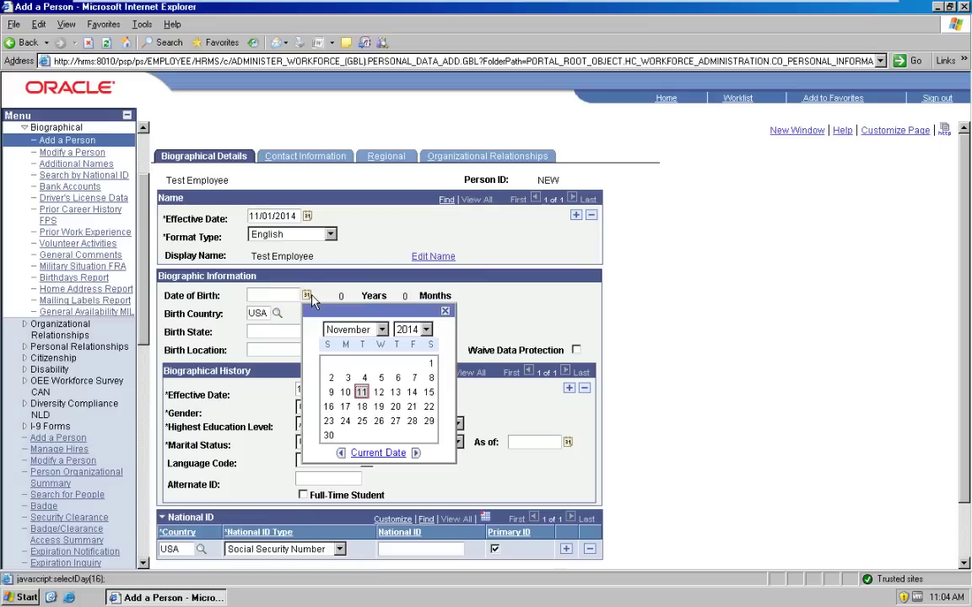
pyautogui.click(381, 330)
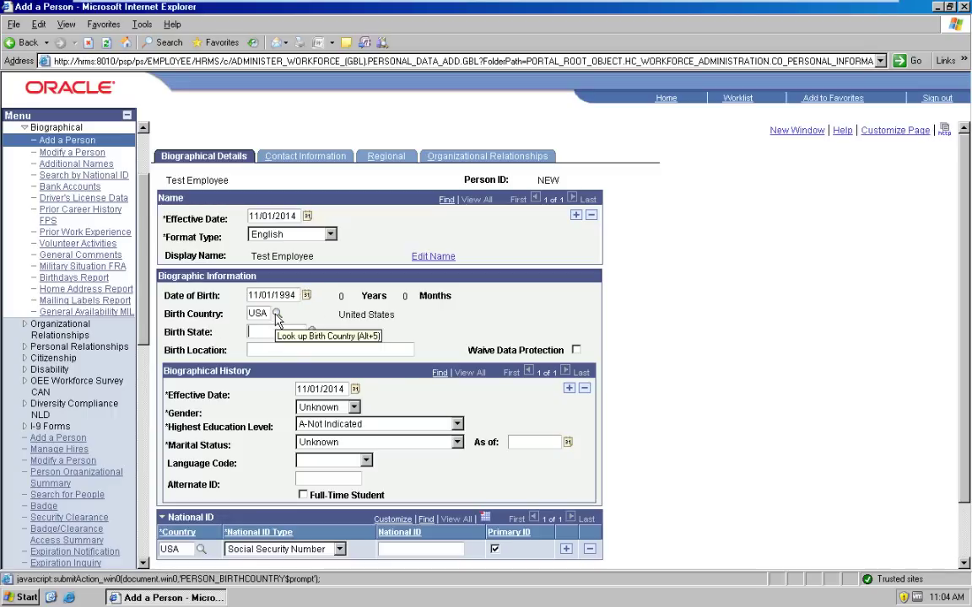
pyautogui.click(277, 319)
pyautogui.click(360, 192)
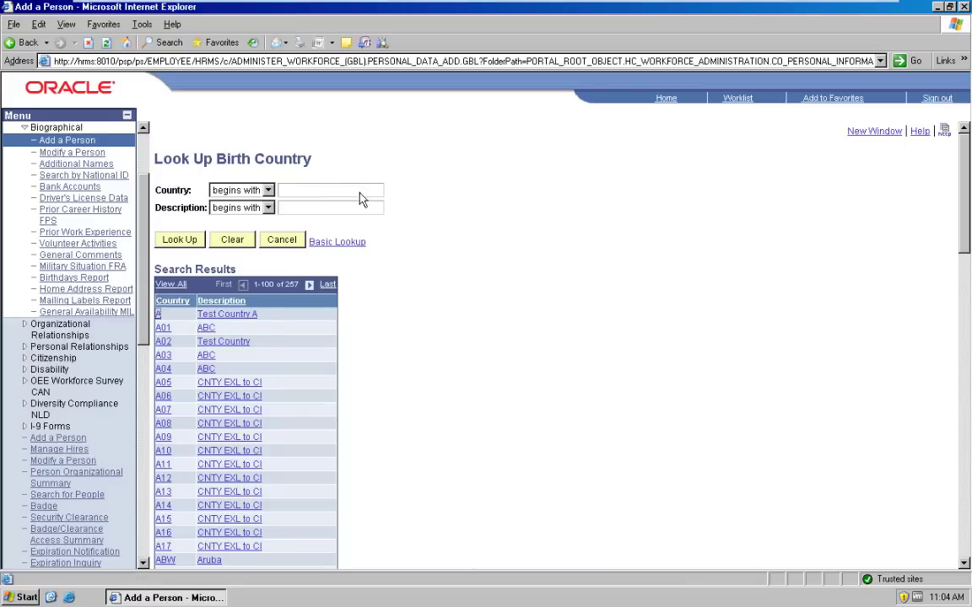
pyautogui.write('GB')
pyautogui.click(179, 240)
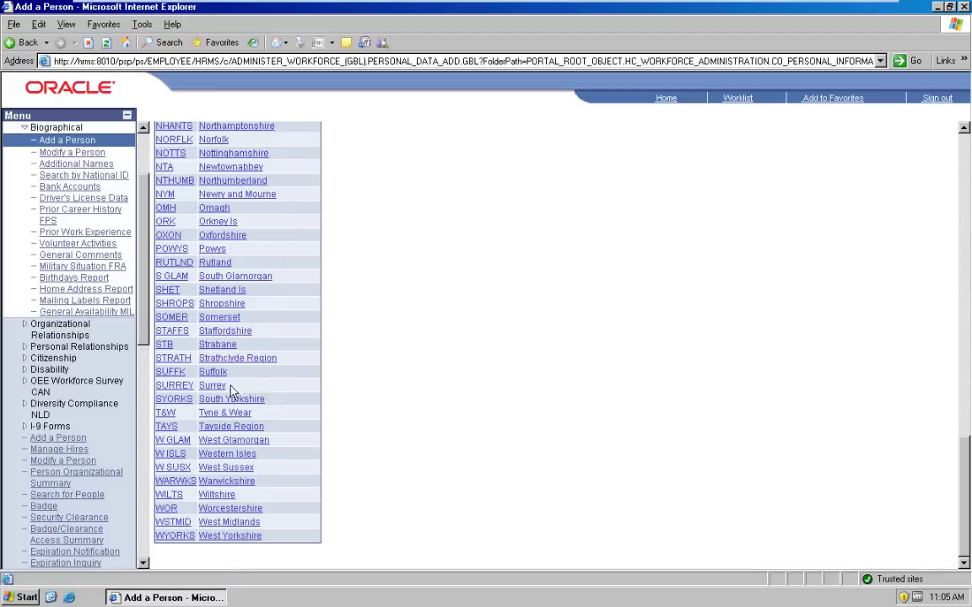
pyautogui.click(212, 387)
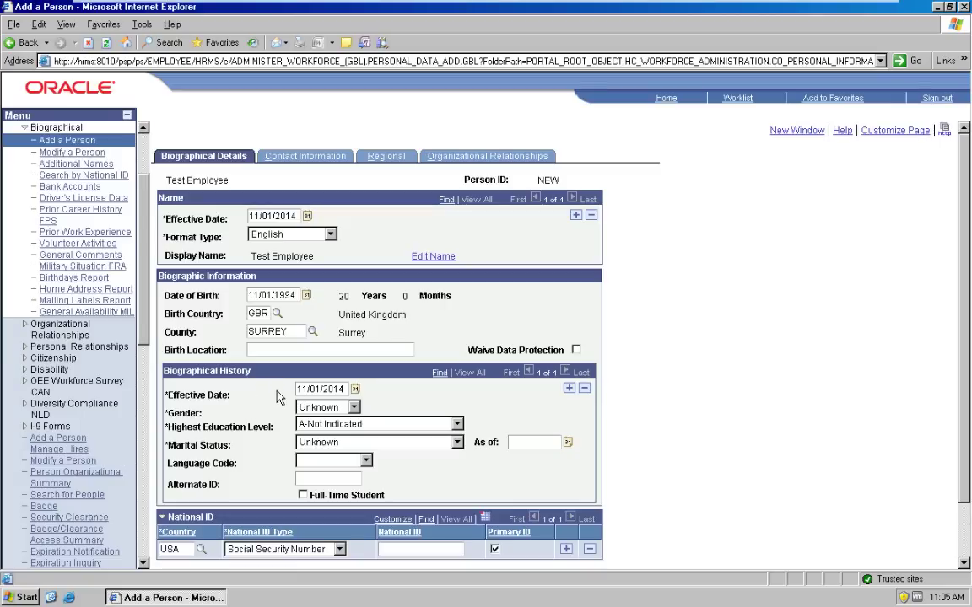
# Step: Record gender Male, education level E-Technical School and marital status Single
pyautogui.click(328, 408)
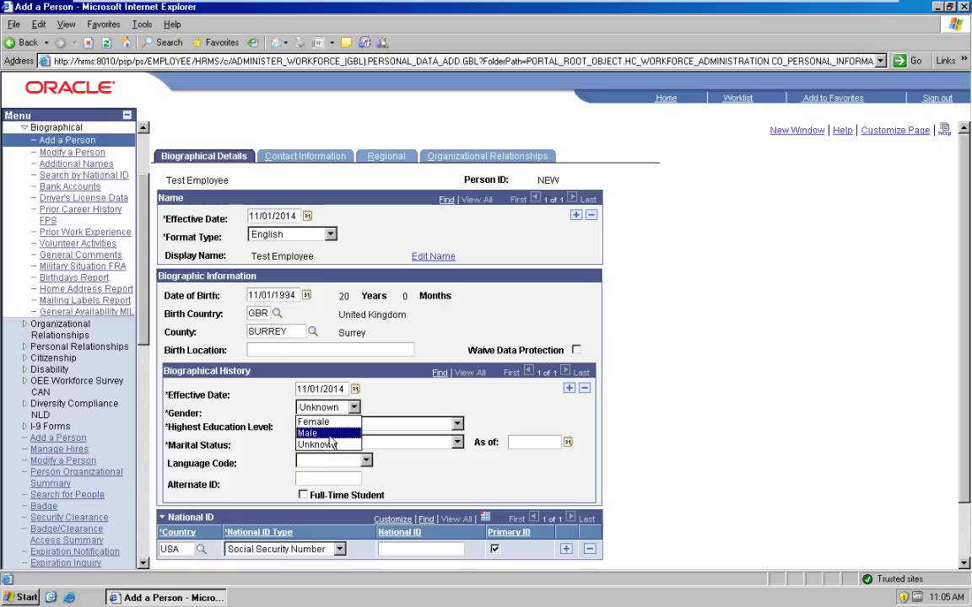
pyautogui.click(330, 435)
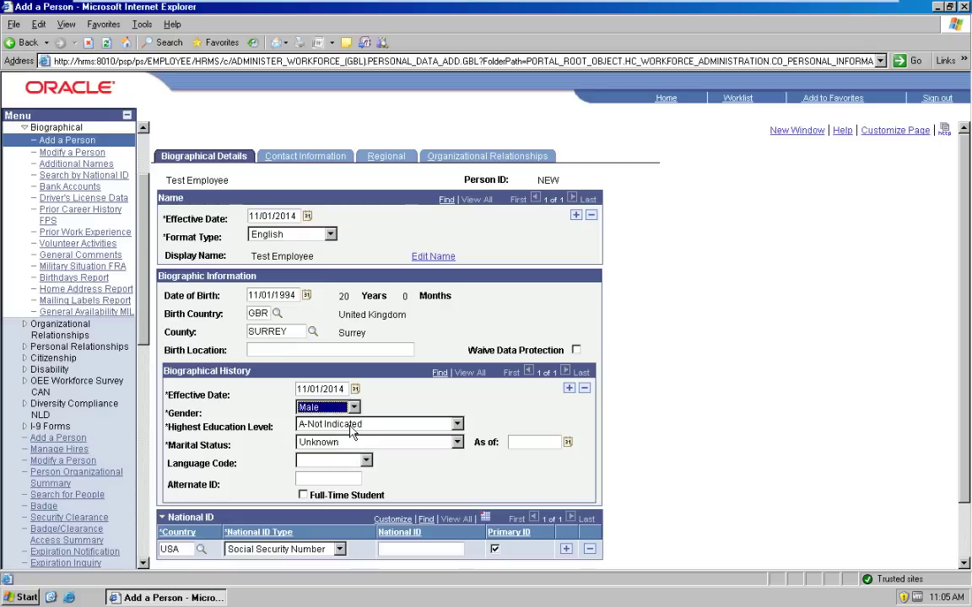
pyautogui.click(351, 425)
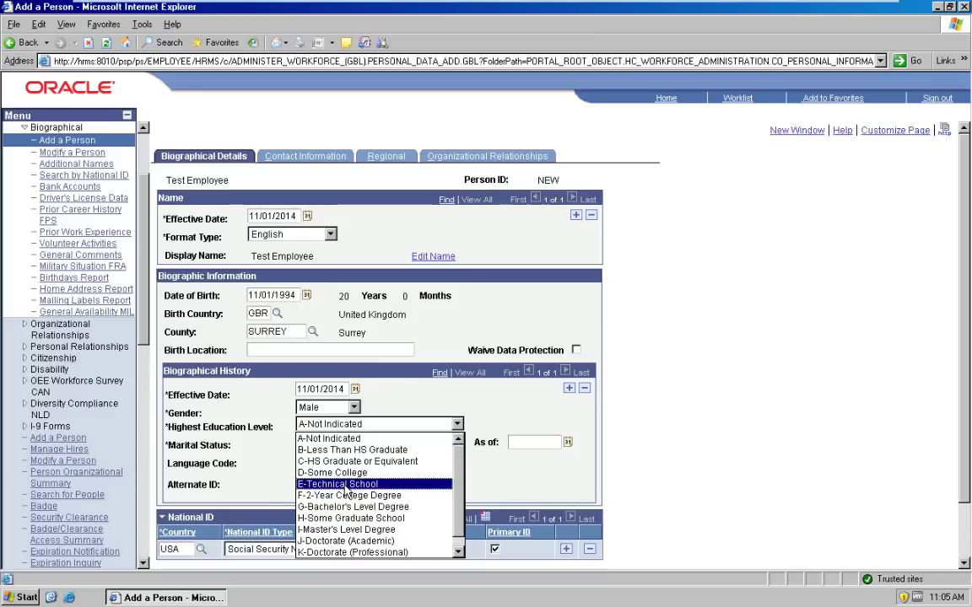
pyautogui.click(345, 485)
pyautogui.click(327, 444)
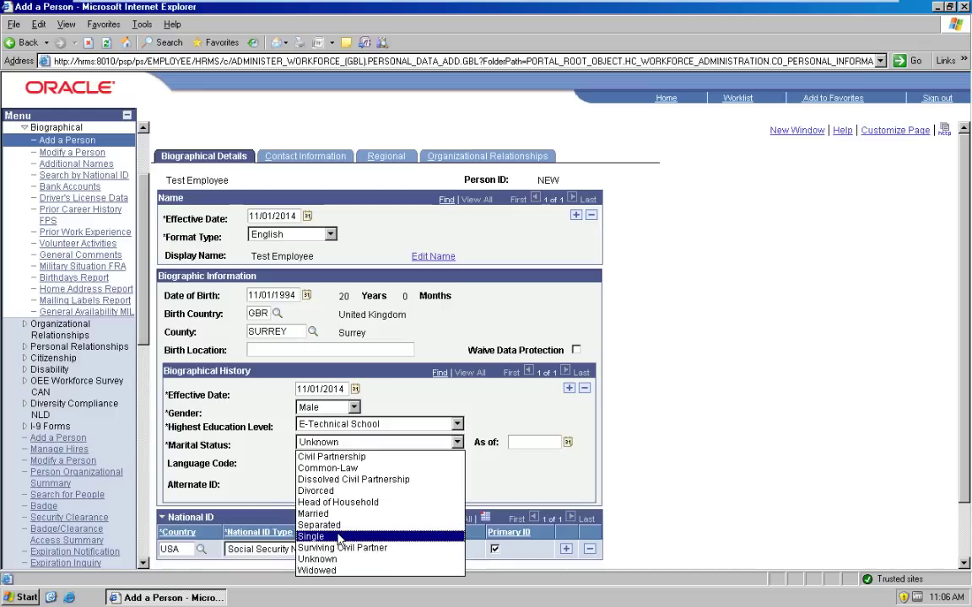
pyautogui.click(312, 536)
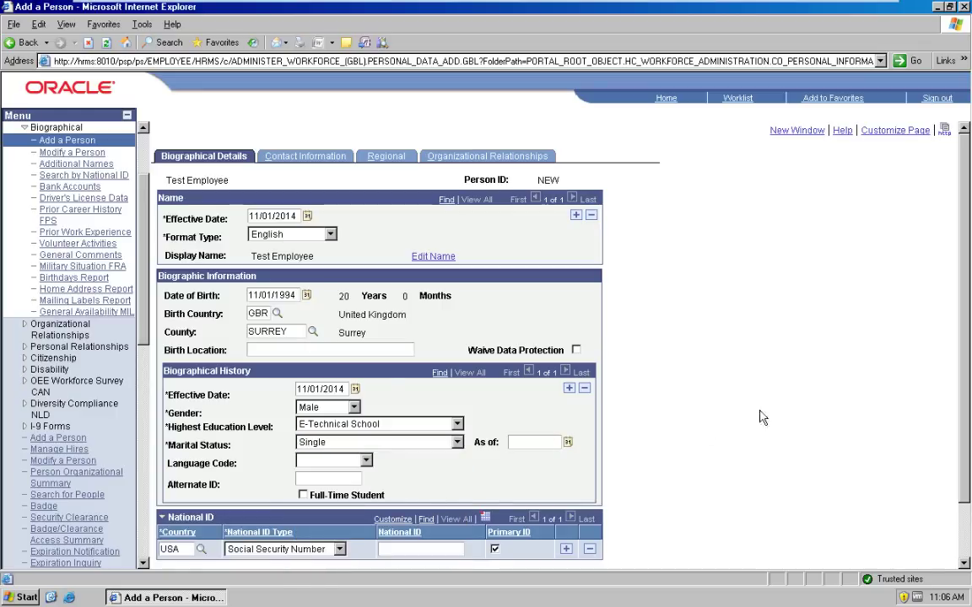
# Step: Move on to the person's Contact Information page
pyautogui.scroll(-3, 869, 295)
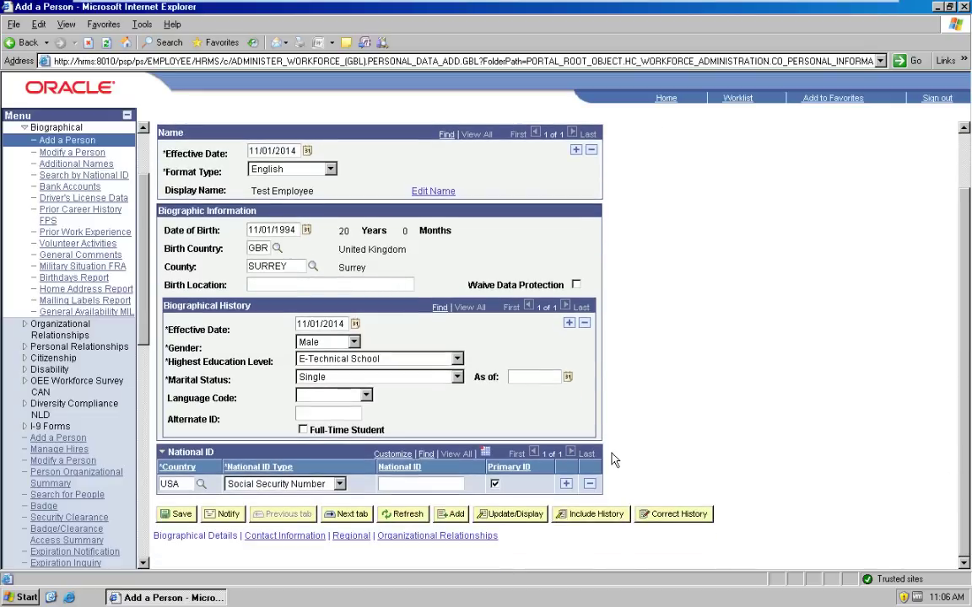
pyautogui.click(200, 485)
pyautogui.scroll(2, 961, 217)
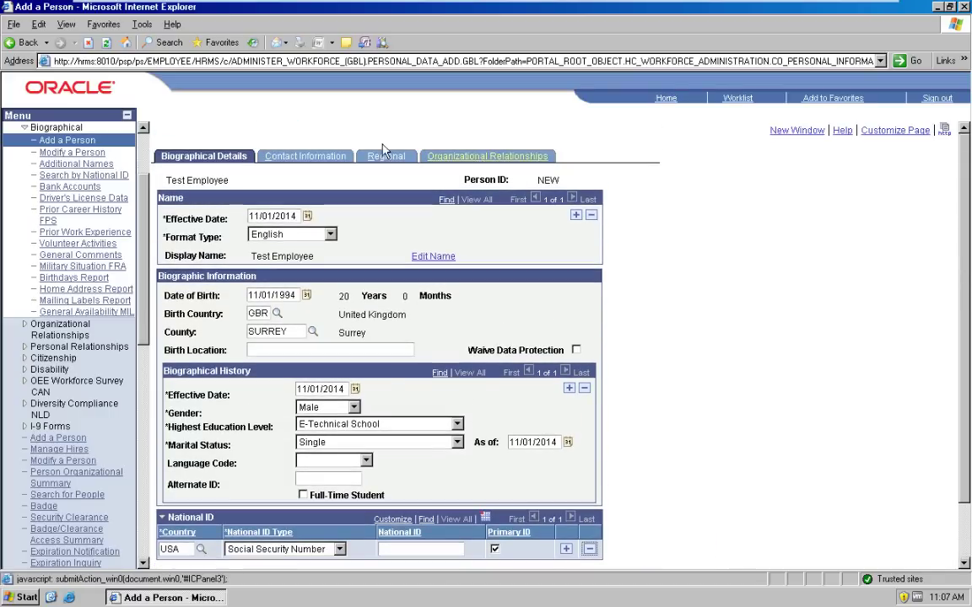
pyautogui.click(300, 160)
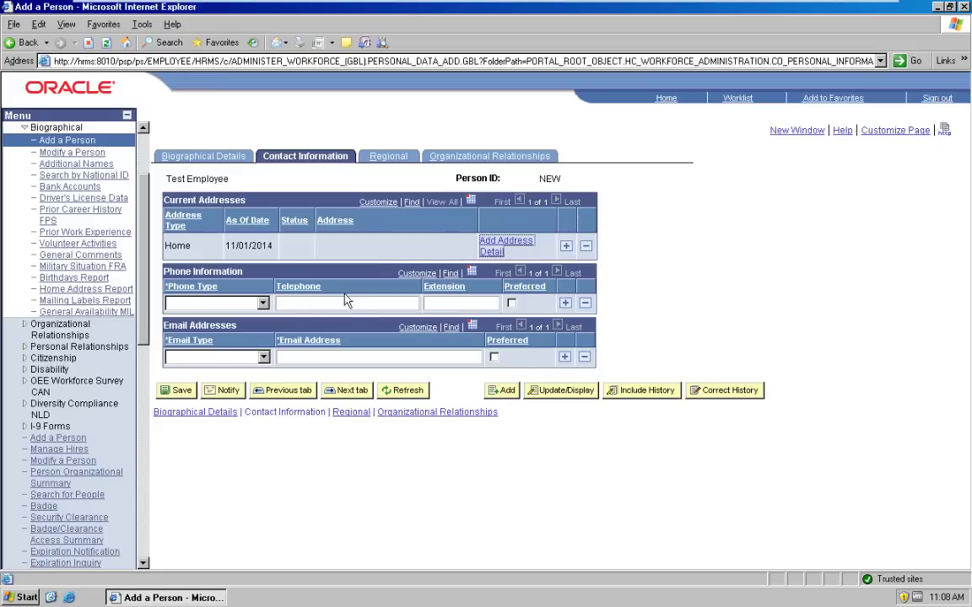
# Step: Add the Home address with country GBR and county Surrey, confirming it in the address history
pyautogui.click(506, 245)
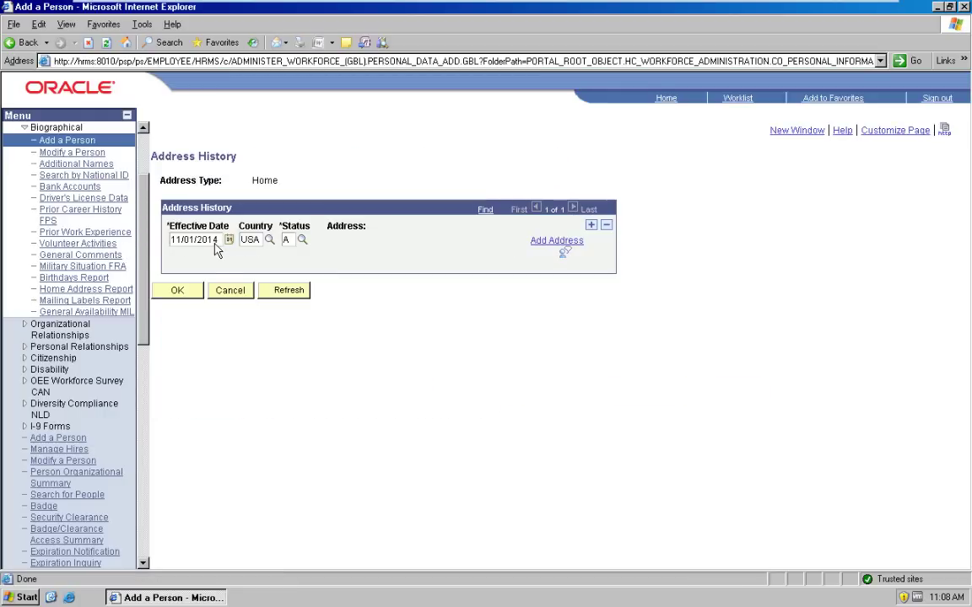
pyautogui.doubleClick(254, 240)
pyautogui.write('GBR')
pyautogui.press('Tab')
pyautogui.click(556, 241)
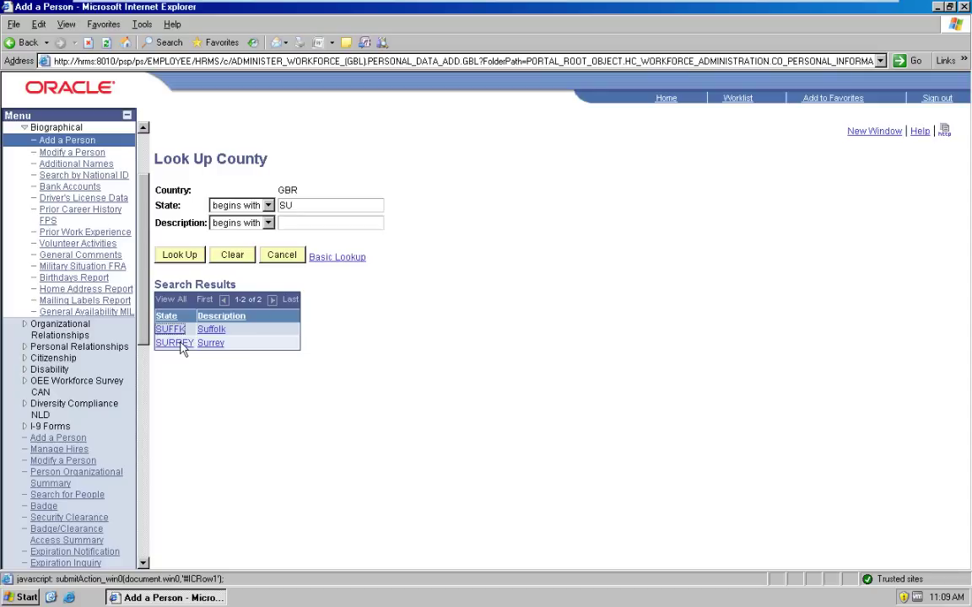
pyautogui.click(181, 348)
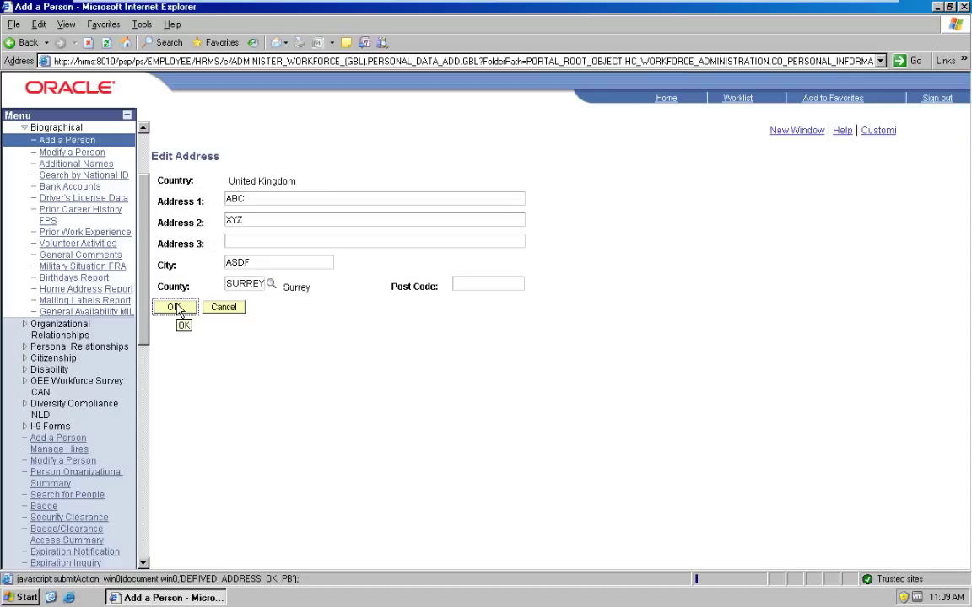
pyautogui.press('Return')
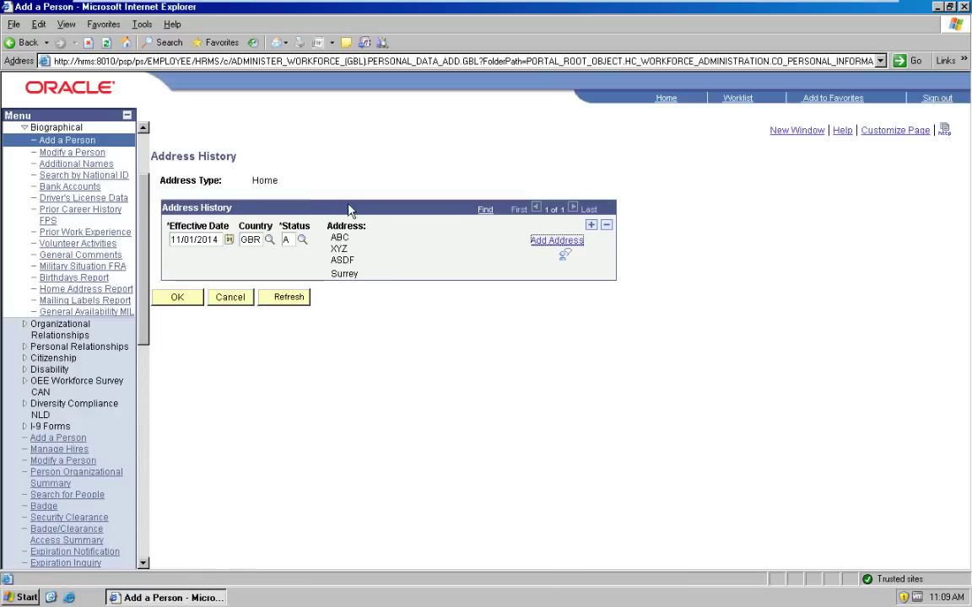
pyautogui.click(177, 301)
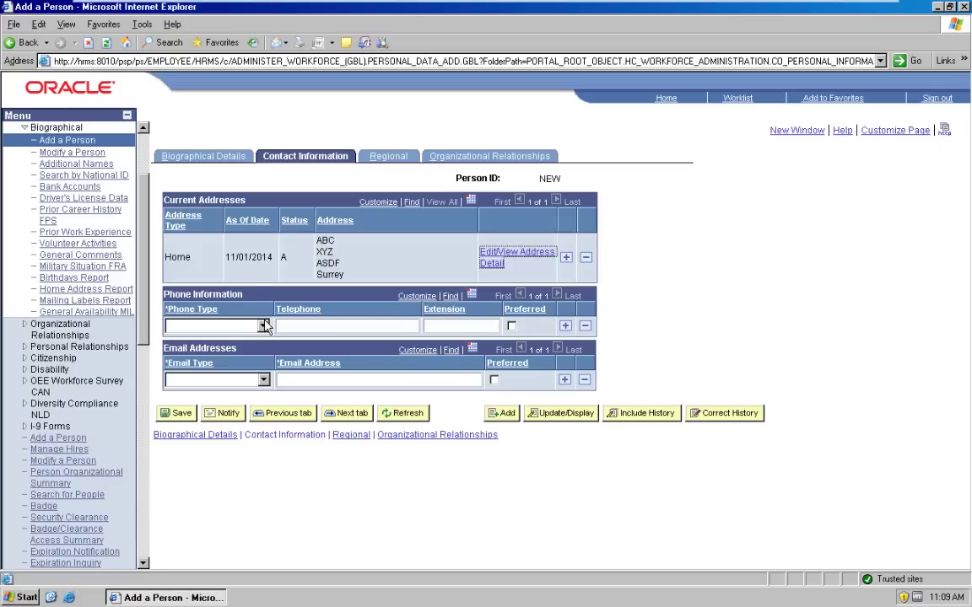
# Step: Check the phone type options without choosing one, then go to the Regional page
pyautogui.click(263, 326)
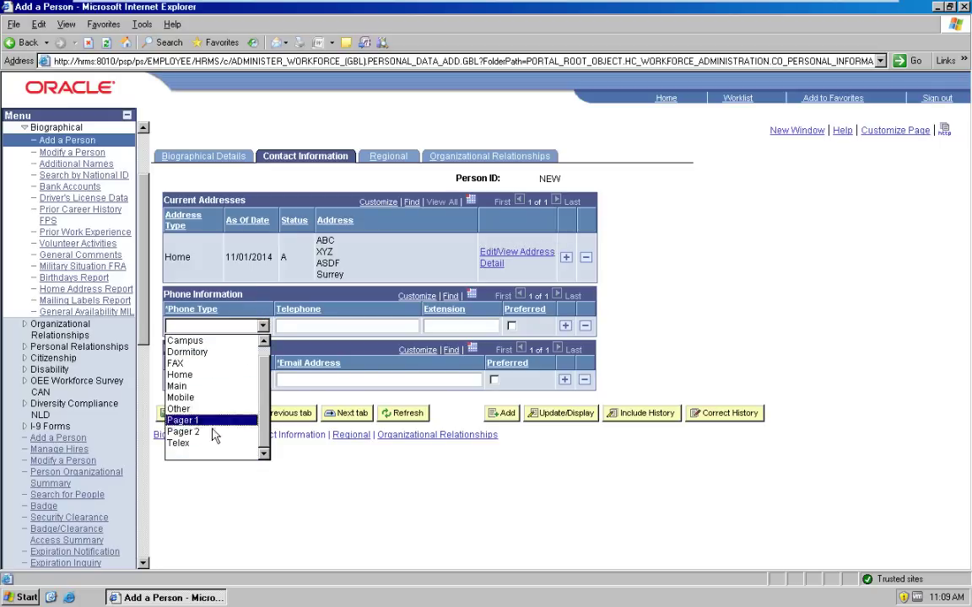
pyautogui.click(327, 466)
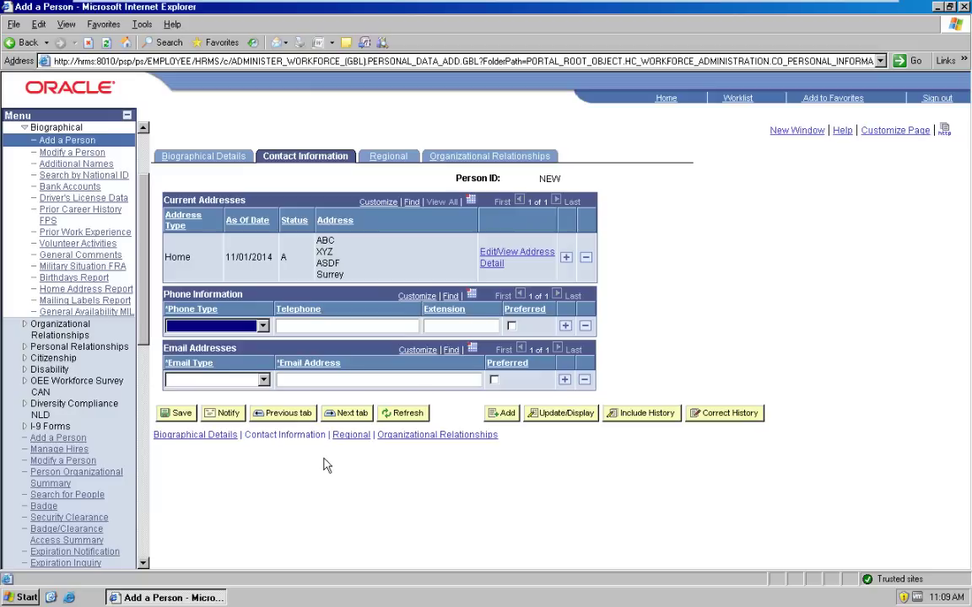
pyautogui.click(388, 159)
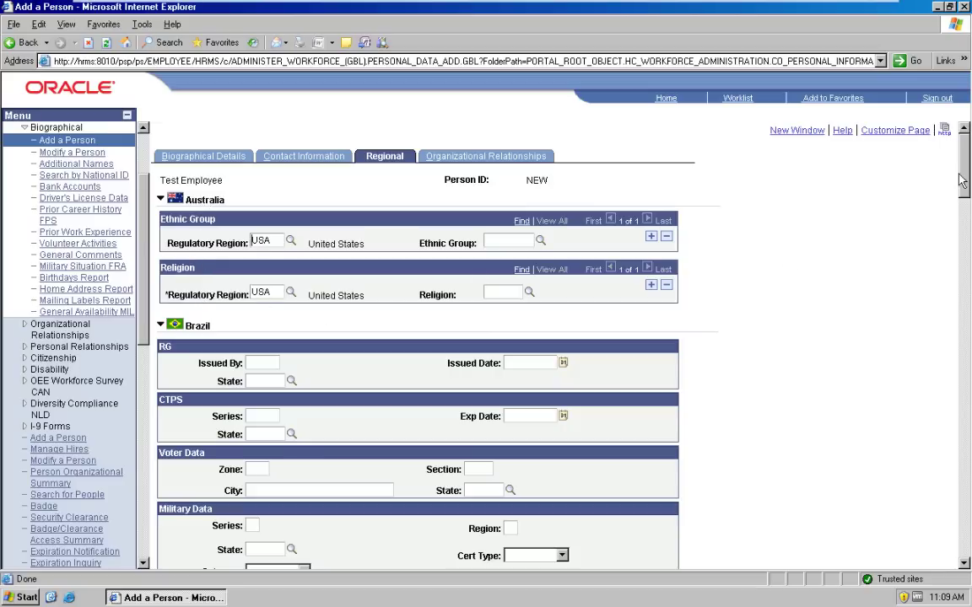
# Step: Set the United Kingdom ethnic group to White and community background to Undetermined/Other
pyautogui.moveTo(964, 188); pyautogui.dragTo(968, 377)
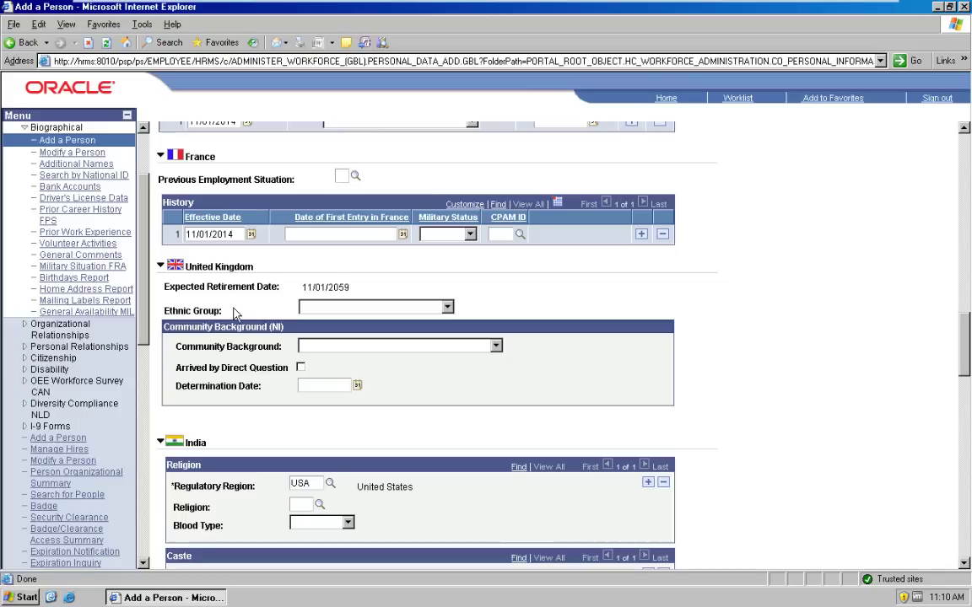
pyautogui.click(336, 313)
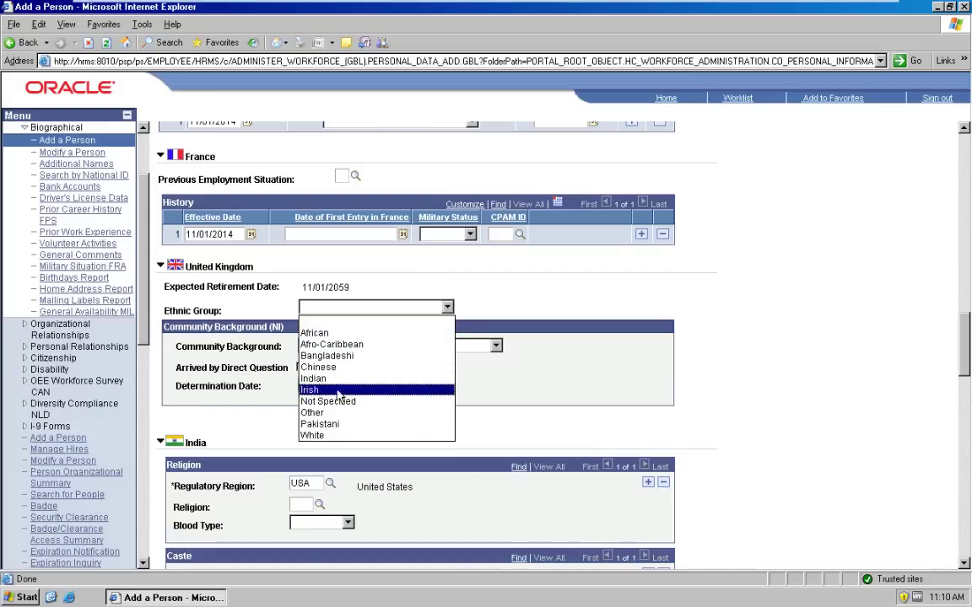
pyautogui.click(341, 434)
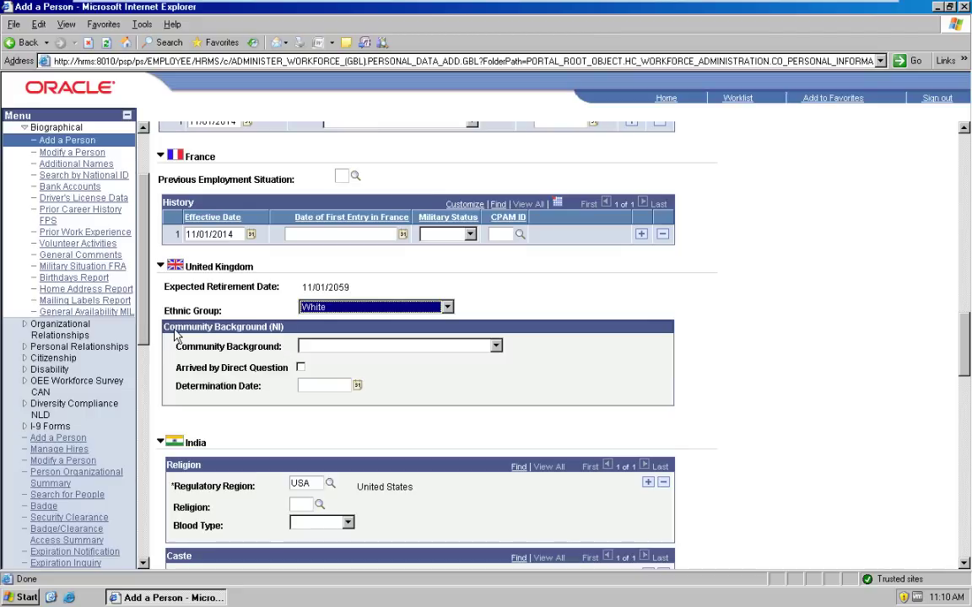
pyautogui.click(320, 346)
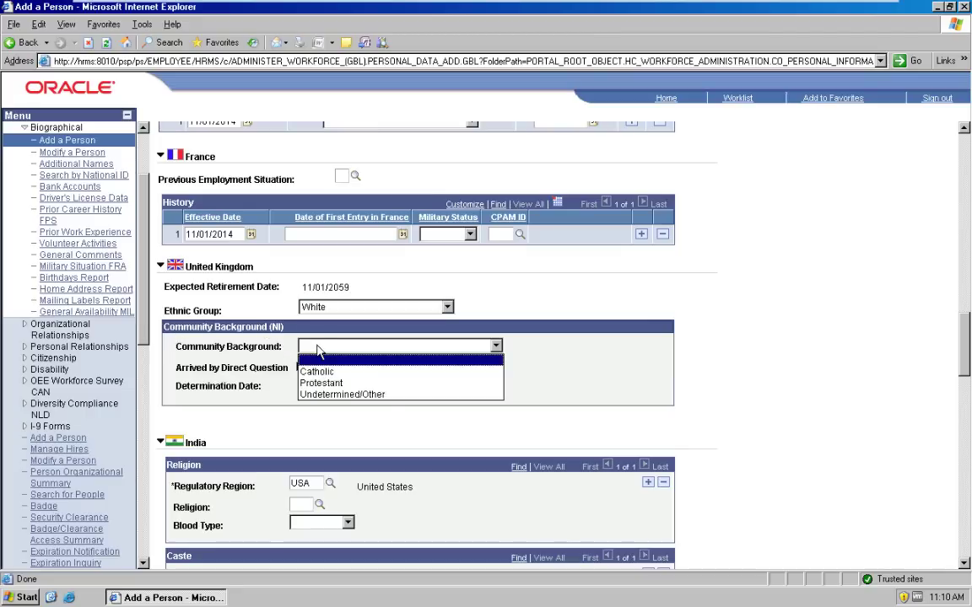
pyautogui.click(346, 394)
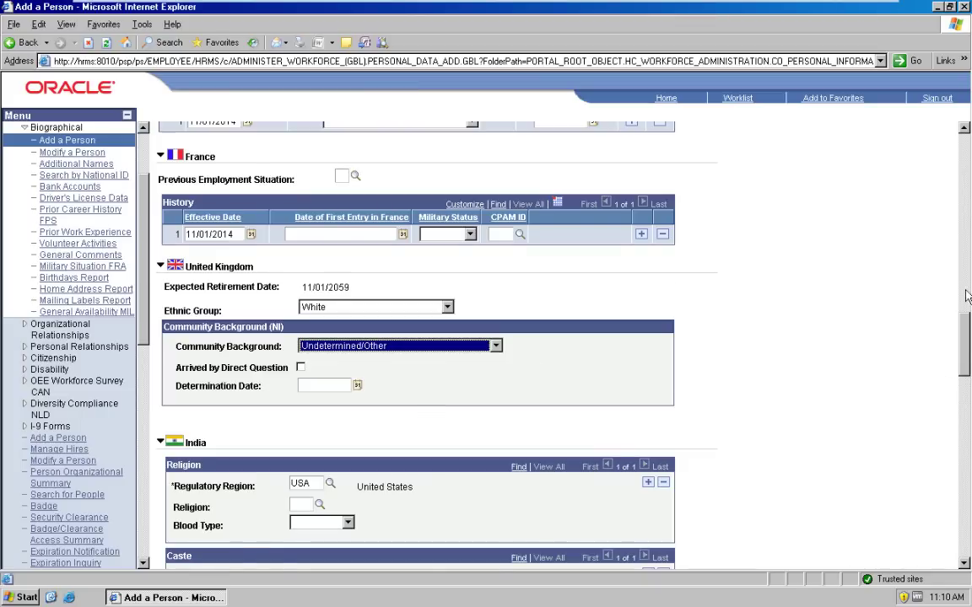
pyautogui.moveTo(967, 372); pyautogui.dragTo(968, 160)
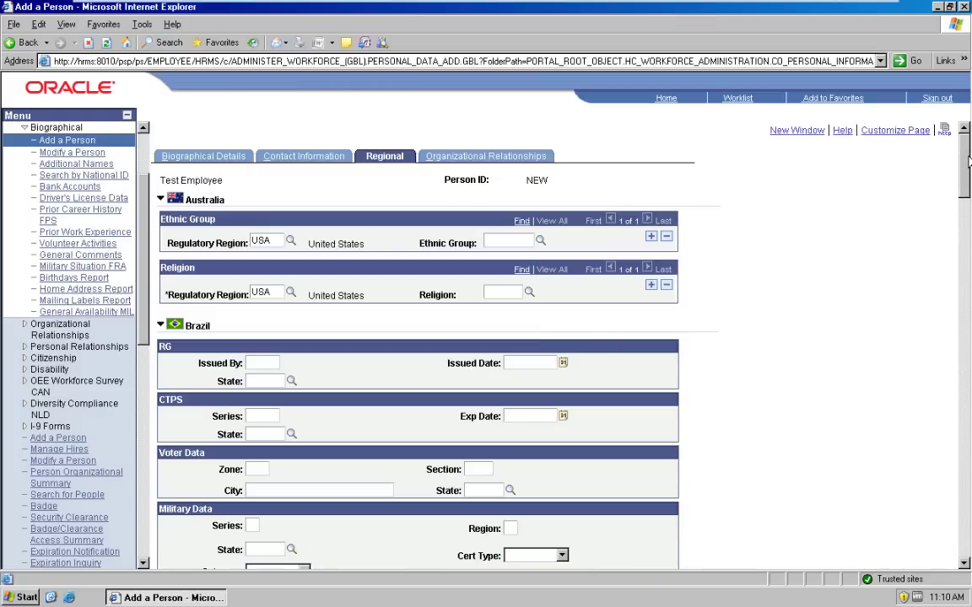
pyautogui.doubleClick(538, 180)
pyautogui.moveTo(967, 150); pyautogui.dragTo(967, 506)
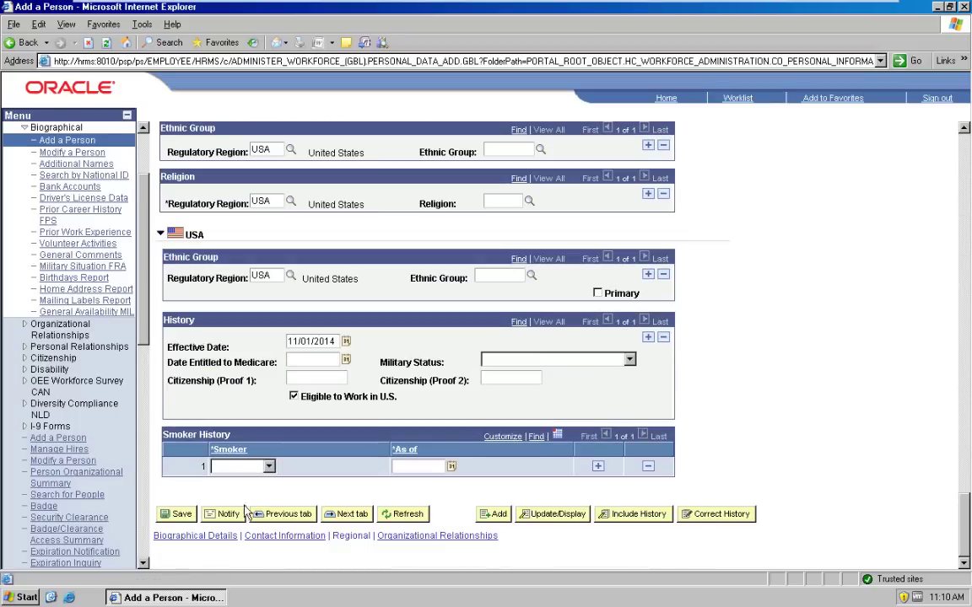
# Step: Try saving the person, dismiss the missing-relationship alert, and go to Organizational Relationships
pyautogui.click(178, 513)
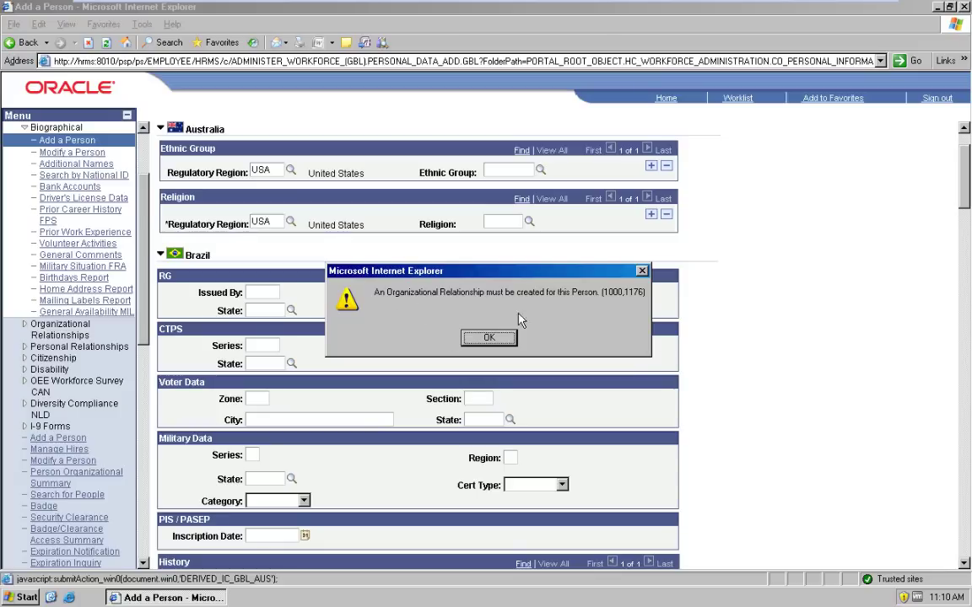
pyautogui.click(494, 339)
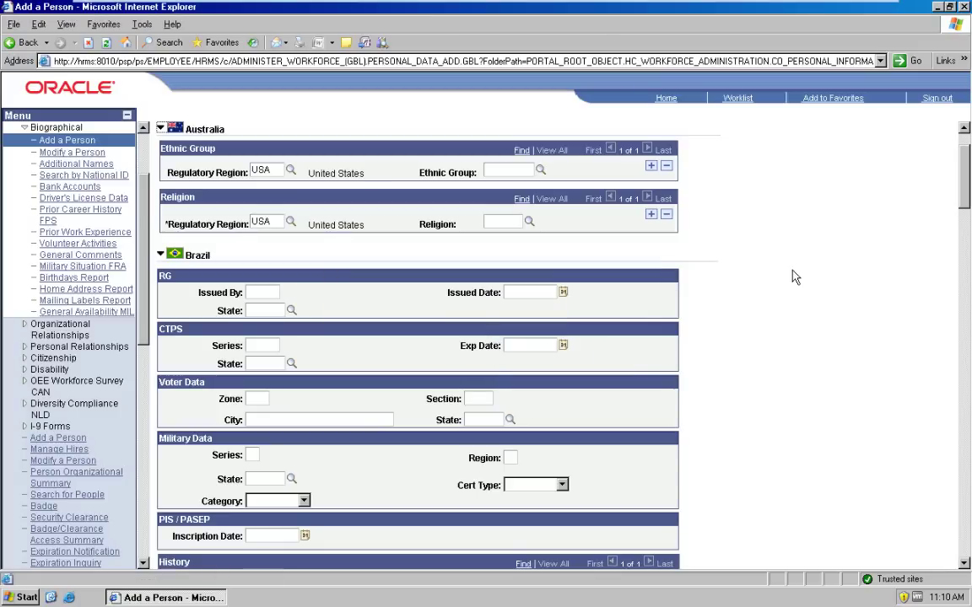
pyautogui.scroll(2, 871, 185)
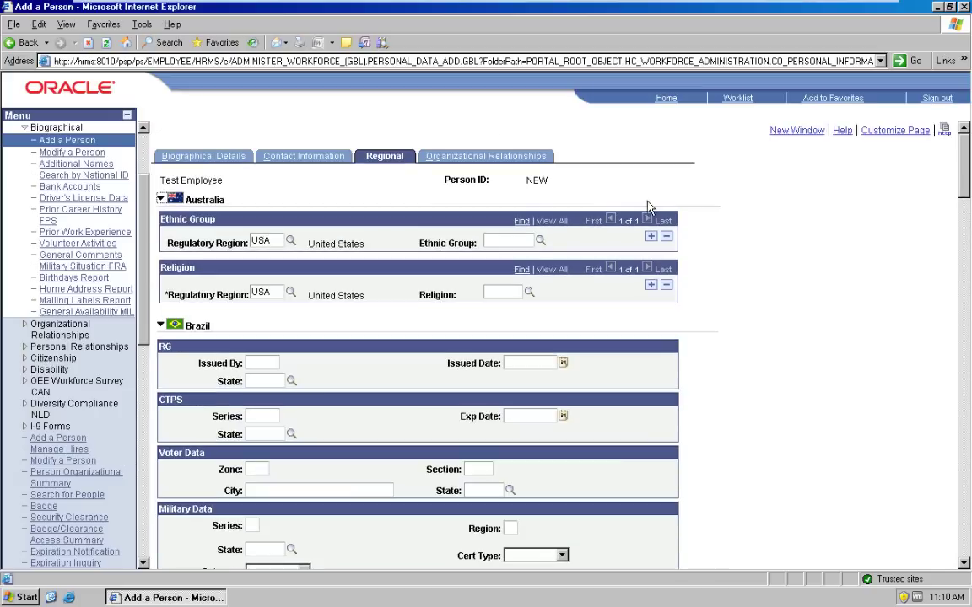
pyautogui.click(486, 160)
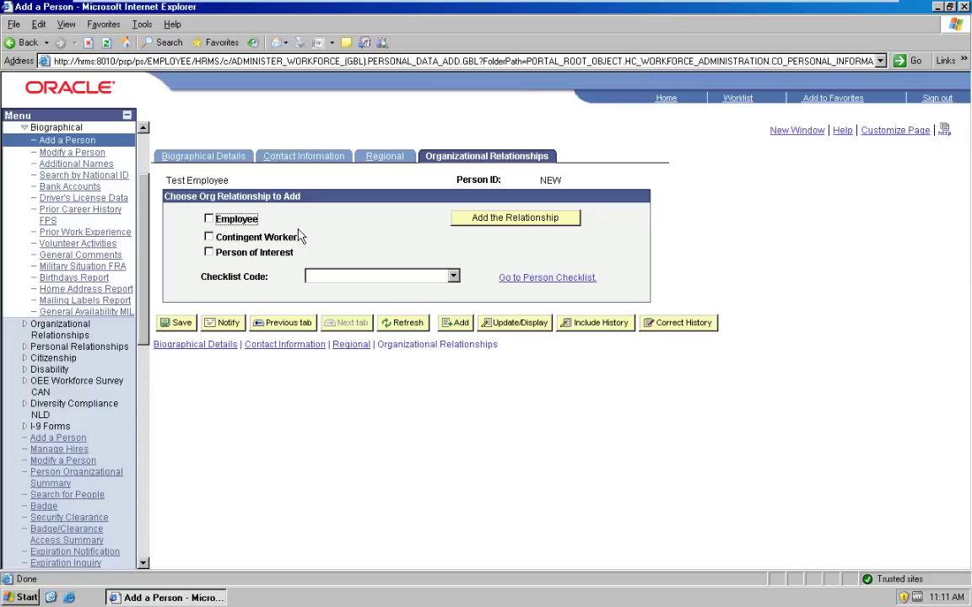
# Step: Tick Employee and save past the relationship and Social Security Number warnings, getting Person ID 0043
pyautogui.click(208, 218)
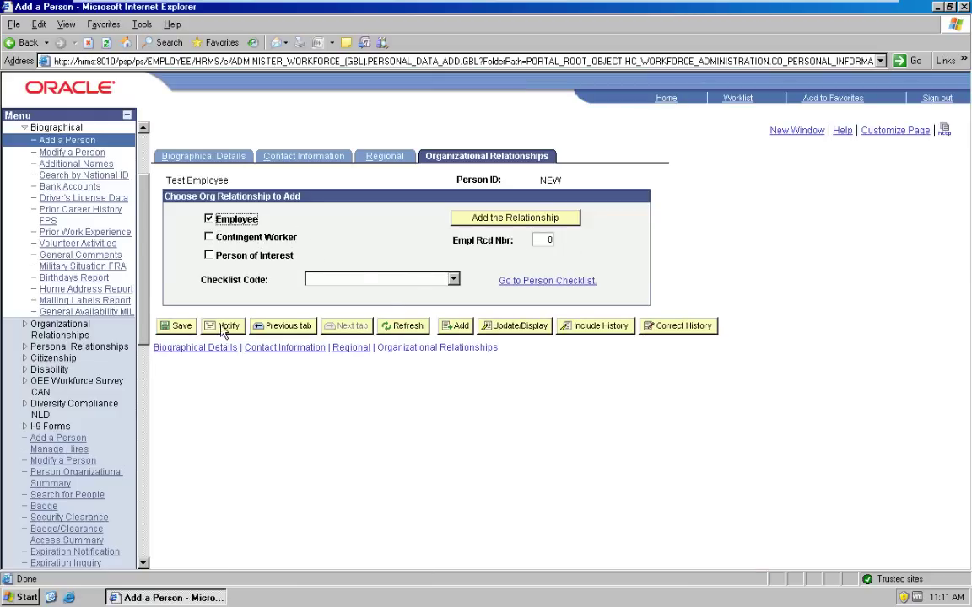
pyautogui.click(185, 328)
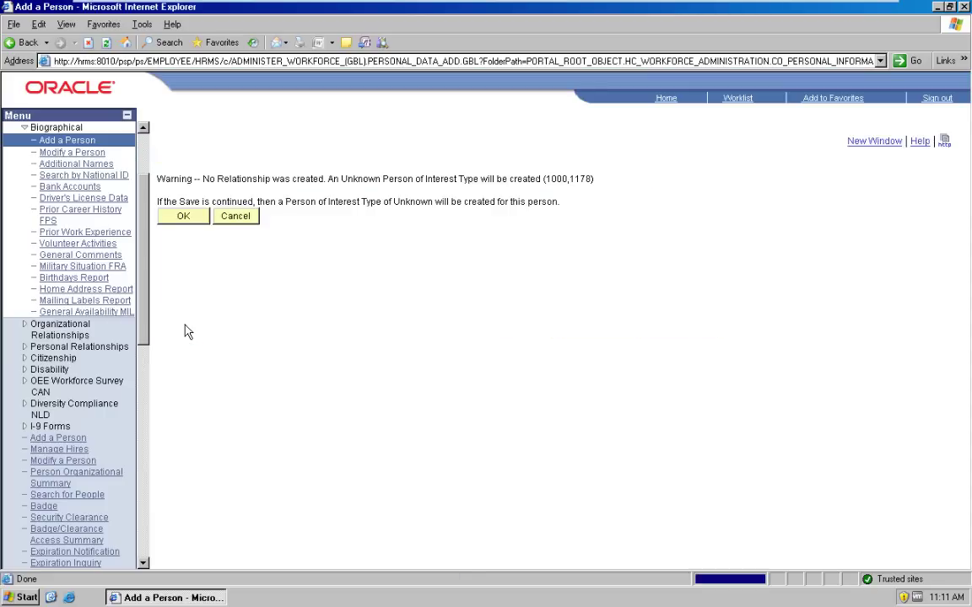
pyautogui.click(185, 217)
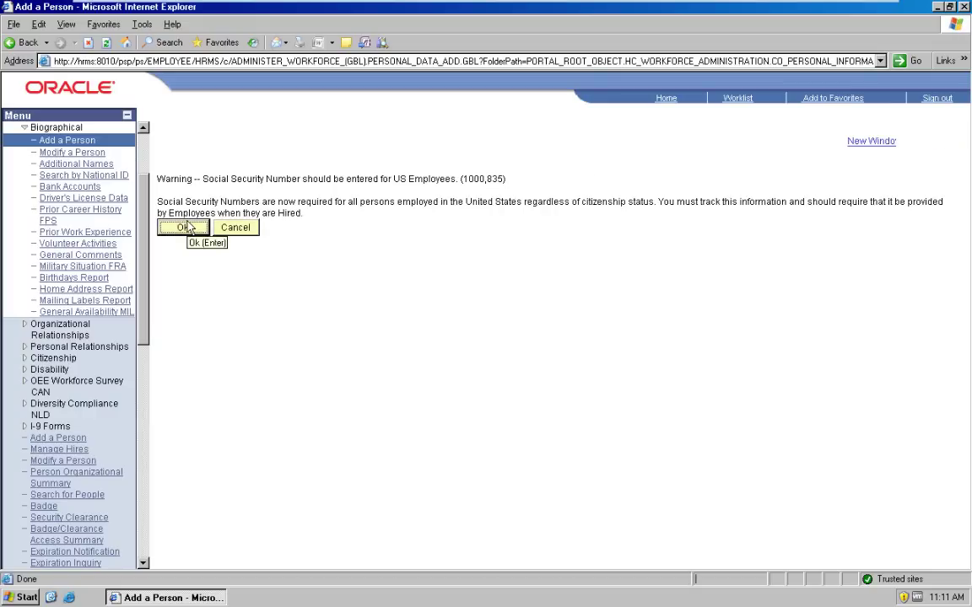
pyautogui.click(185, 228)
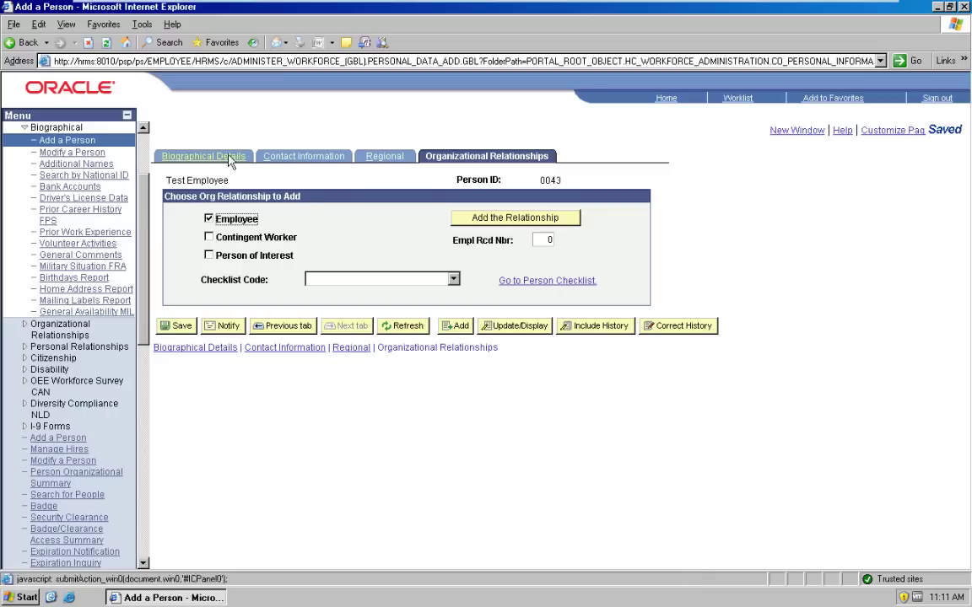
pyautogui.doubleClick(544, 182)
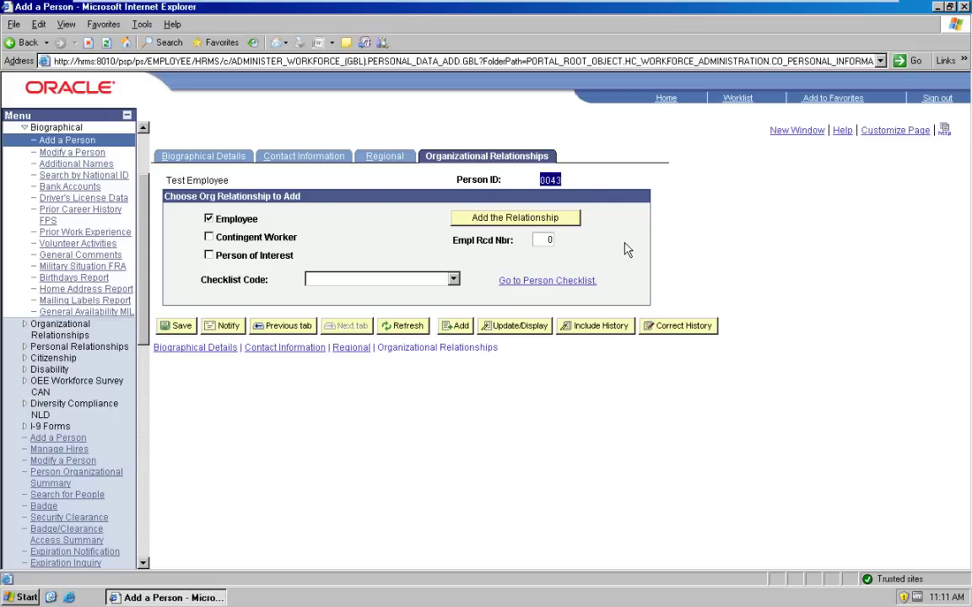
# Step: Add the employee relationship and set the Hire reason to New Position
pyautogui.click(487, 223)
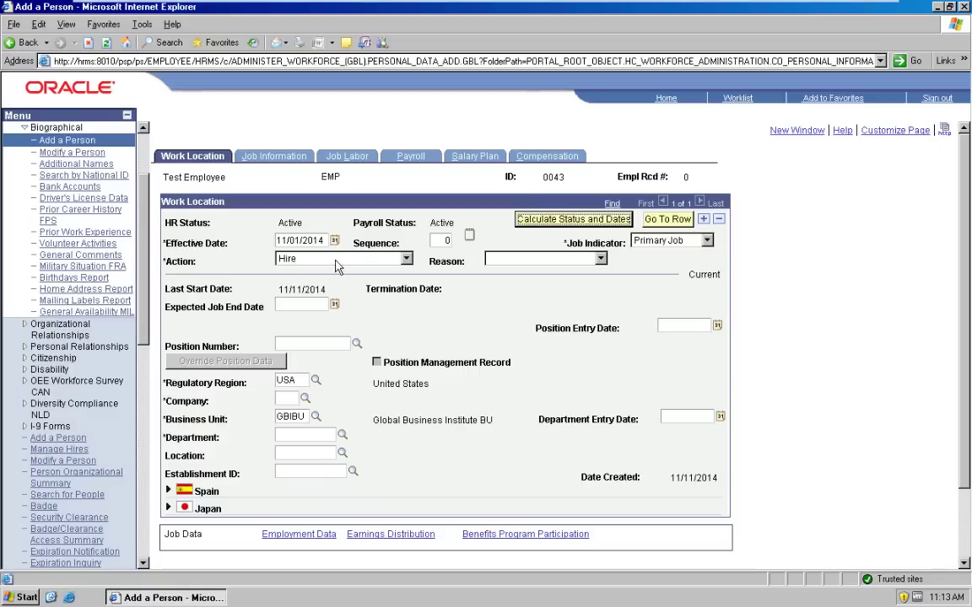
pyautogui.click(600, 259)
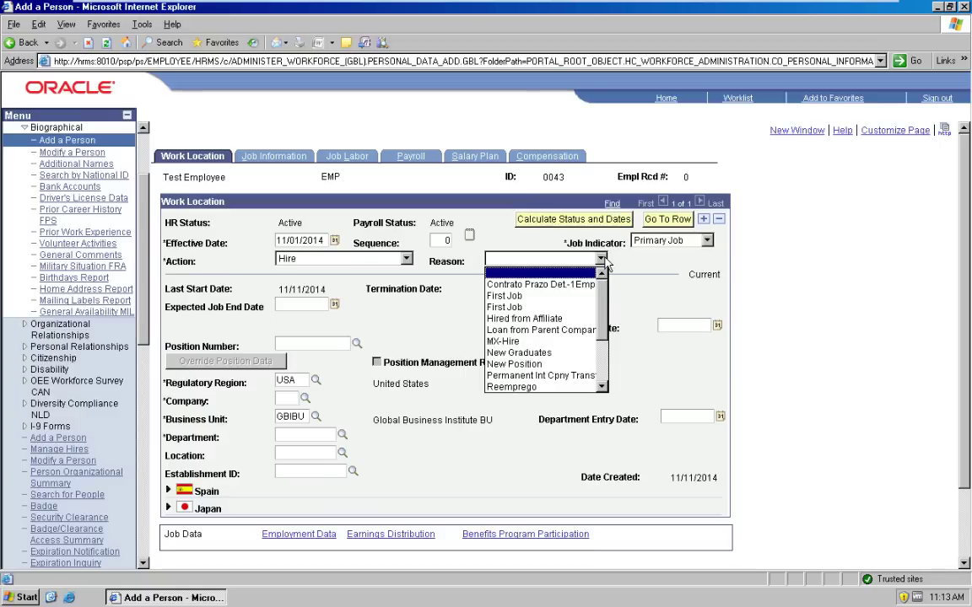
pyautogui.click(534, 372)
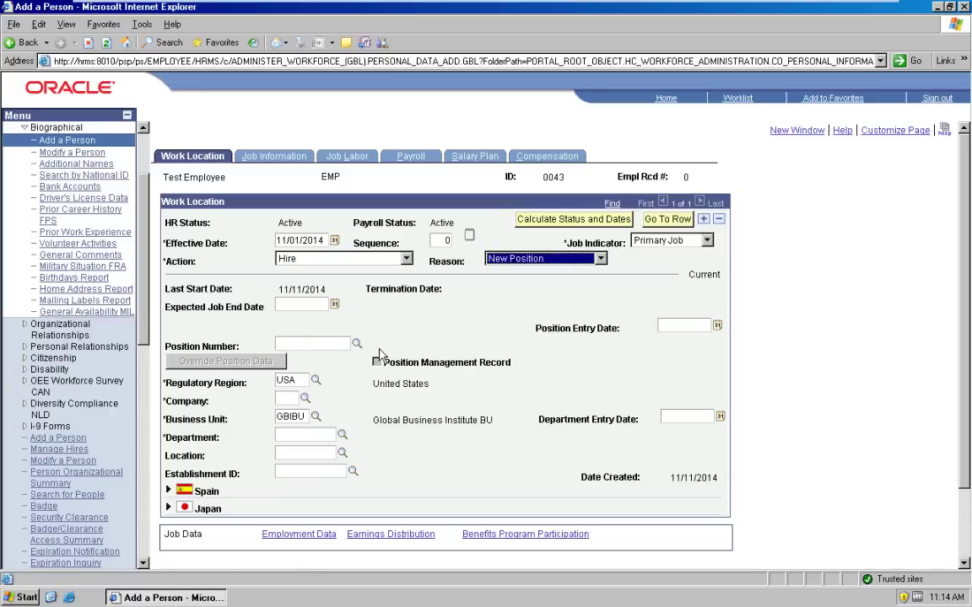
pyautogui.moveTo(966, 211); pyautogui.dragTo(966, 243)
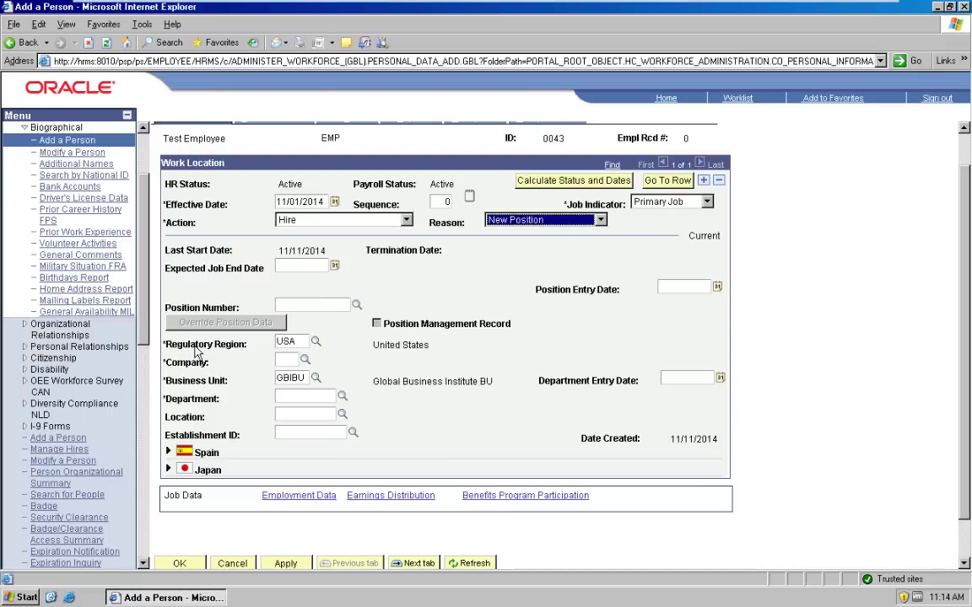
# Step: Set company GBI and department 10000 Human Resources on the Work Location page
pyautogui.click(286, 361)
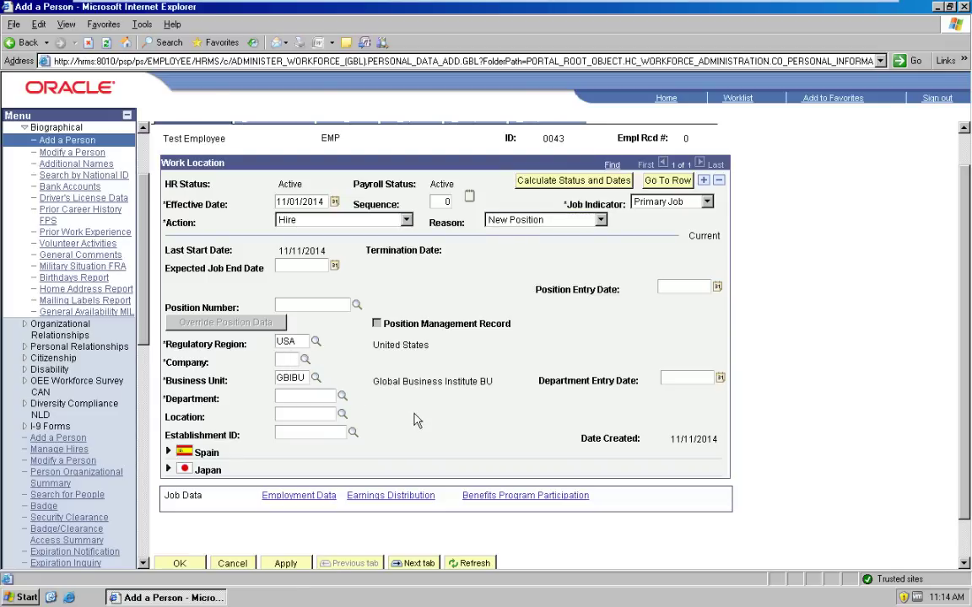
pyautogui.write('GB')
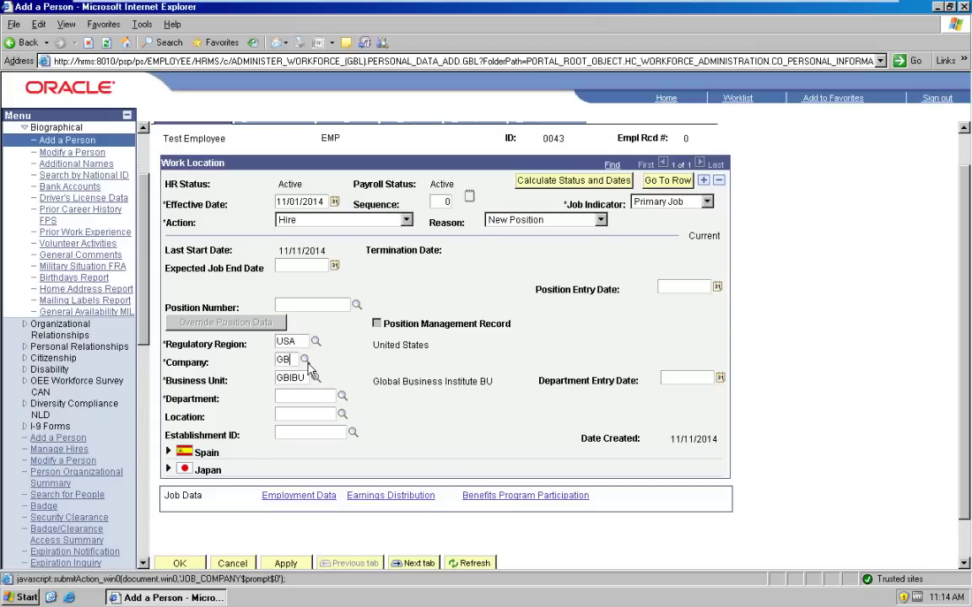
pyautogui.click(307, 363)
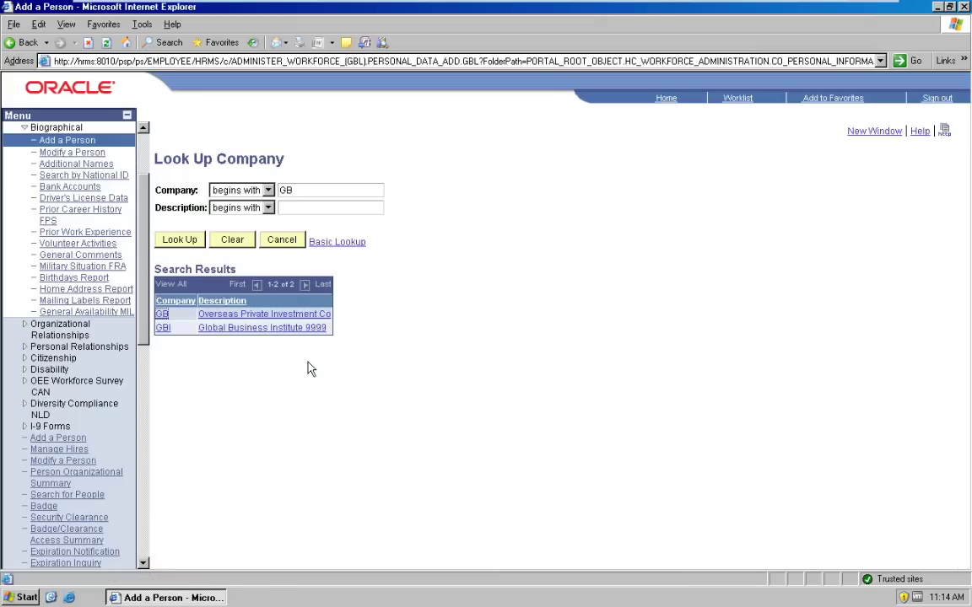
pyautogui.click(164, 329)
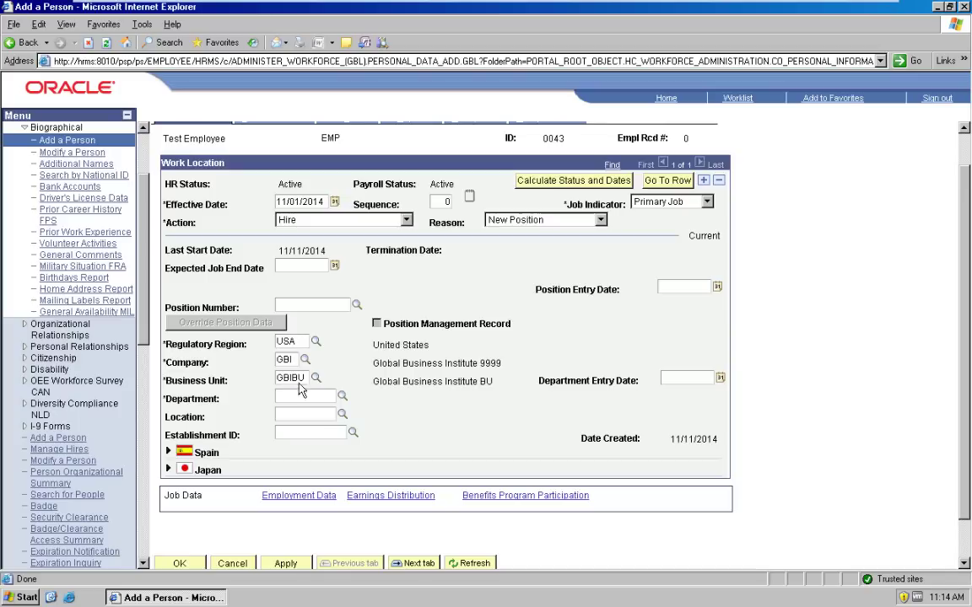
pyautogui.click(342, 396)
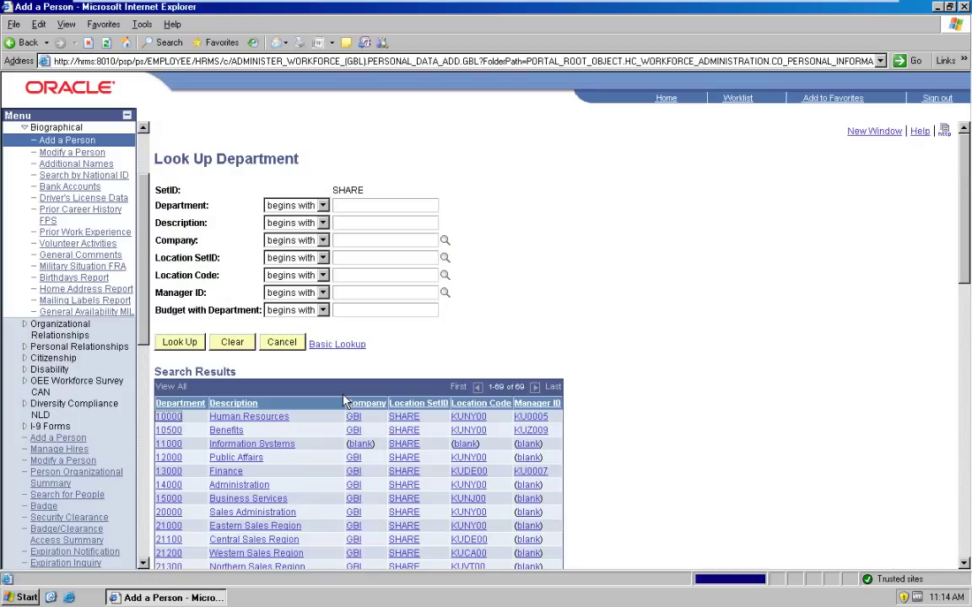
pyautogui.click(219, 417)
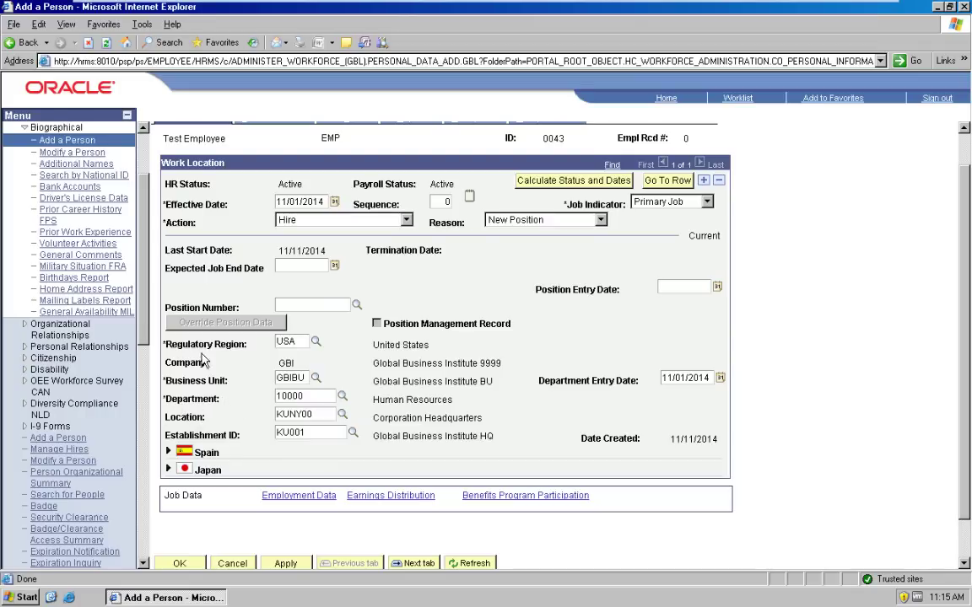
pyautogui.doubleClick(293, 366)
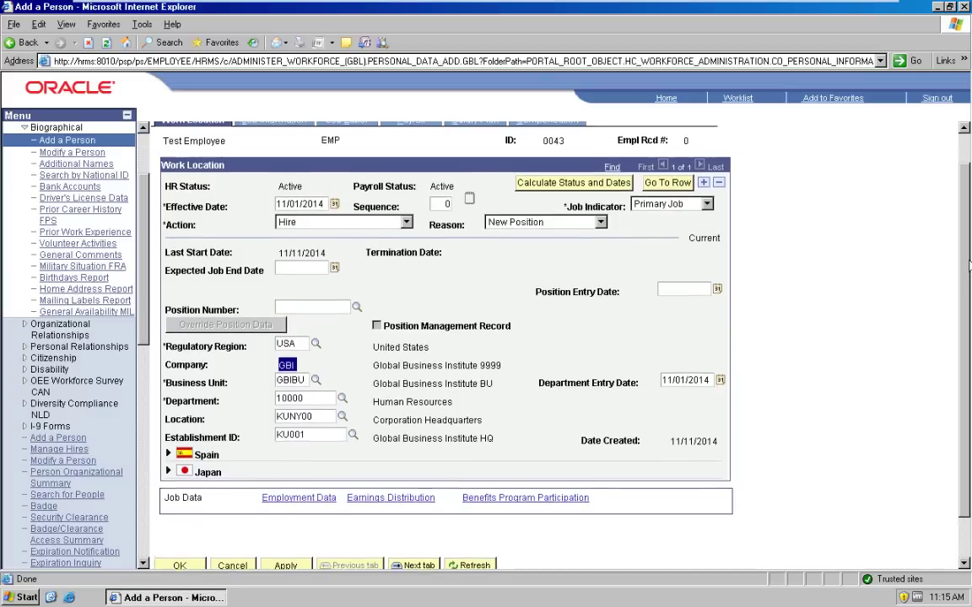
pyautogui.moveTo(968, 268); pyautogui.dragTo(968, 162)
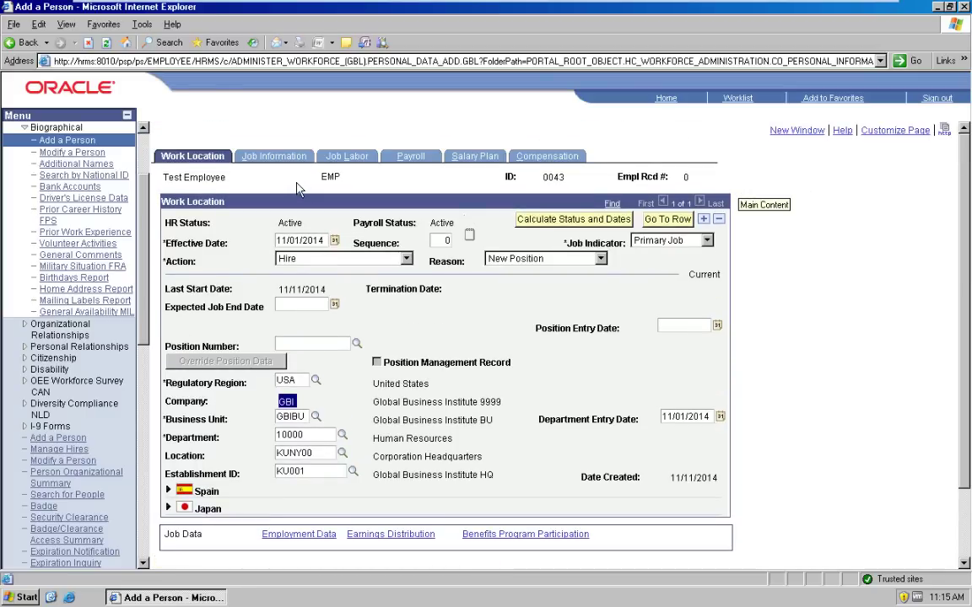
pyautogui.click(272, 157)
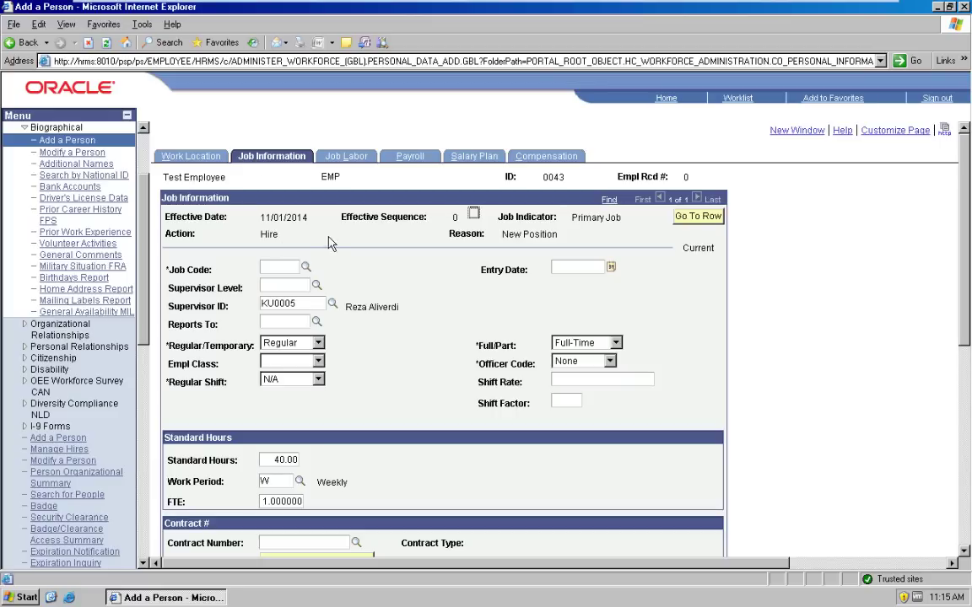
# Step: Look up and select job code 110000 Accountant for the new hire
pyautogui.click(284, 269)
pyautogui.click(305, 268)
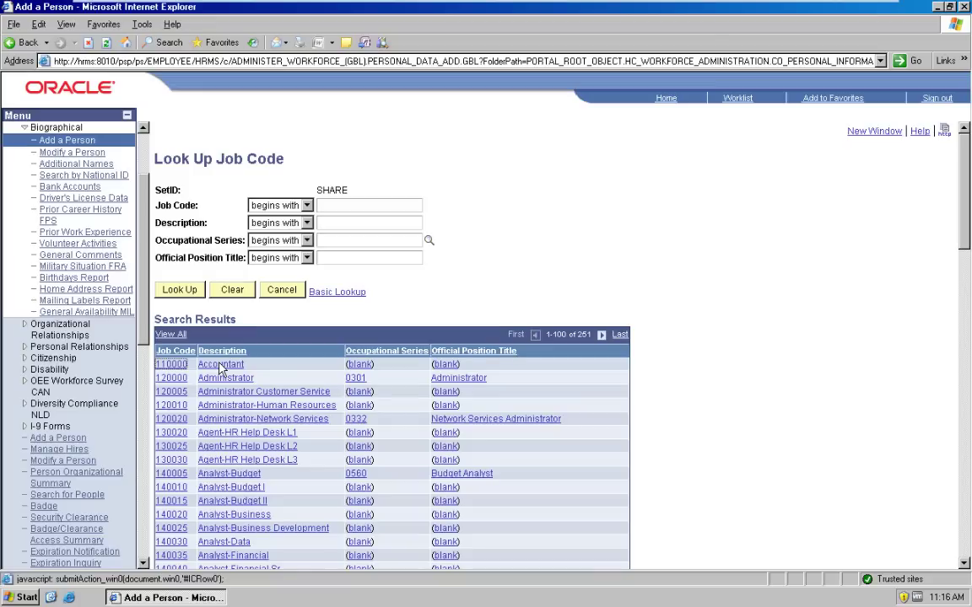
pyautogui.click(221, 367)
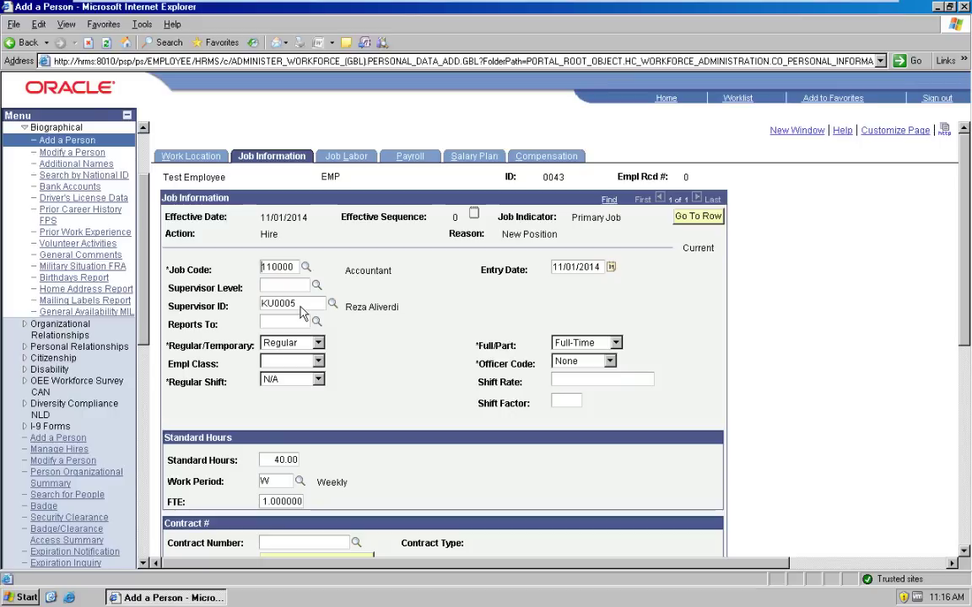
pyautogui.click(271, 320)
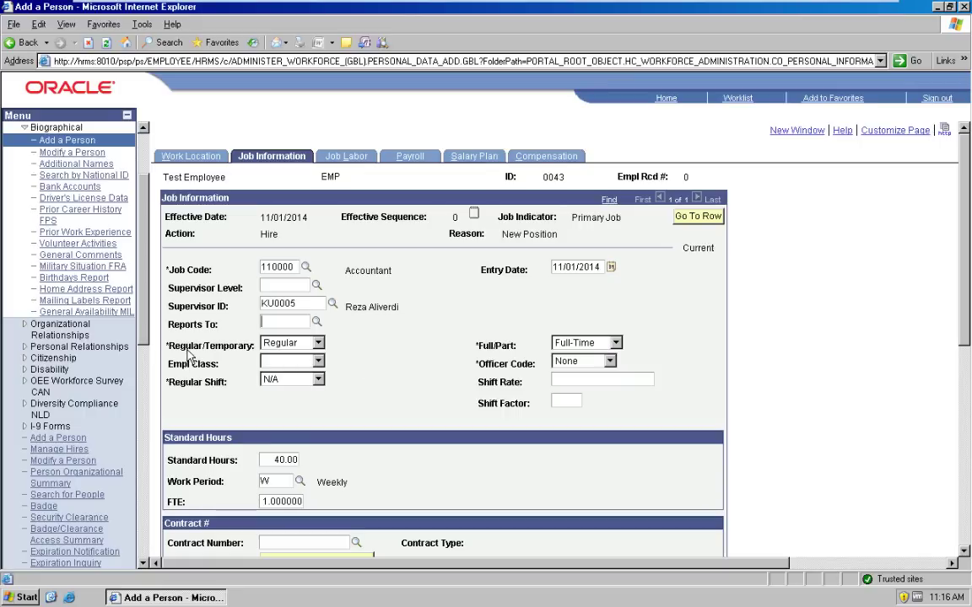
pyautogui.click(318, 362)
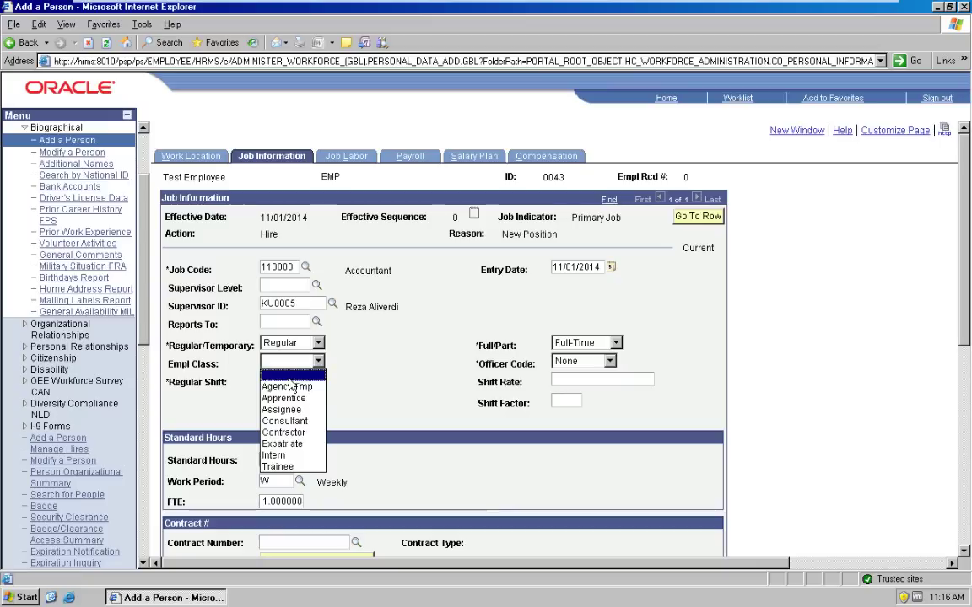
pyautogui.click(407, 380)
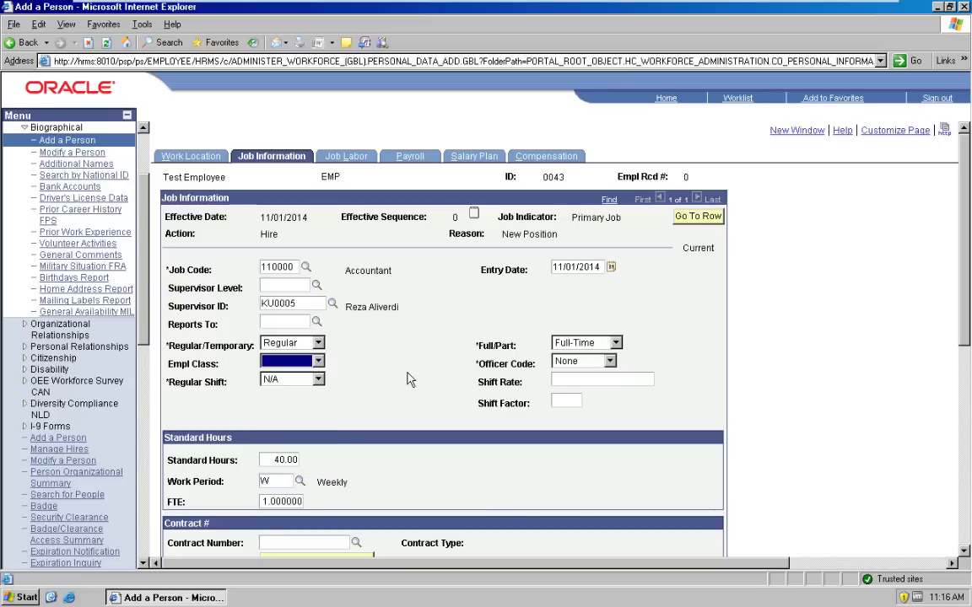
pyautogui.click(609, 362)
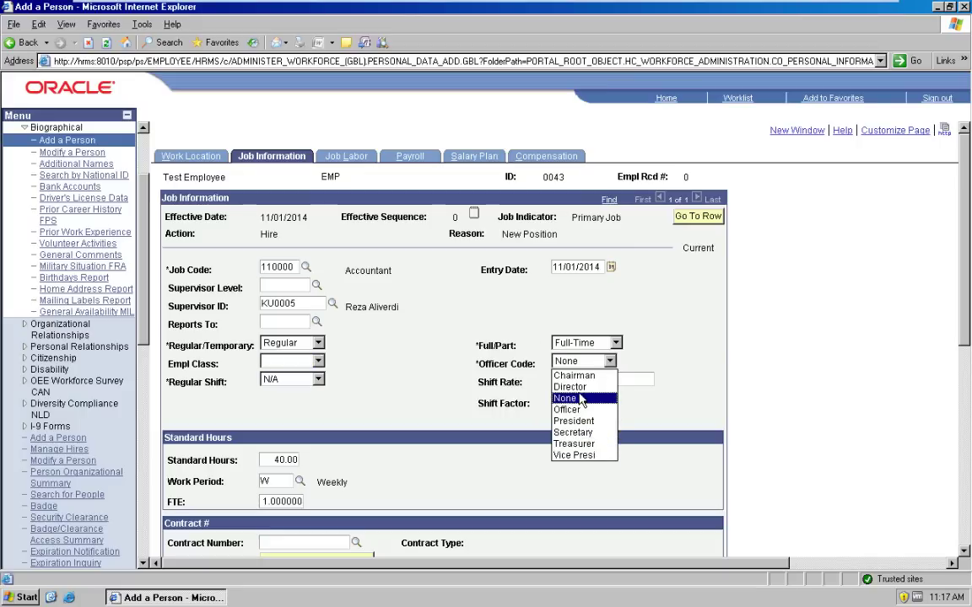
pyautogui.click(392, 394)
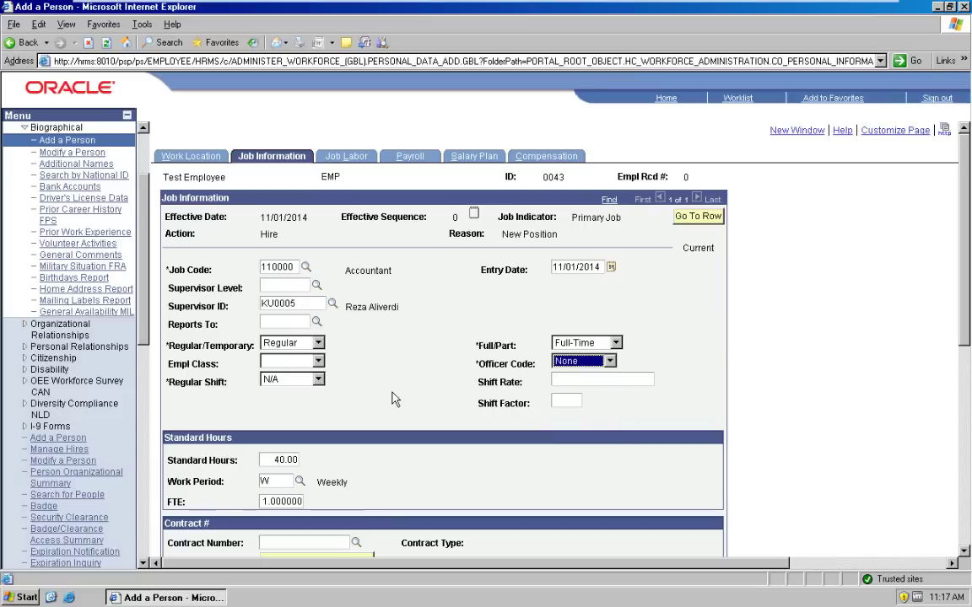
pyautogui.click(318, 380)
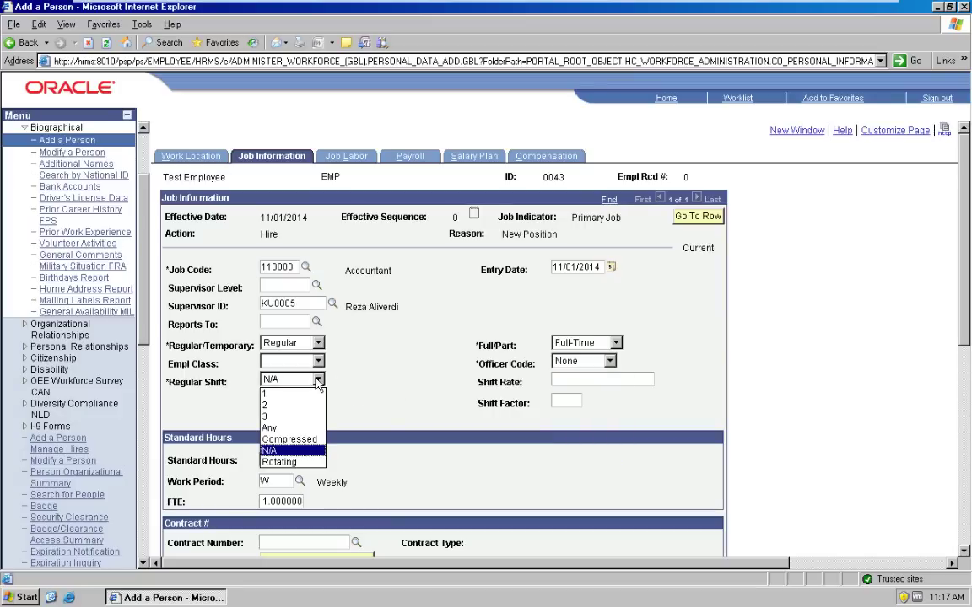
pyautogui.click(424, 389)
pyautogui.click(424, 389)
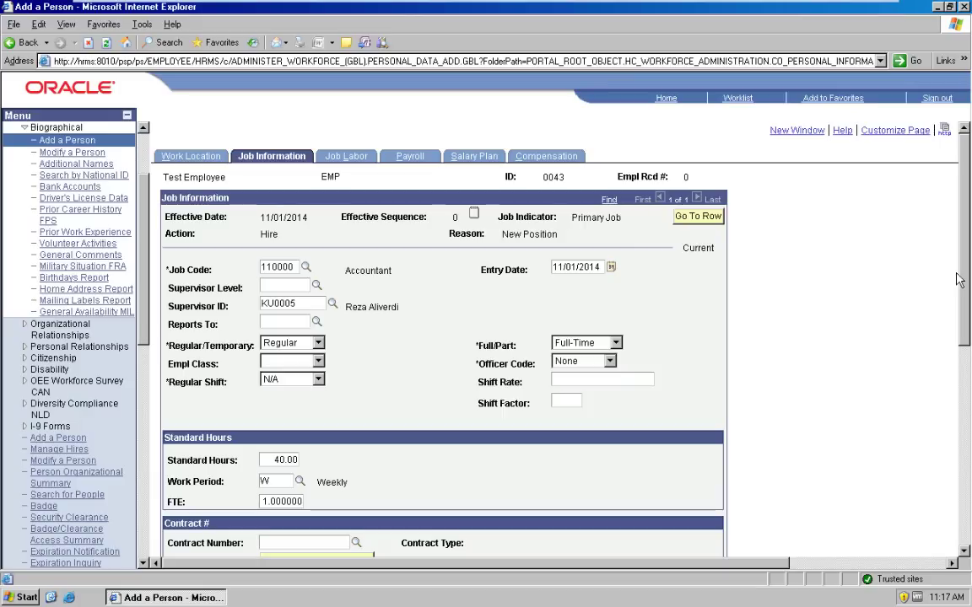
pyautogui.moveTo(968, 274); pyautogui.dragTo(968, 316)
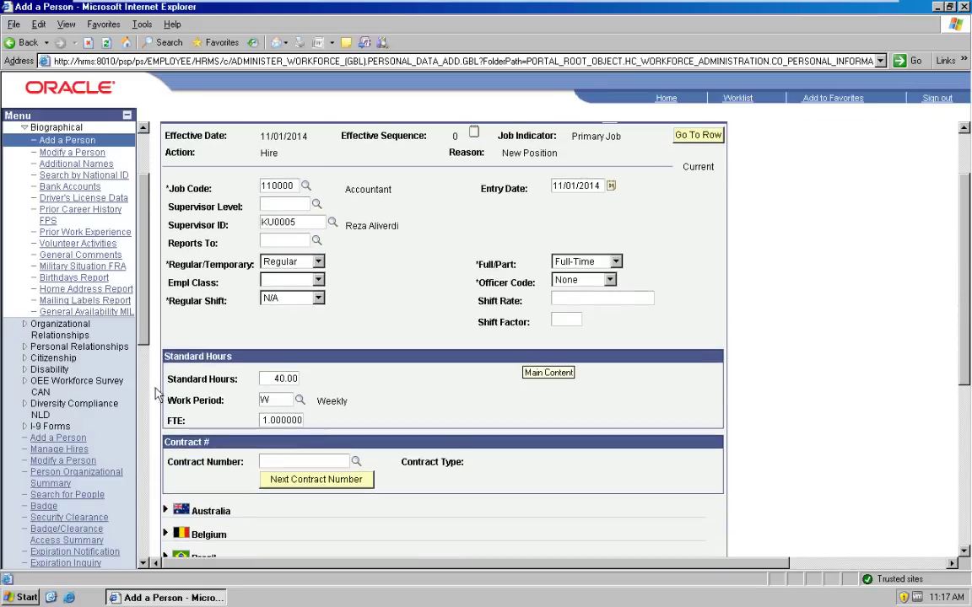
pyautogui.doubleClick(282, 379)
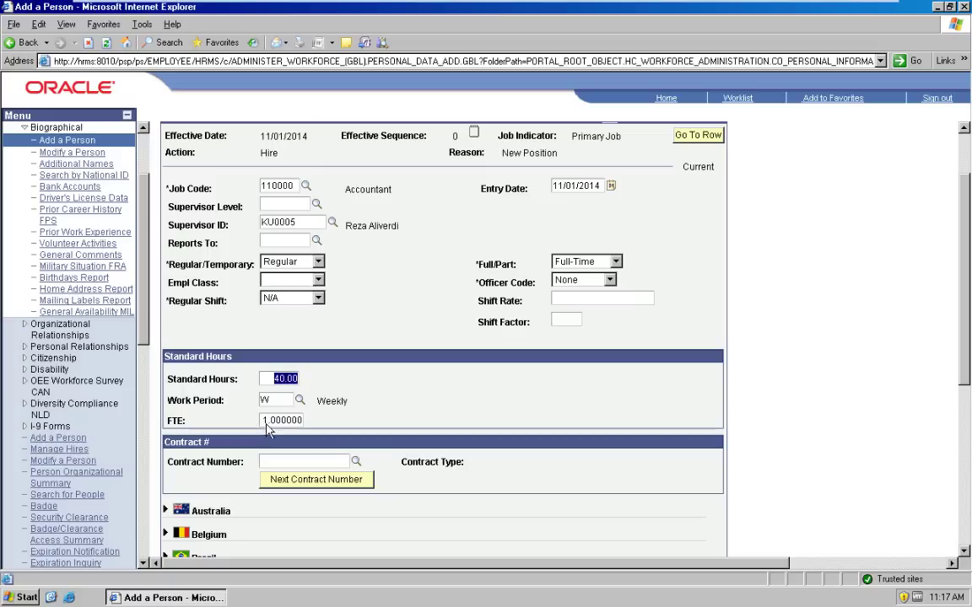
pyautogui.click(287, 382)
pyautogui.press('Tab')
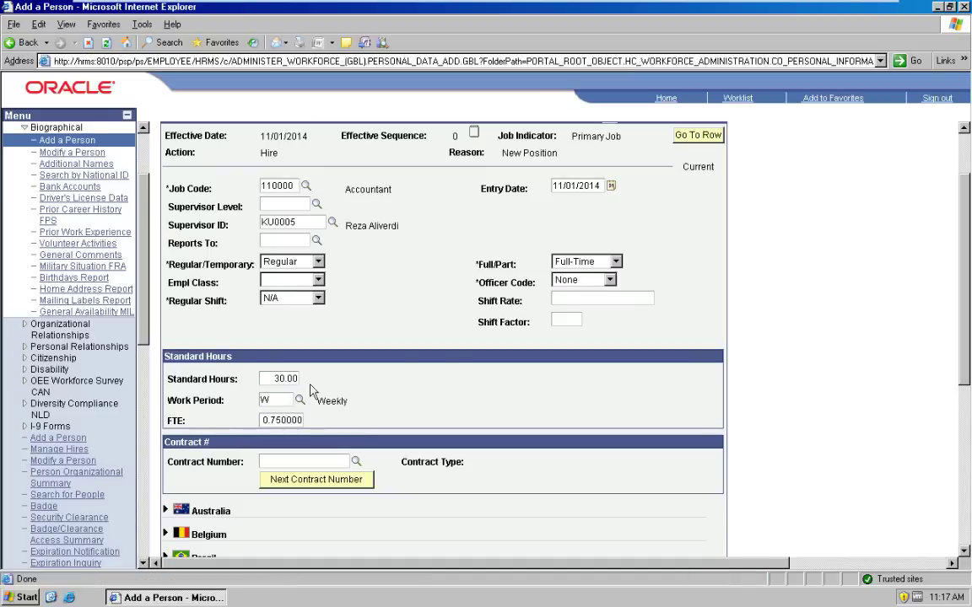
pyautogui.click(280, 379)
pyautogui.write('4')
pyautogui.press('Tab')
pyautogui.scroll(-4, 871, 310)
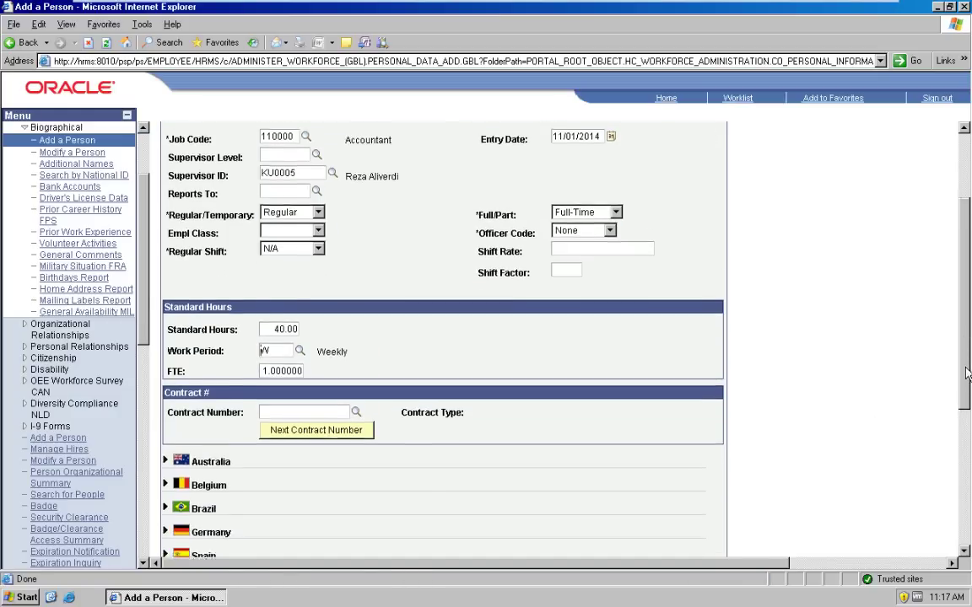
pyautogui.moveTo(969, 410); pyautogui.dragTo(871, 157)
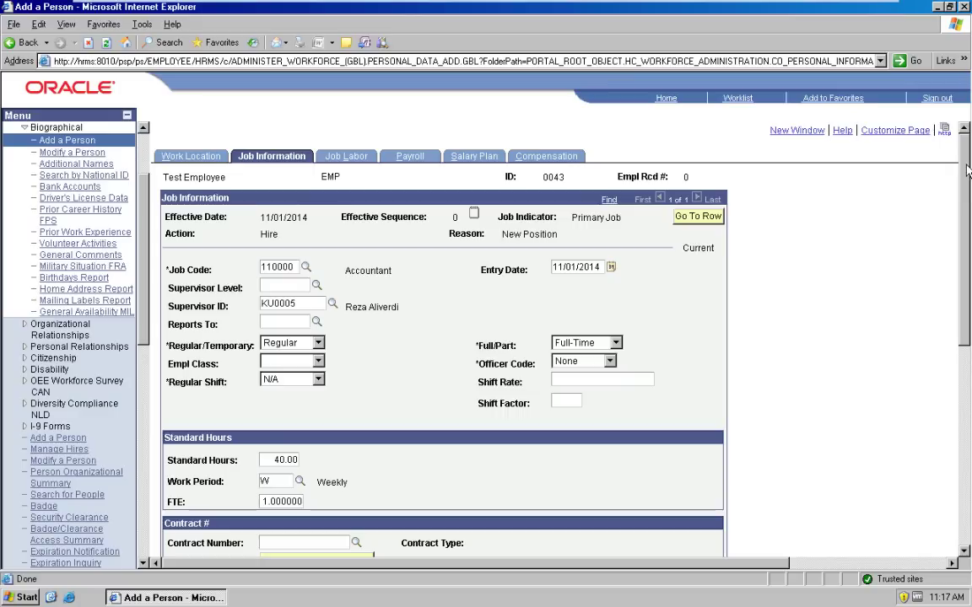
# Step: Go through Job Labor to the Payroll tab showing pay group KU2
pyautogui.click(344, 157)
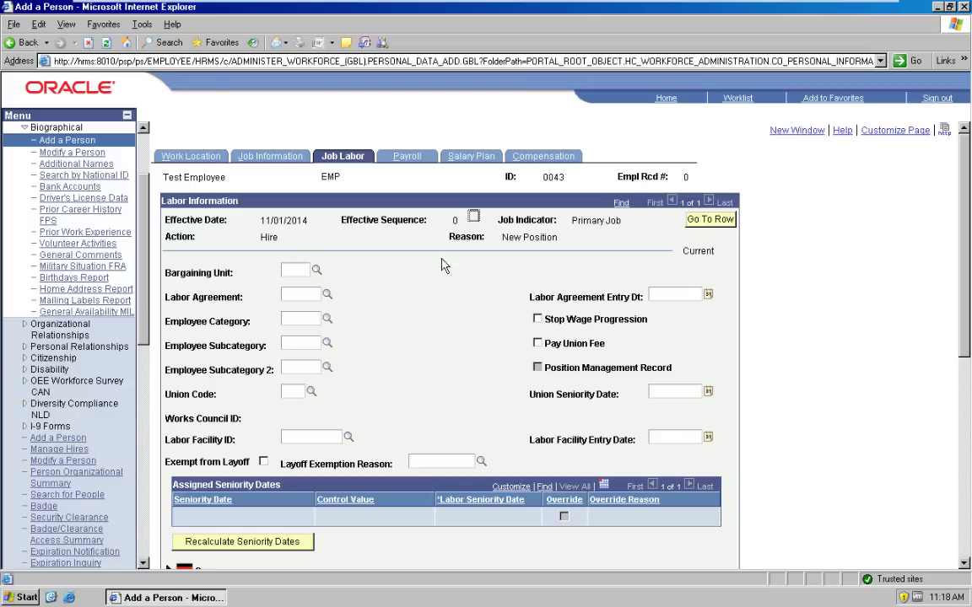
pyautogui.click(407, 158)
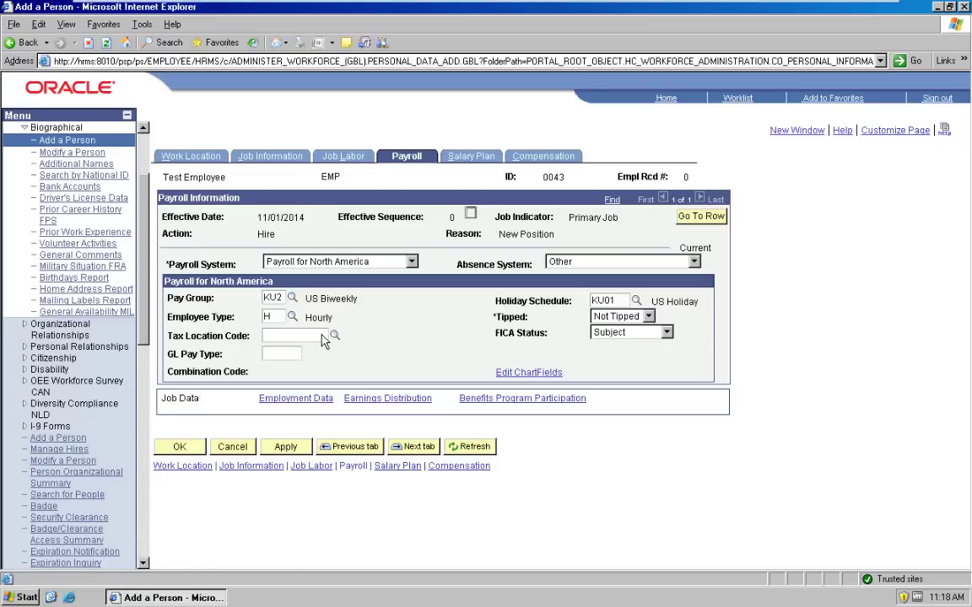
# Step: Review the FICA Status options, leaving it at Subject, and list the payroll system choices
pyautogui.click(322, 337)
pyautogui.click(666, 333)
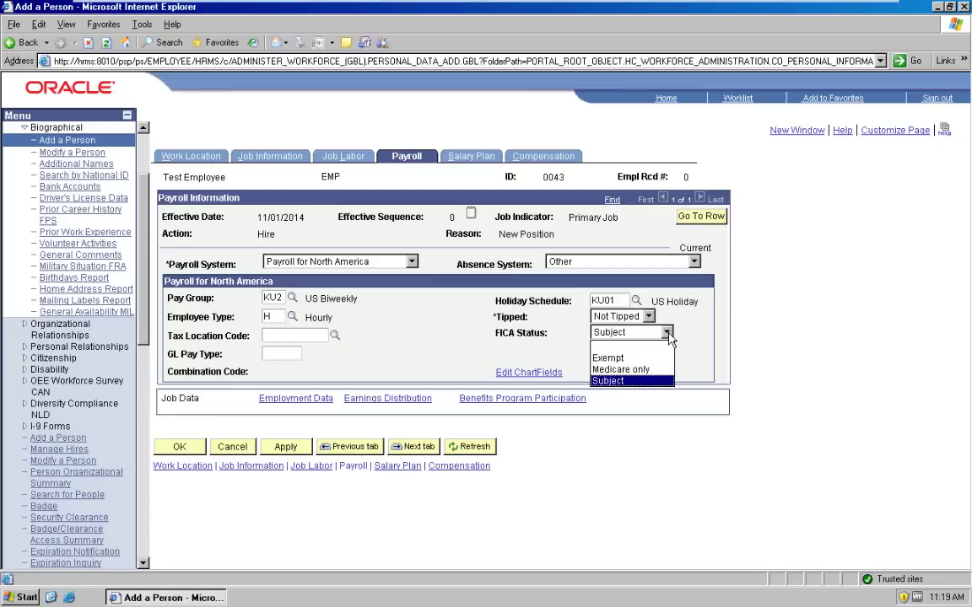
pyautogui.click(666, 333)
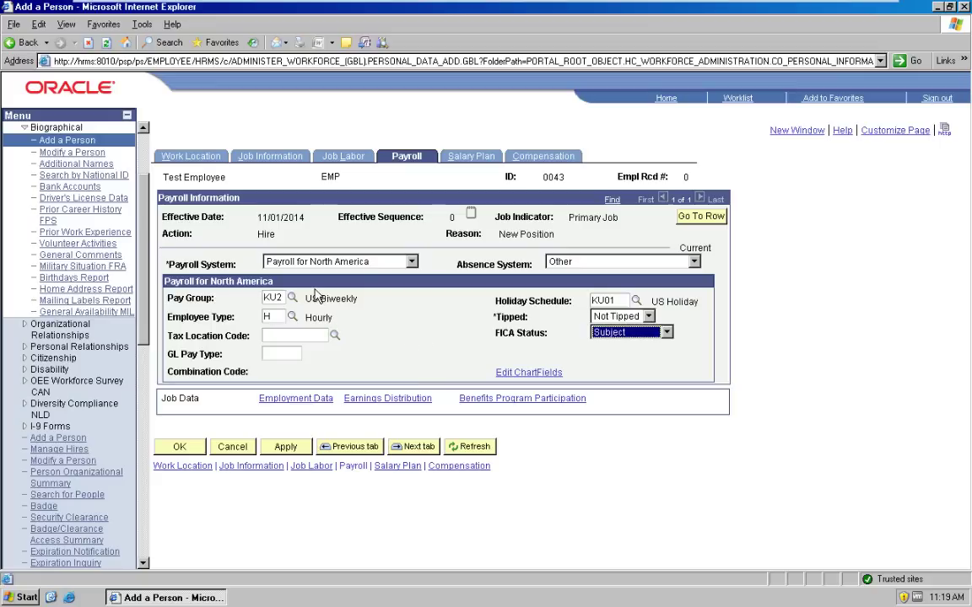
pyautogui.click(363, 261)
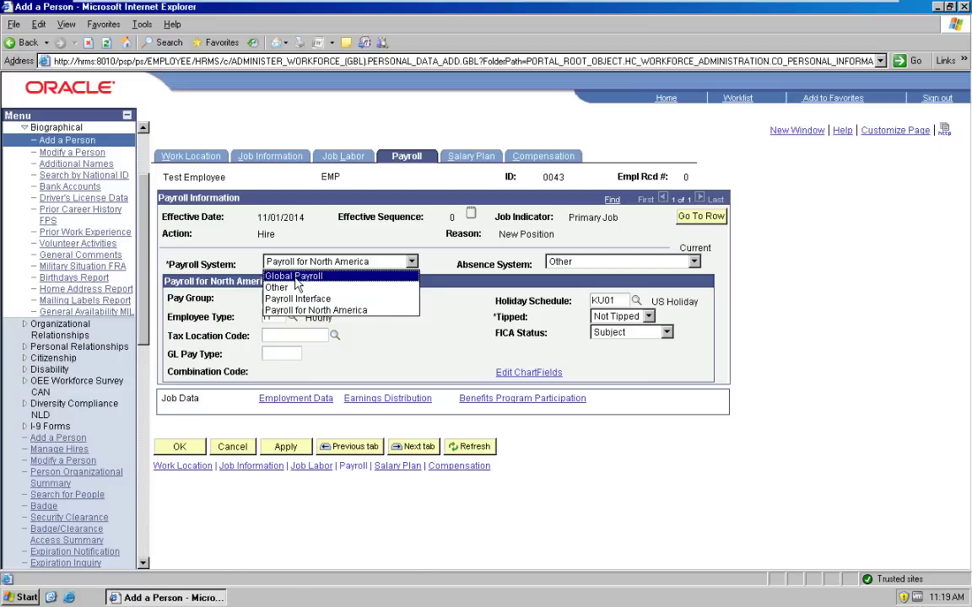
# Step: Try Global Payroll as the payroll system, then revert to Payroll for North America
pyautogui.click(295, 279)
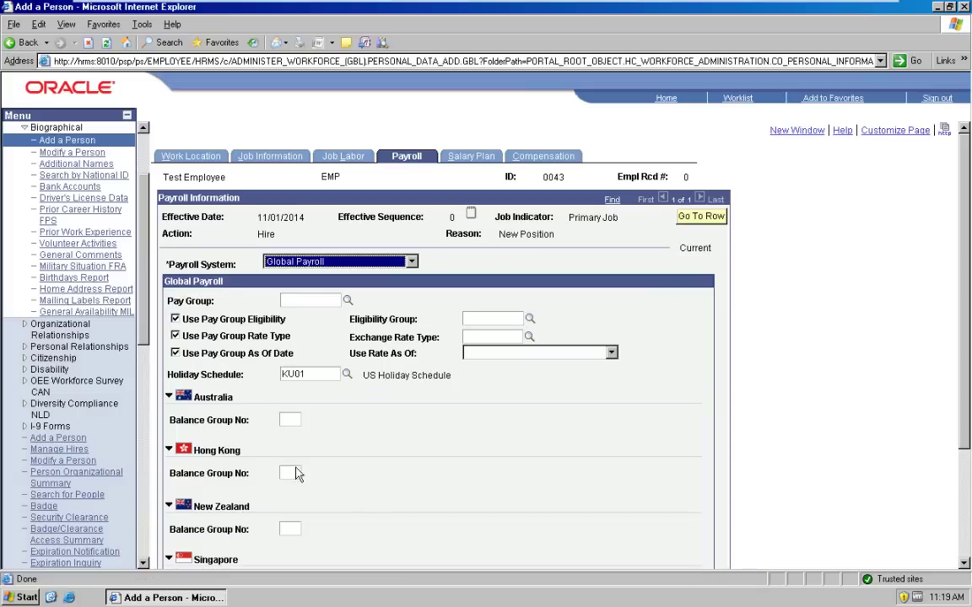
pyautogui.click(306, 304)
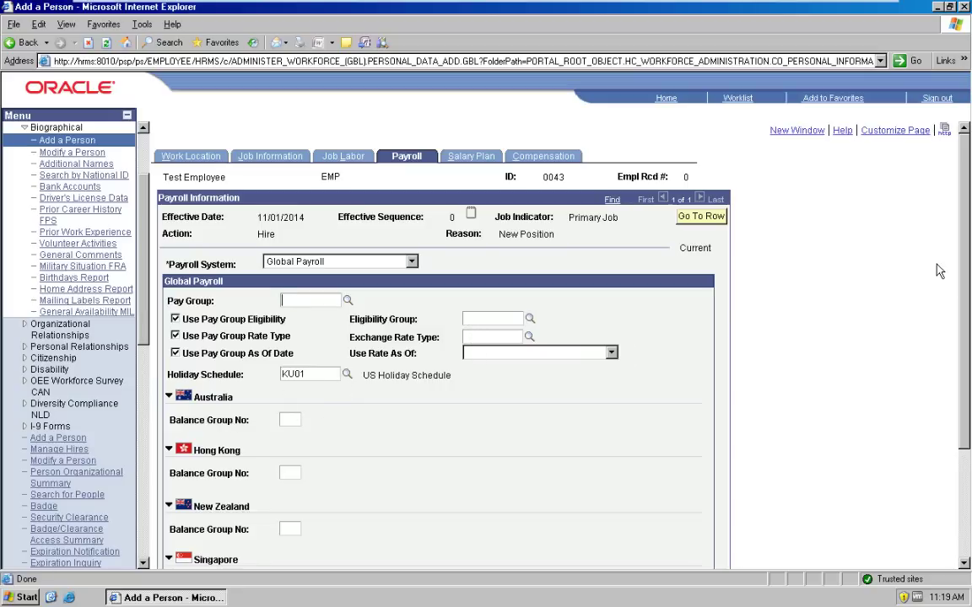
pyautogui.moveTo(967, 268); pyautogui.dragTo(969, 369)
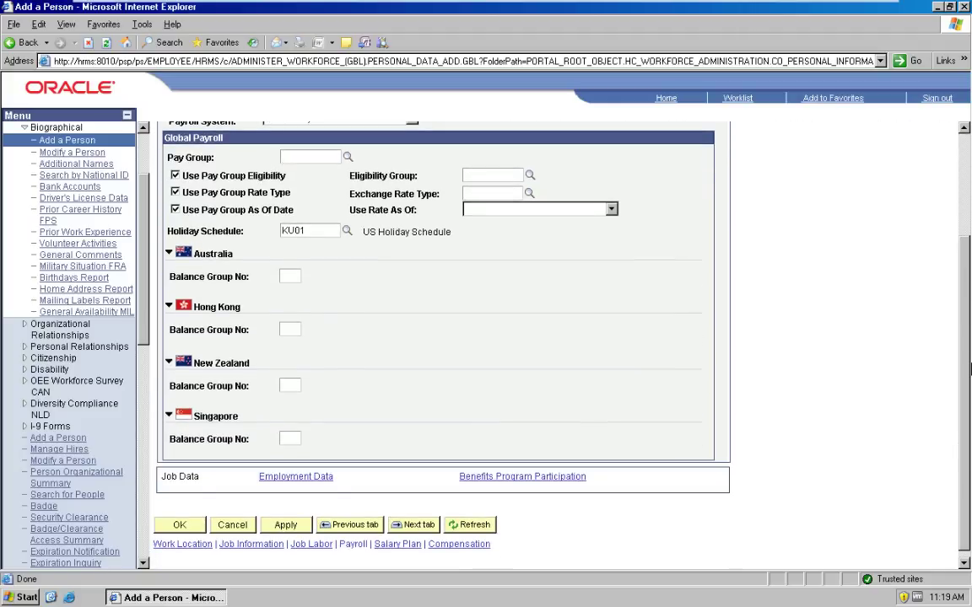
pyautogui.moveTo(968, 368); pyautogui.dragTo(968, 263)
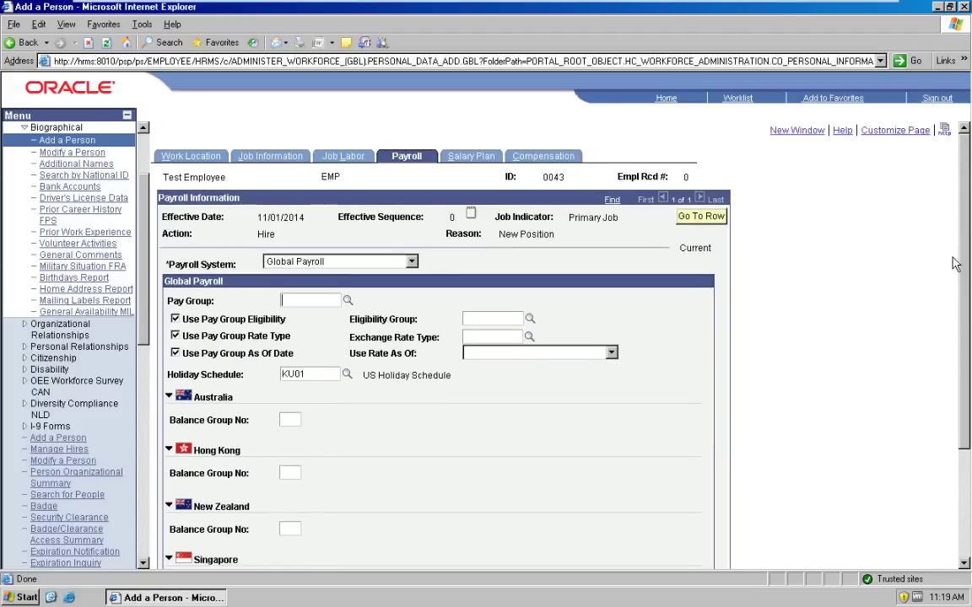
pyautogui.click(412, 264)
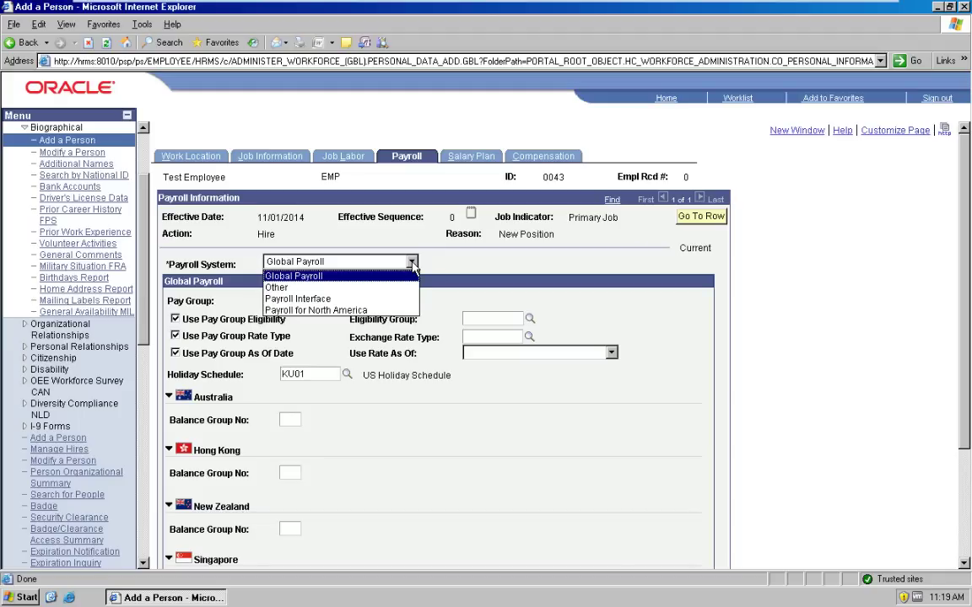
pyautogui.click(303, 310)
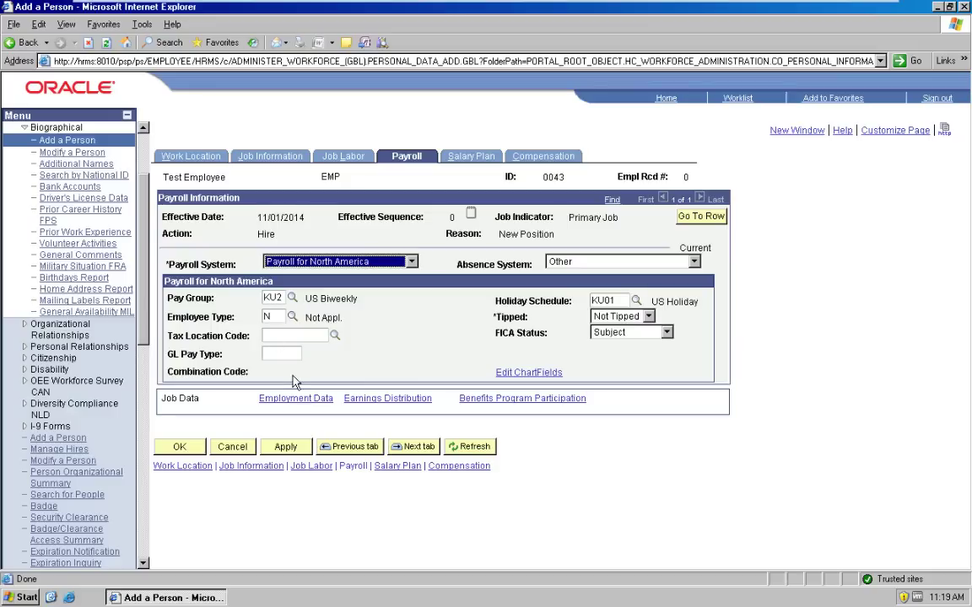
# Step: Set the Tax Location Code to KUAS00 from the lookup
pyautogui.click(335, 336)
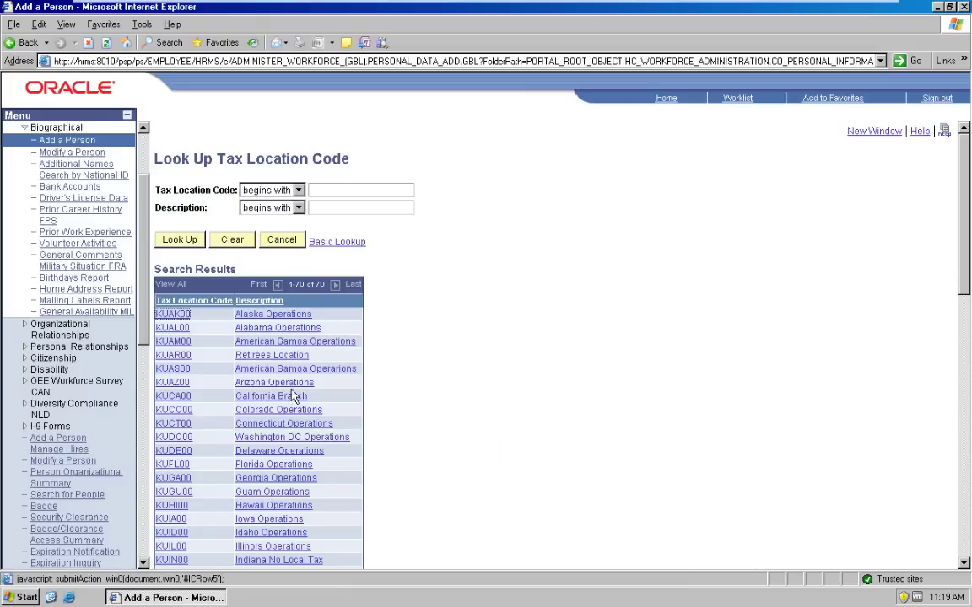
pyautogui.click(172, 368)
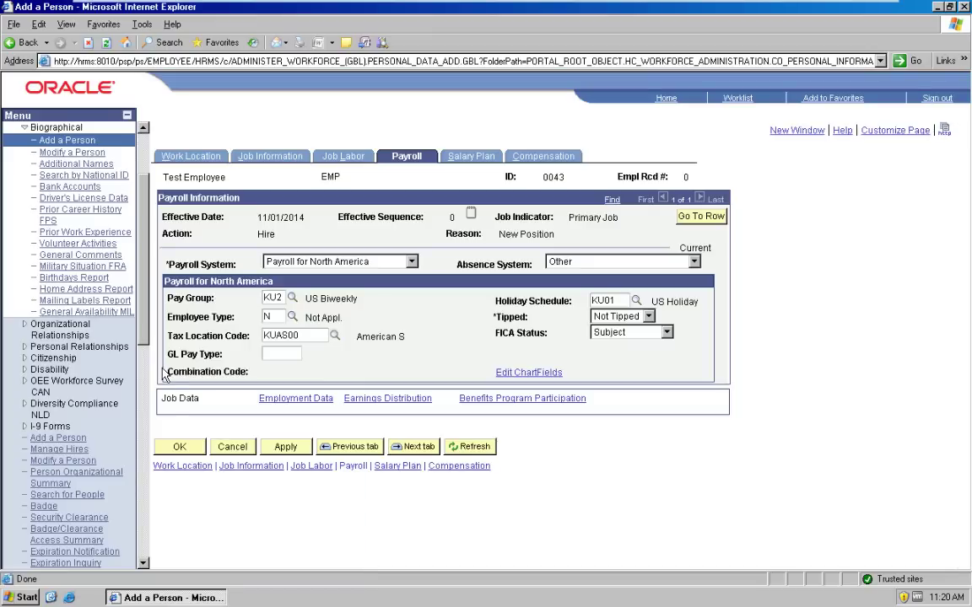
pyautogui.click(468, 158)
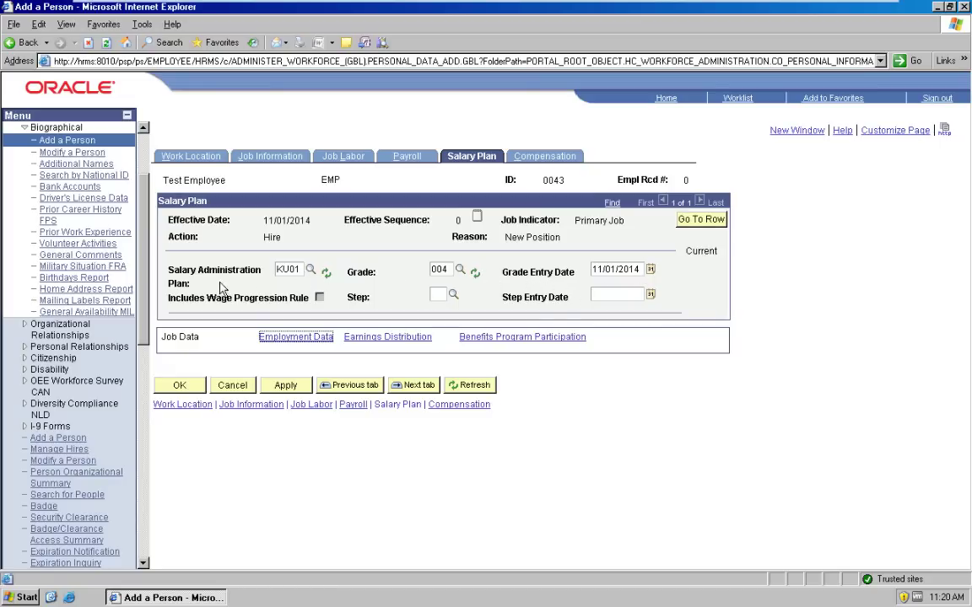
# Step: Select the KU01 salary plan value and view compensation at 0.00 USD monthly
pyautogui.doubleClick(296, 277)
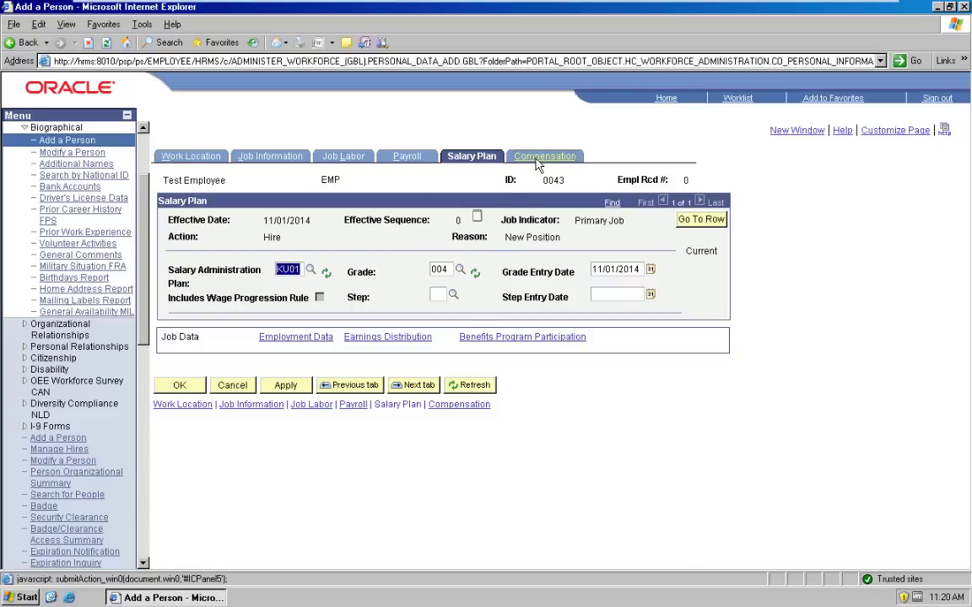
pyautogui.click(544, 157)
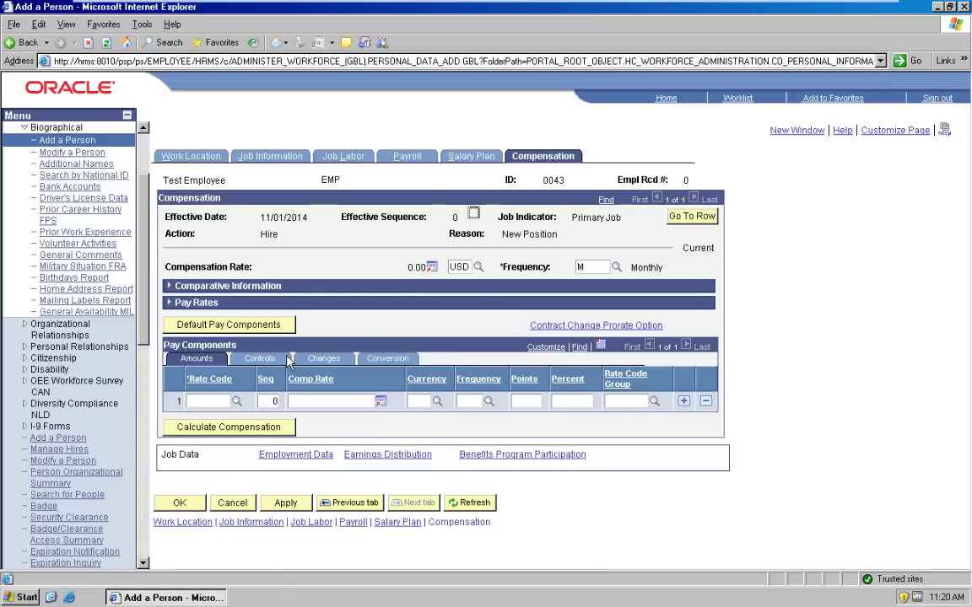
# Step: Attempt Default Pay Components, then return to salary plan KU01, grade 004
pyautogui.click(216, 329)
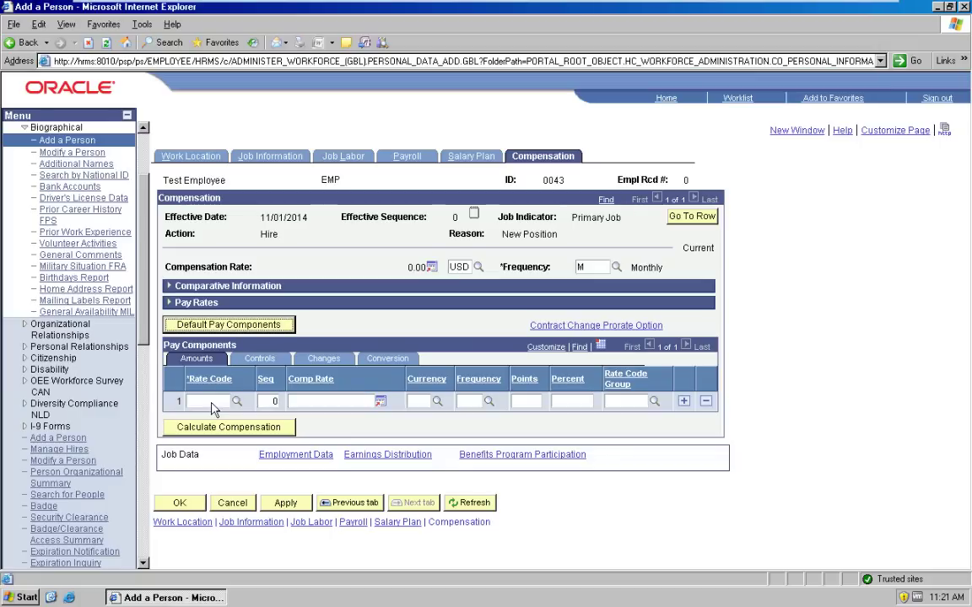
pyautogui.click(469, 159)
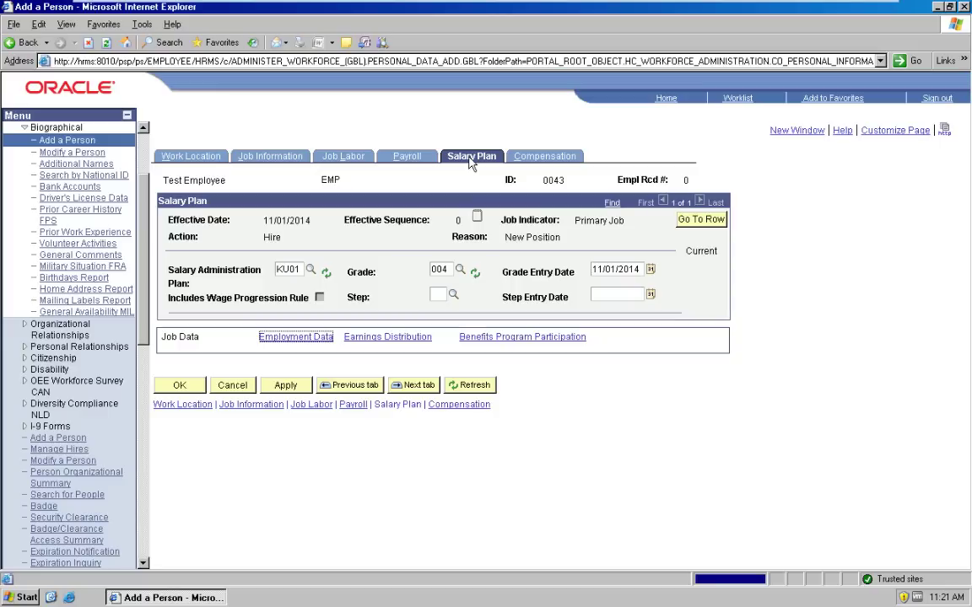
# Step: Set salary grade 001 and step 1 through the lookups, then view compensation
pyautogui.click(460, 271)
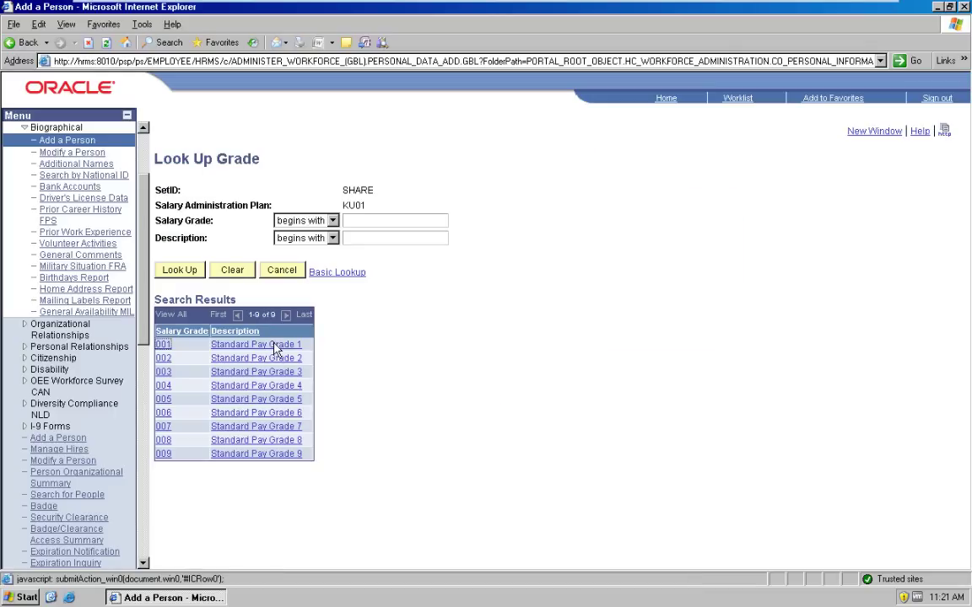
pyautogui.click(275, 345)
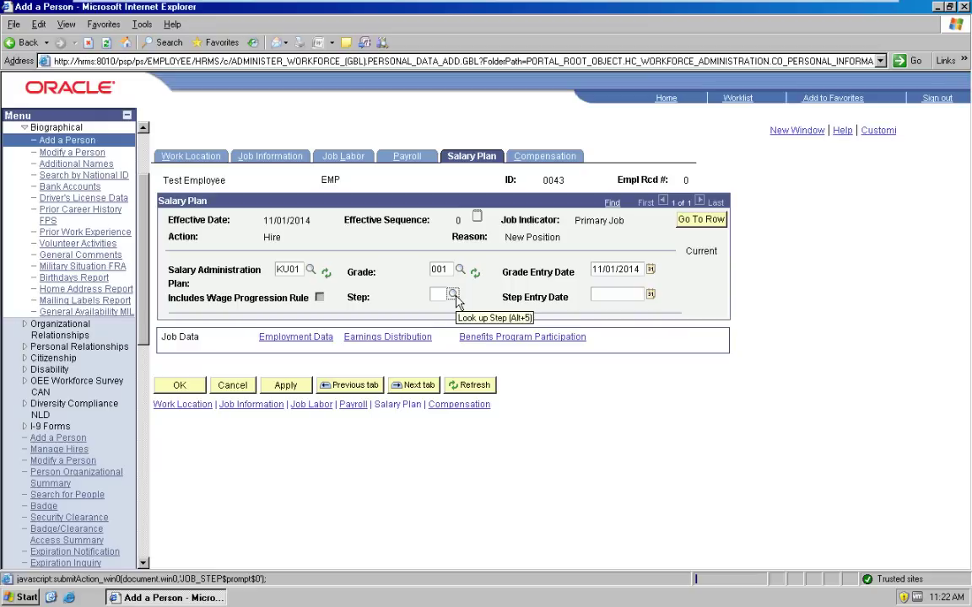
pyautogui.click(453, 296)
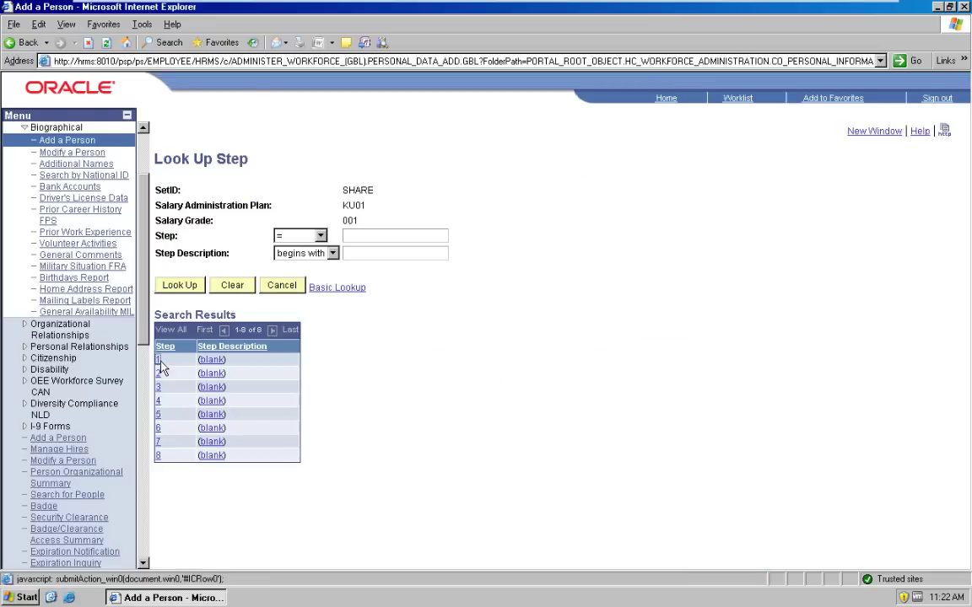
pyautogui.click(157, 360)
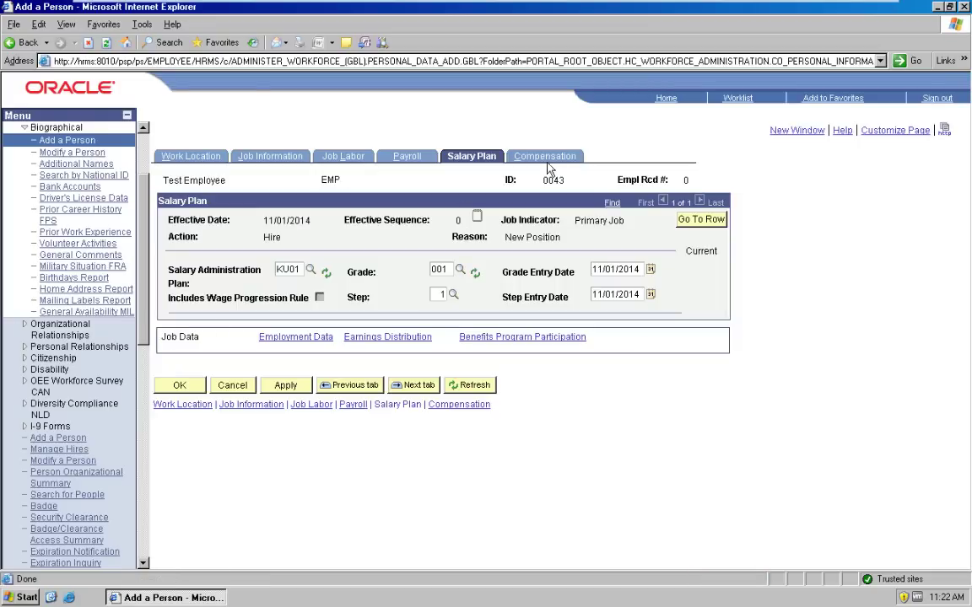
pyautogui.click(544, 157)
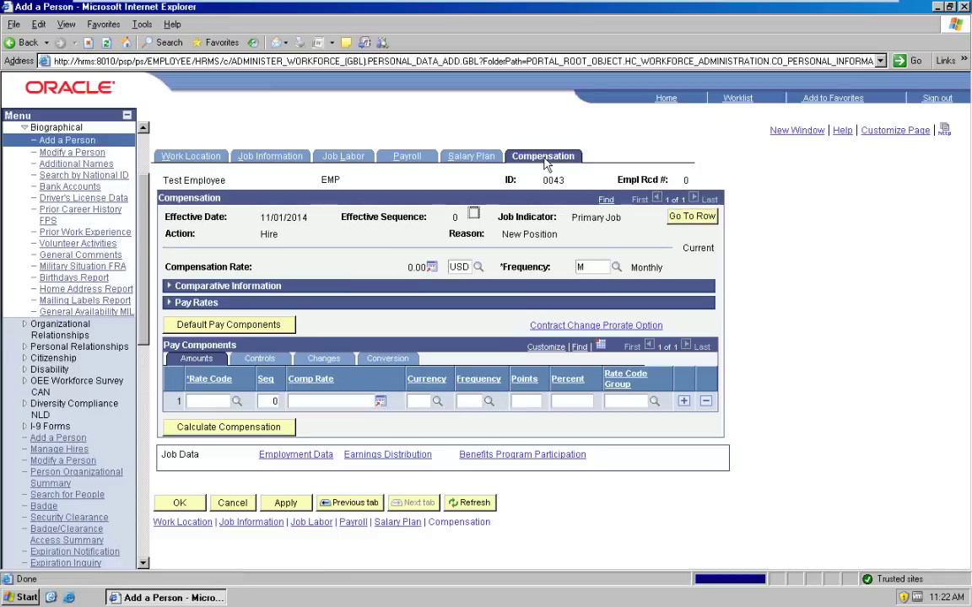
# Step: Add default pay components plus J01 at 12,000 monthly, recalculating compensation to 12,953.33 USD
pyautogui.click(217, 326)
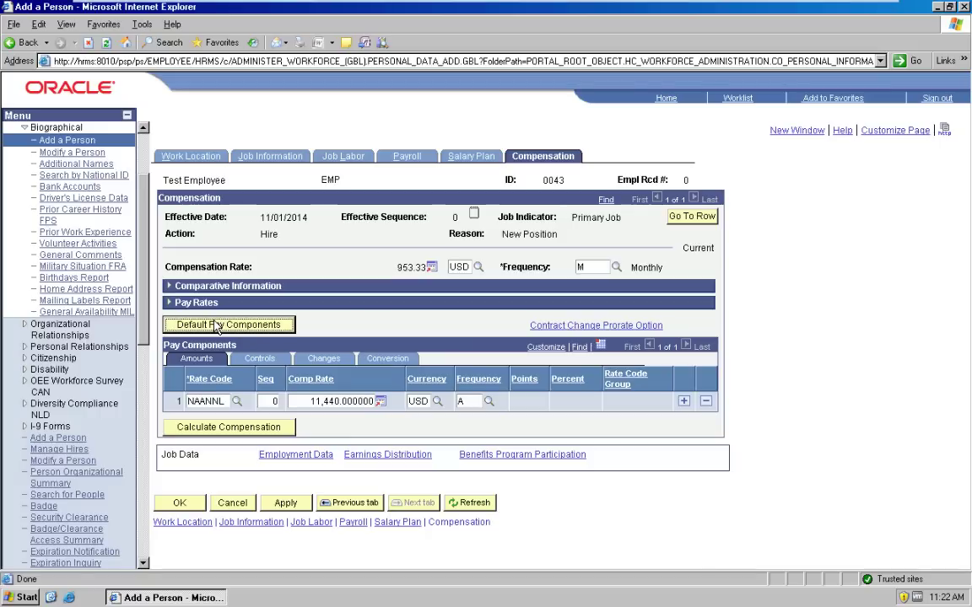
pyautogui.click(684, 402)
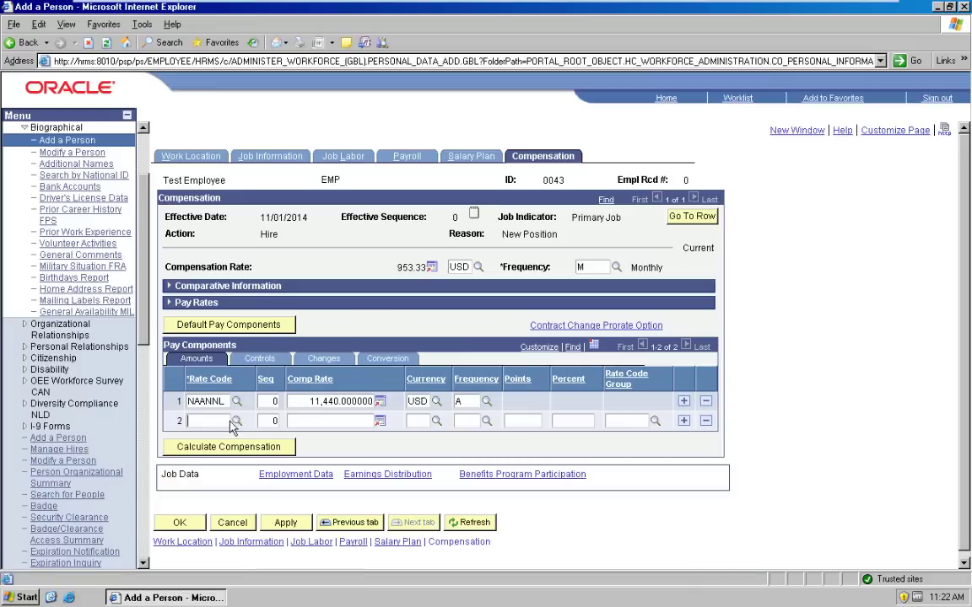
pyautogui.click(235, 422)
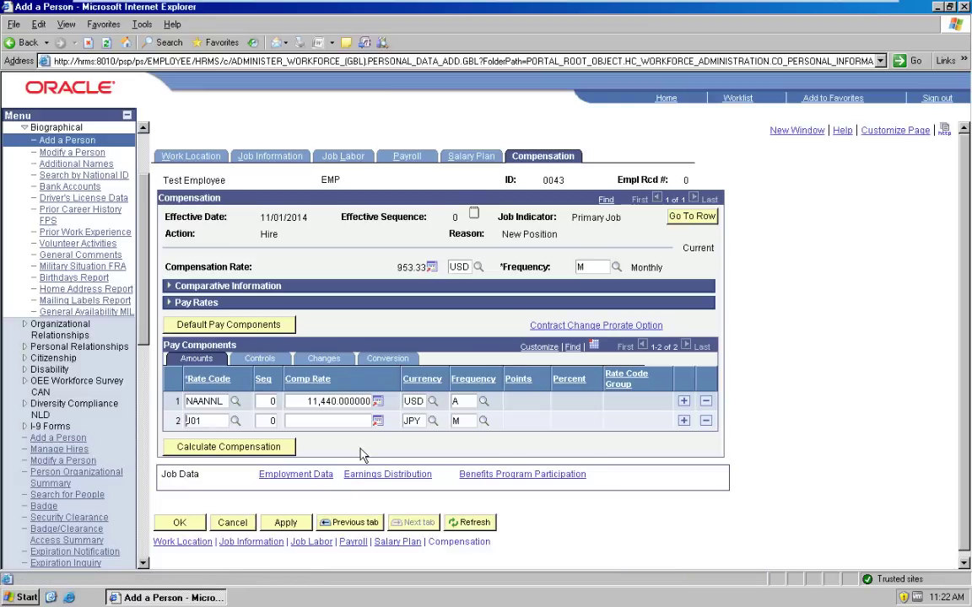
pyautogui.click(237, 449)
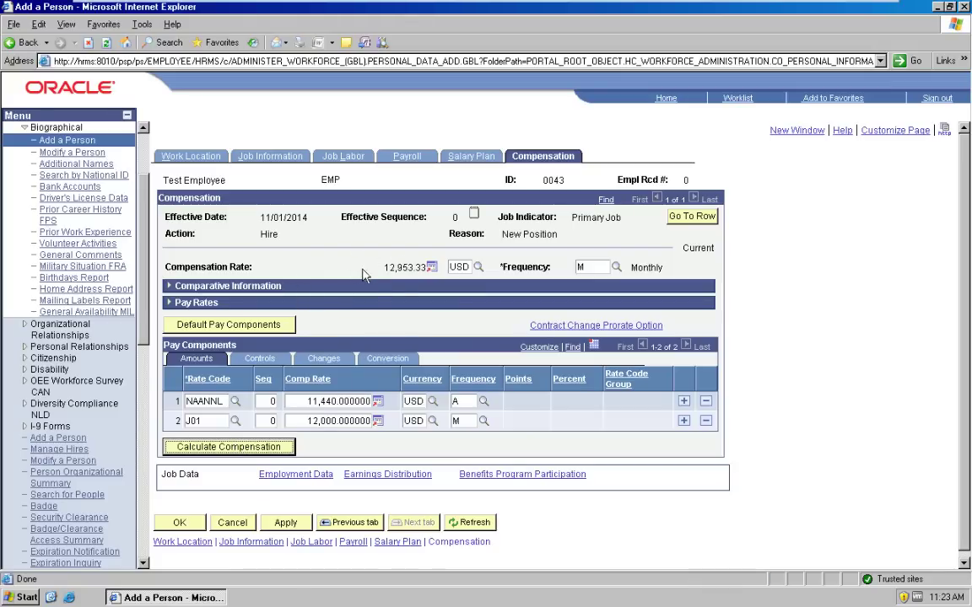
pyautogui.moveTo(387, 268); pyautogui.dragTo(673, 282)
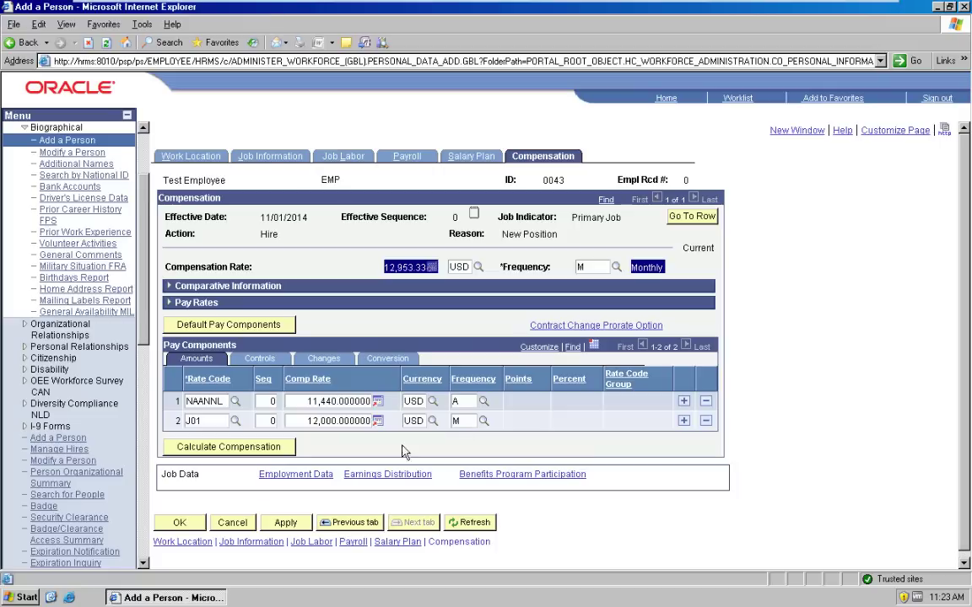
pyautogui.click(179, 523)
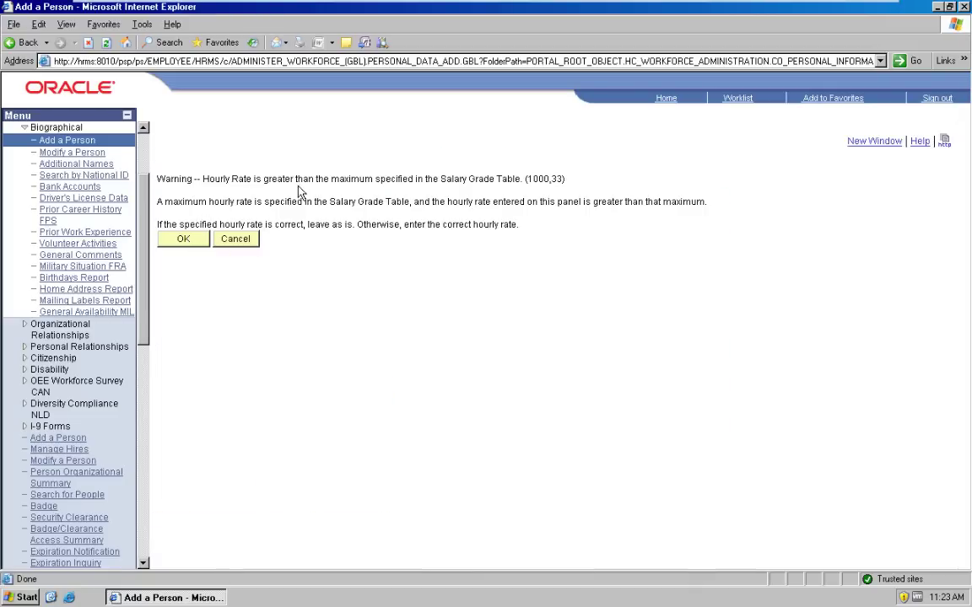
# Step: Accept the hourly and monthly rate warnings, save new employee 0043, and return home
pyautogui.click(195, 246)
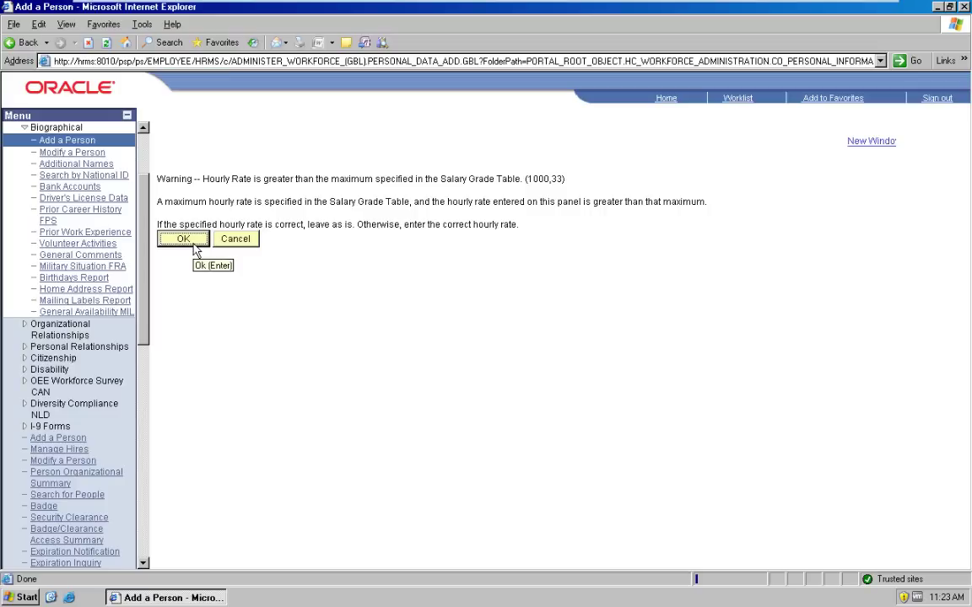
pyautogui.click(193, 244)
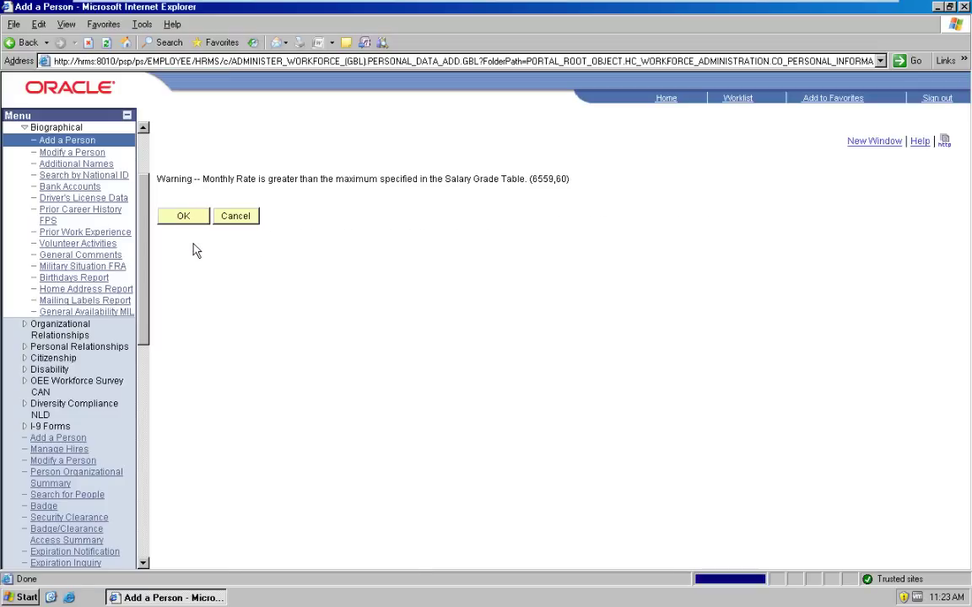
pyautogui.click(182, 217)
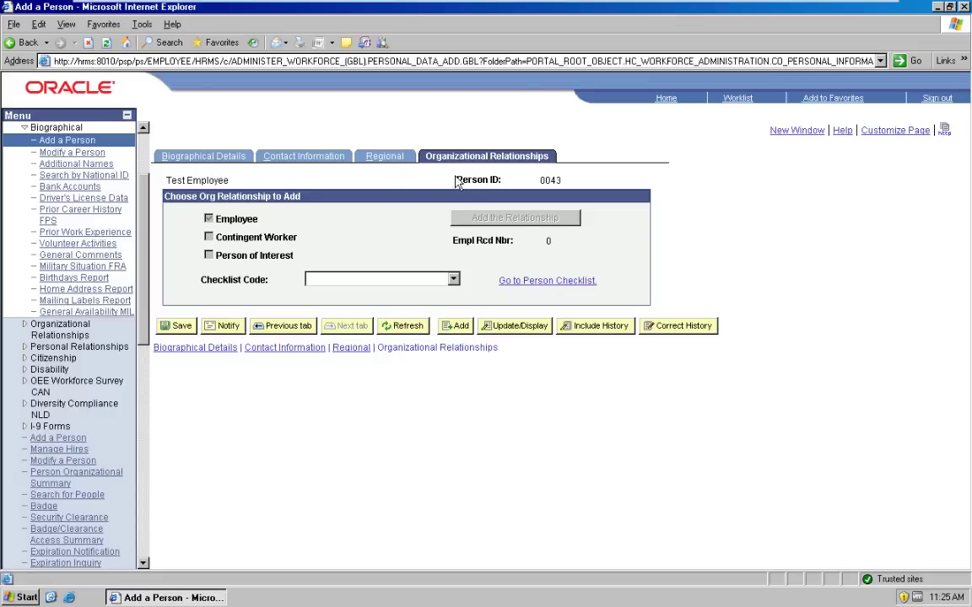
pyautogui.click(181, 325)
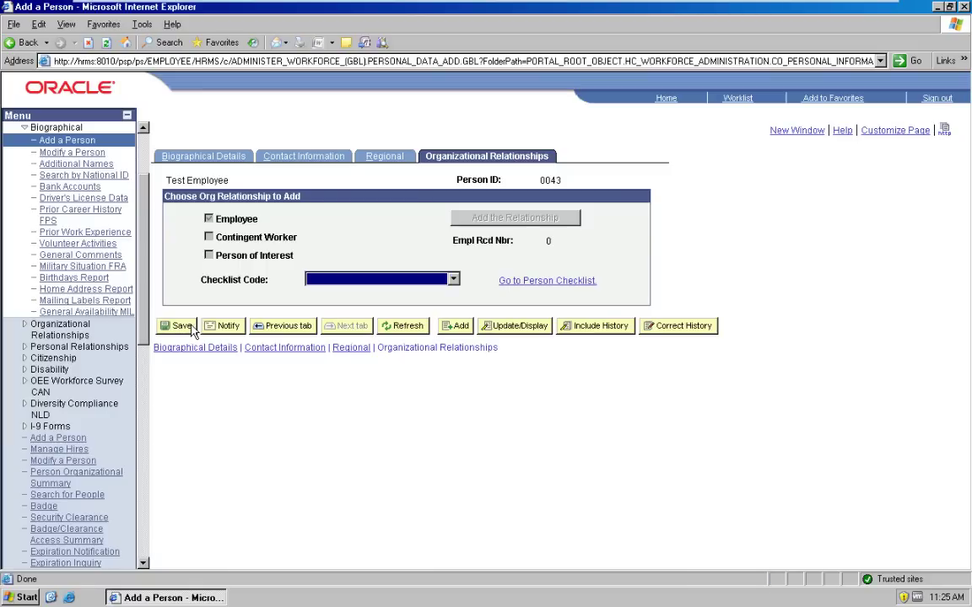
pyautogui.doubleClick(555, 183)
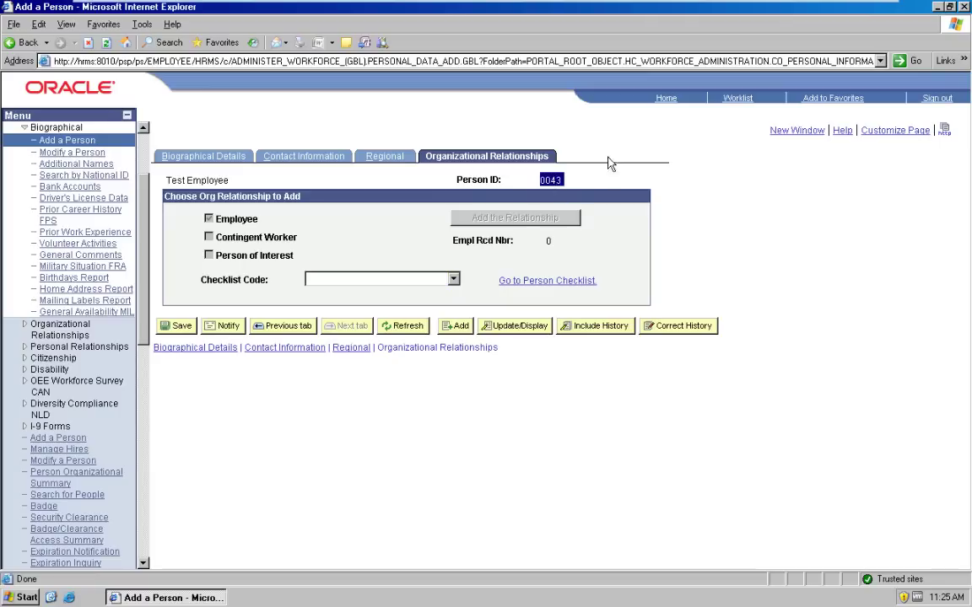
pyautogui.click(664, 99)
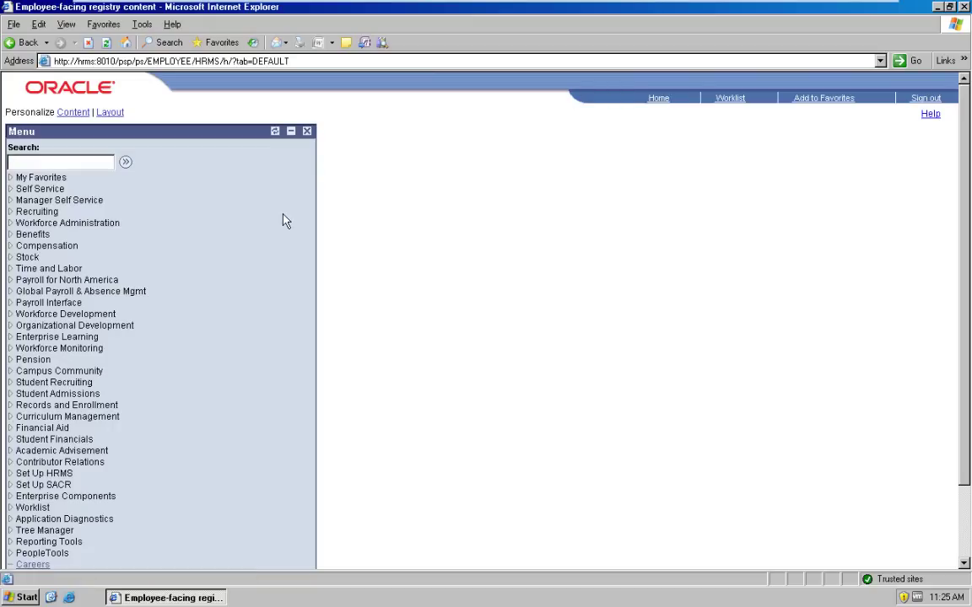
# Step: Open Workforce Administration > Job Information > Job Data and retrieve EmplID 0043
pyautogui.click(106, 225)
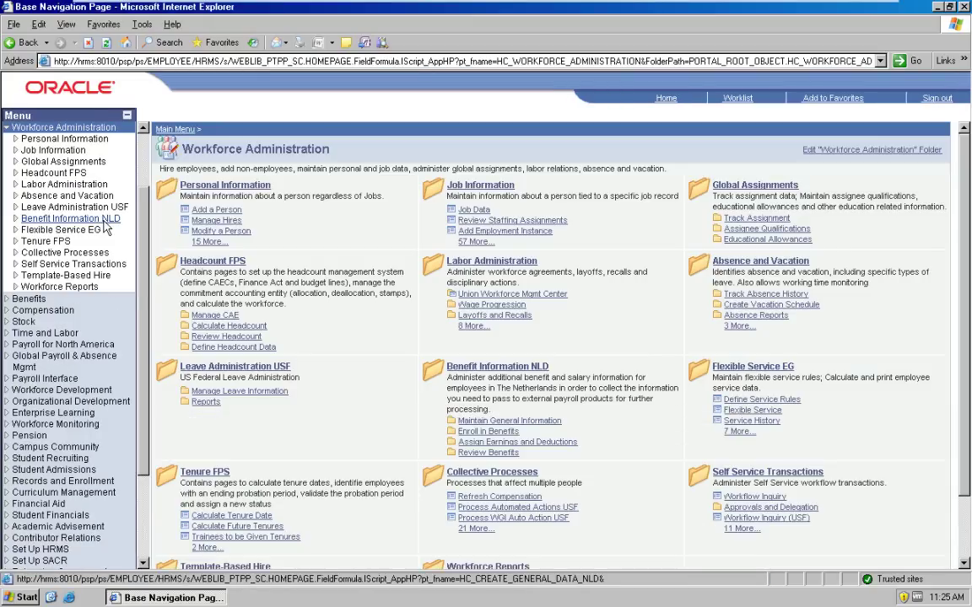
pyautogui.click(53, 151)
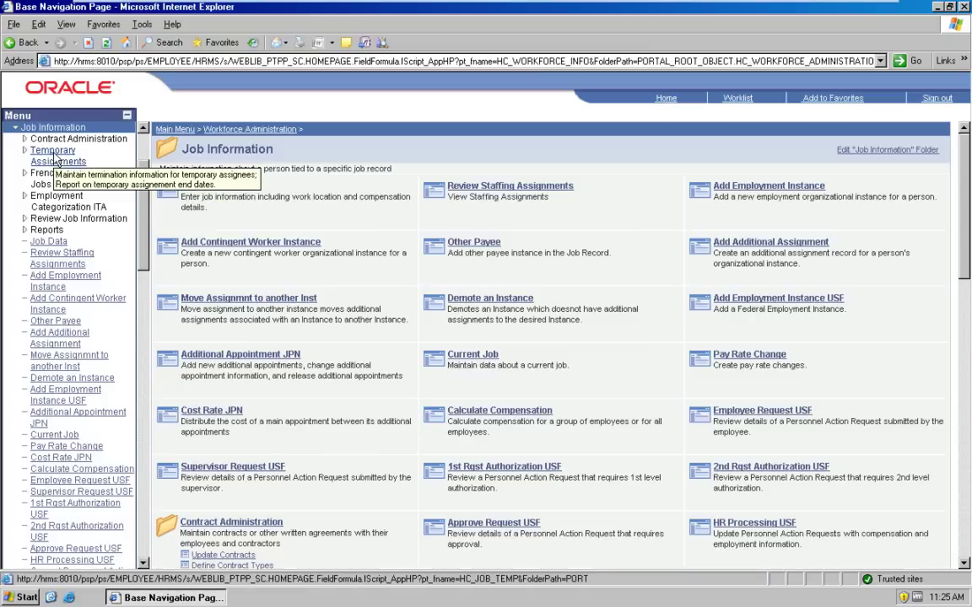
pyautogui.click(49, 243)
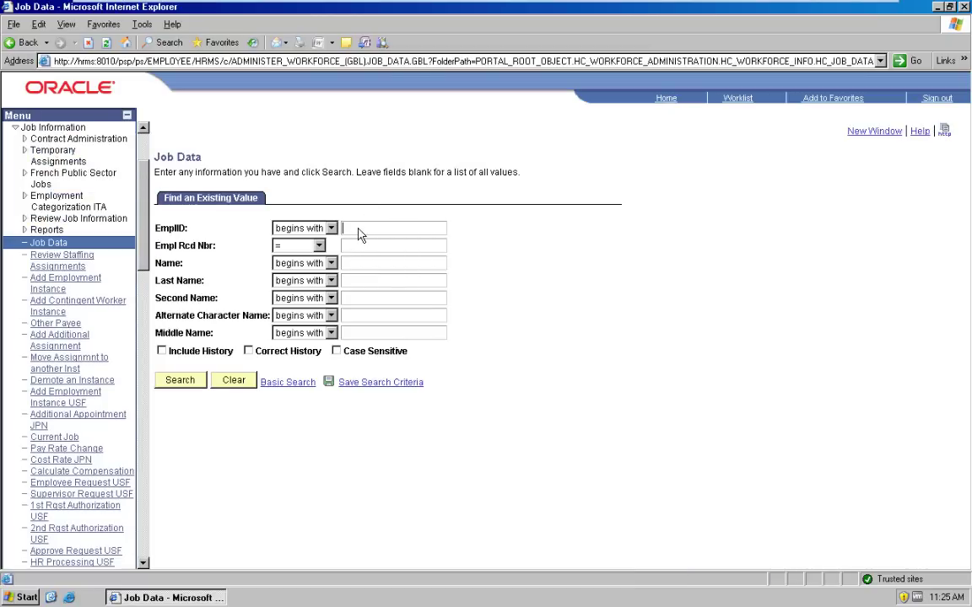
pyautogui.write('0043')
pyautogui.press('Return')
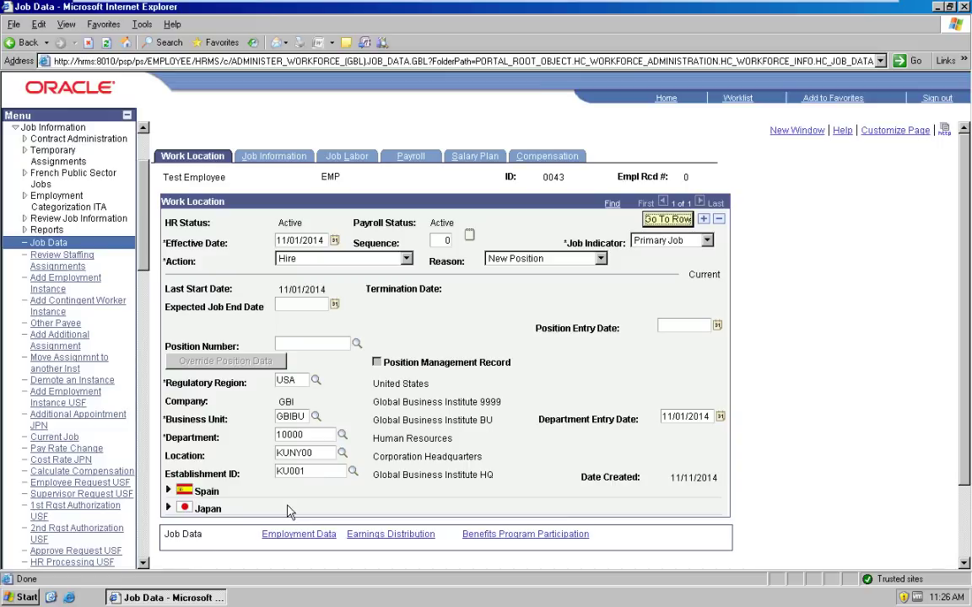
# Step: Insert a new 11/11/2014 job row with action Promotion and reason Outstanding Performance
pyautogui.click(703, 221)
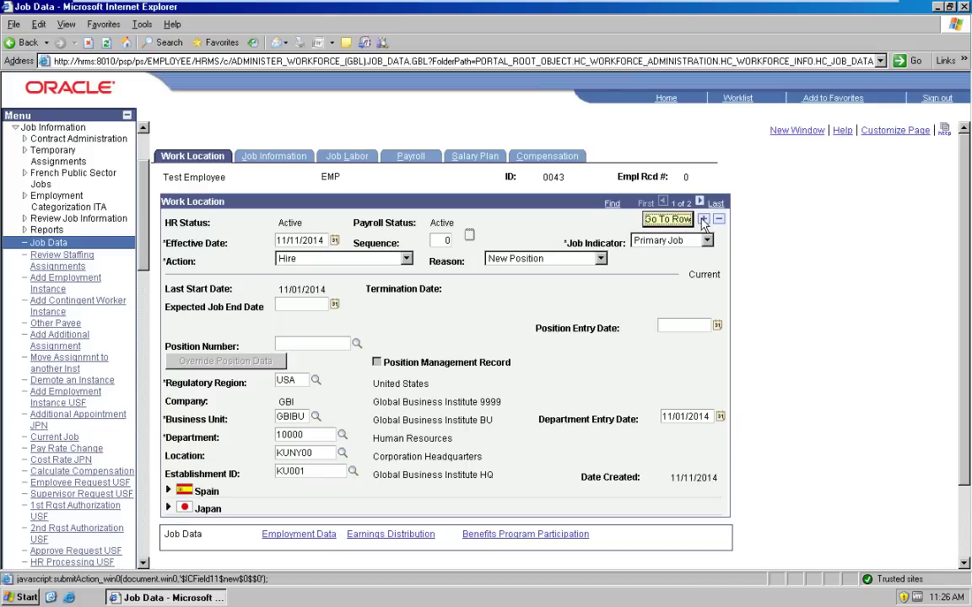
pyautogui.click(406, 261)
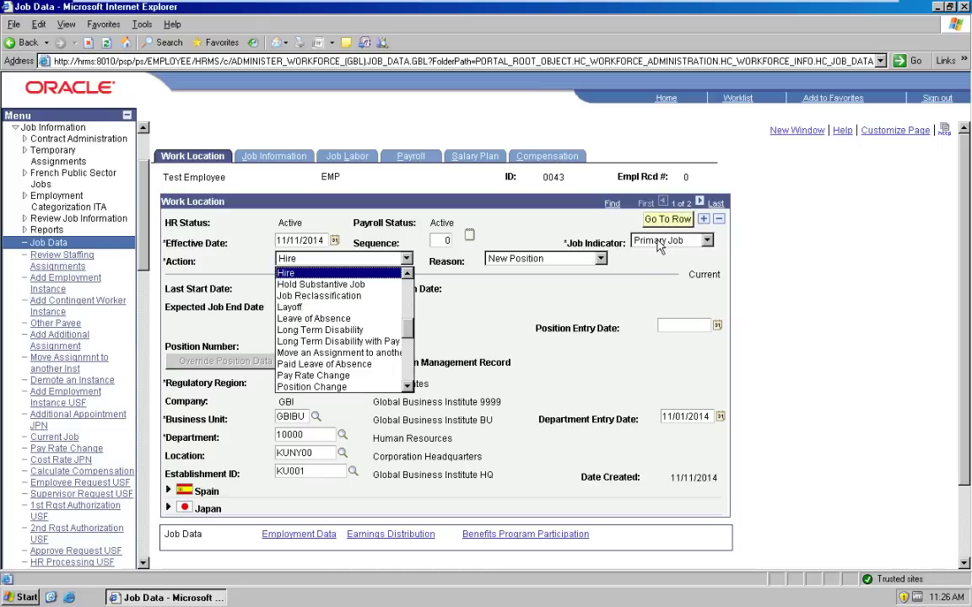
pyautogui.click(609, 187)
pyautogui.click(673, 210)
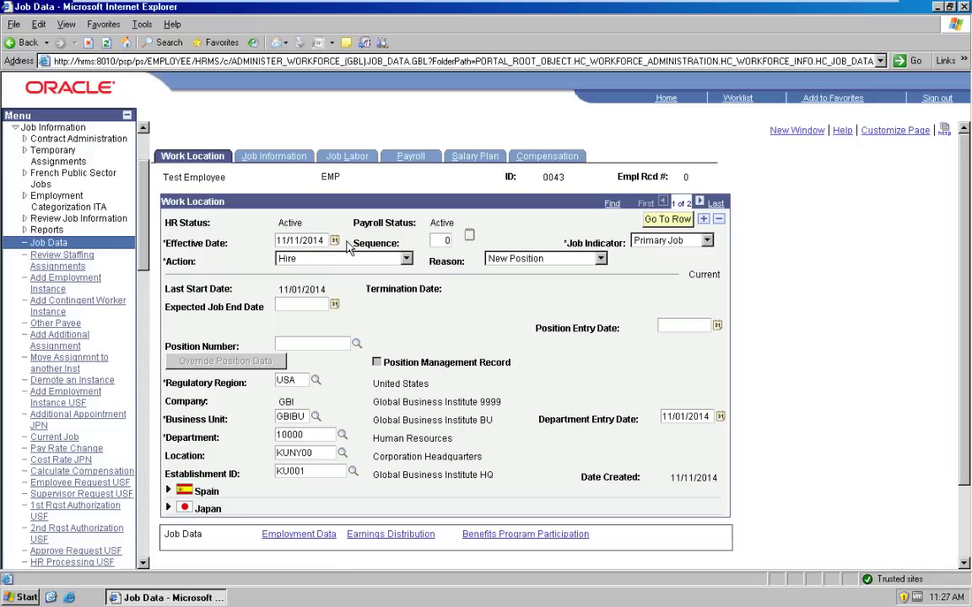
pyautogui.click(406, 259)
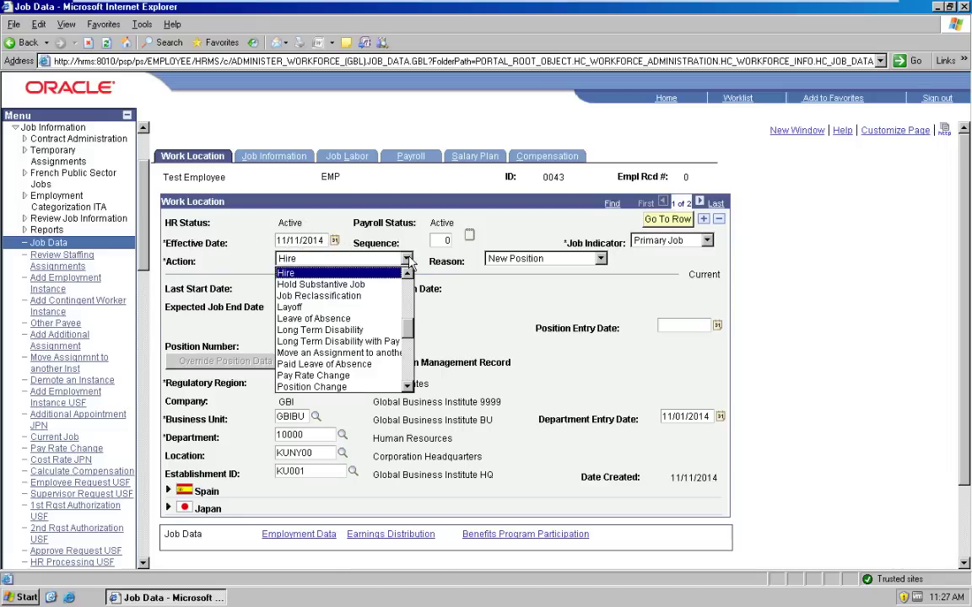
pyautogui.click(408, 364)
pyautogui.click(408, 365)
pyautogui.scroll(4, 368, 329)
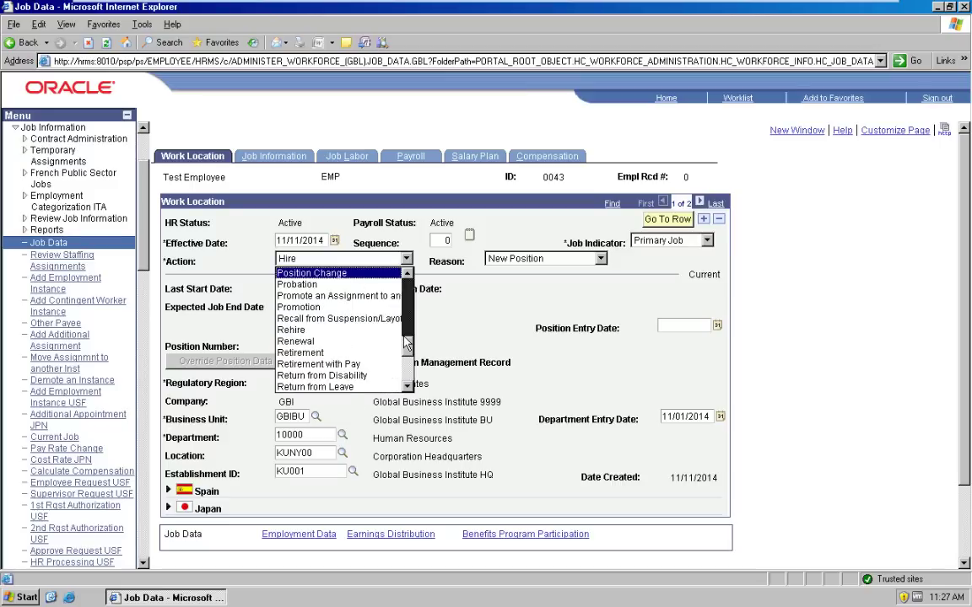
pyautogui.click(332, 308)
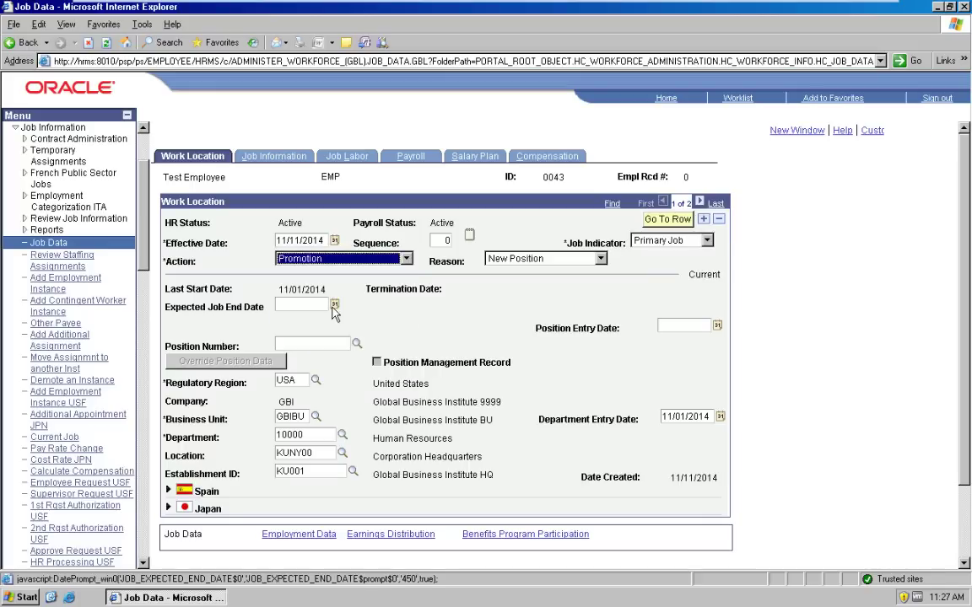
pyautogui.click(600, 259)
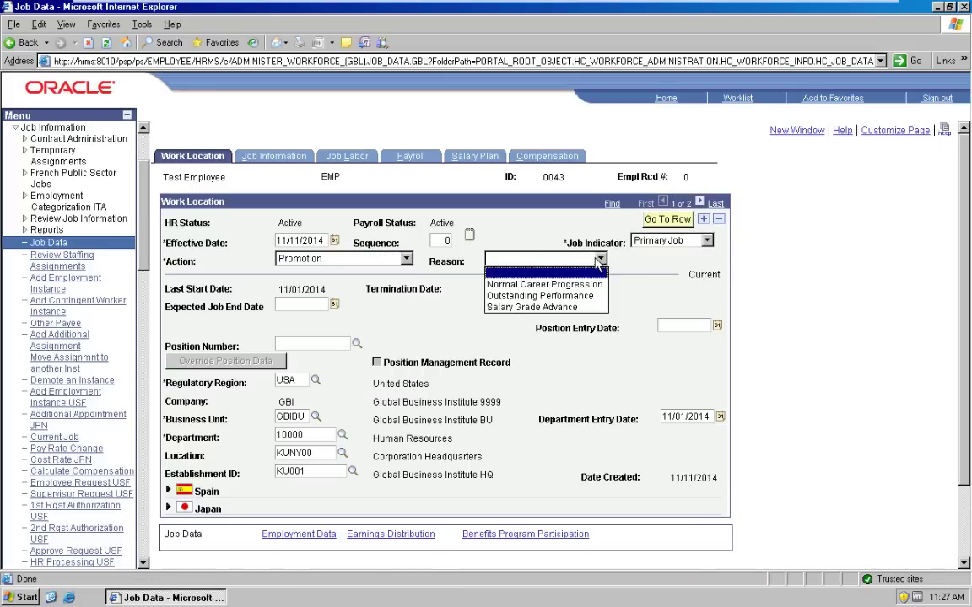
pyautogui.click(554, 297)
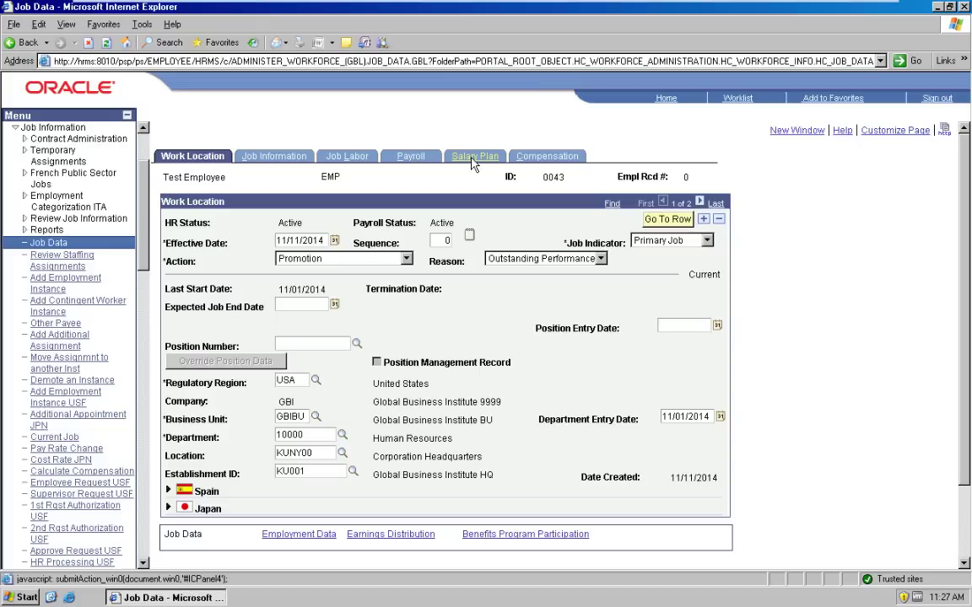
pyautogui.click(473, 157)
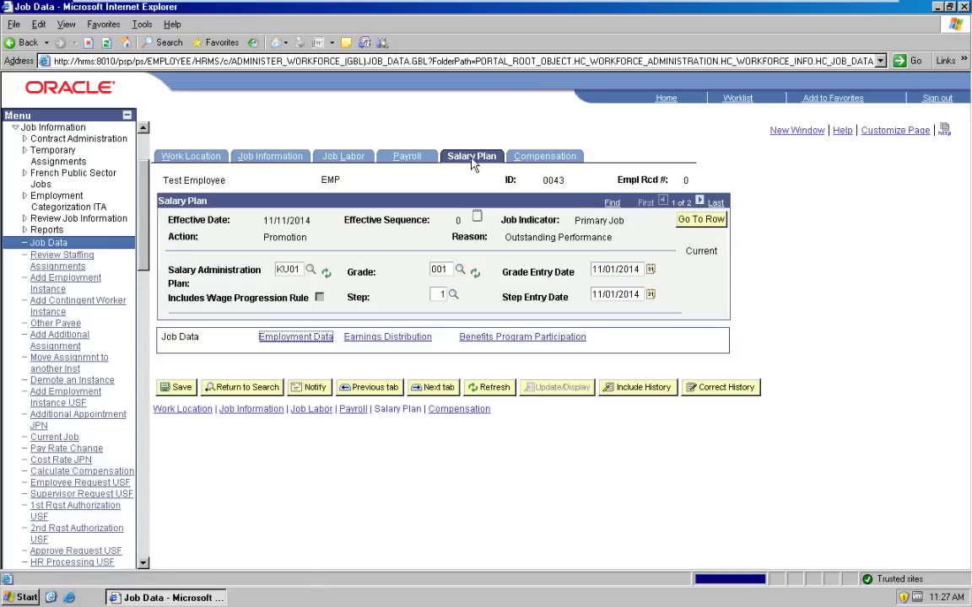
# Step: Set salary step 2 and change the job code to 120000 Administrator
pyautogui.click(456, 296)
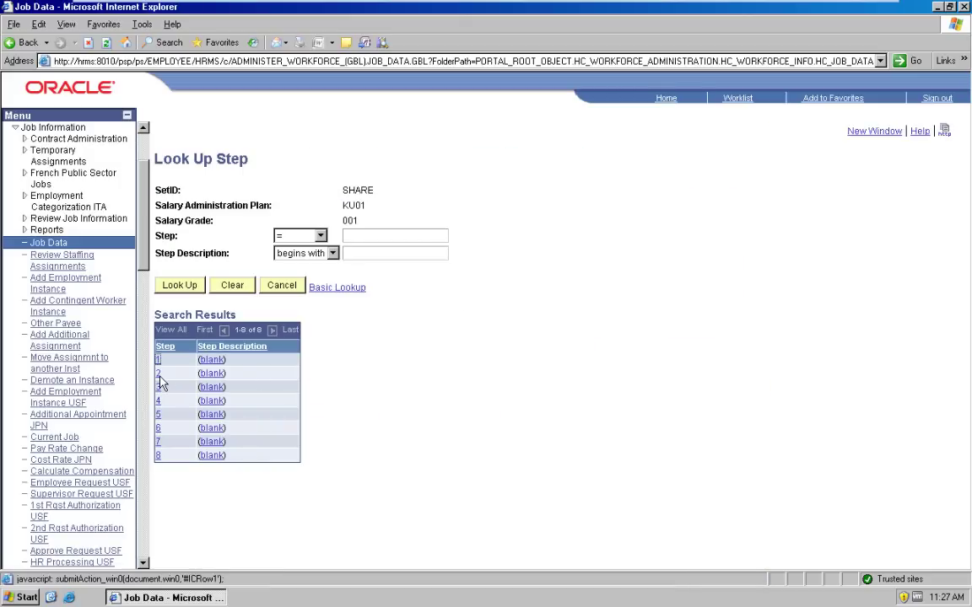
pyautogui.click(159, 374)
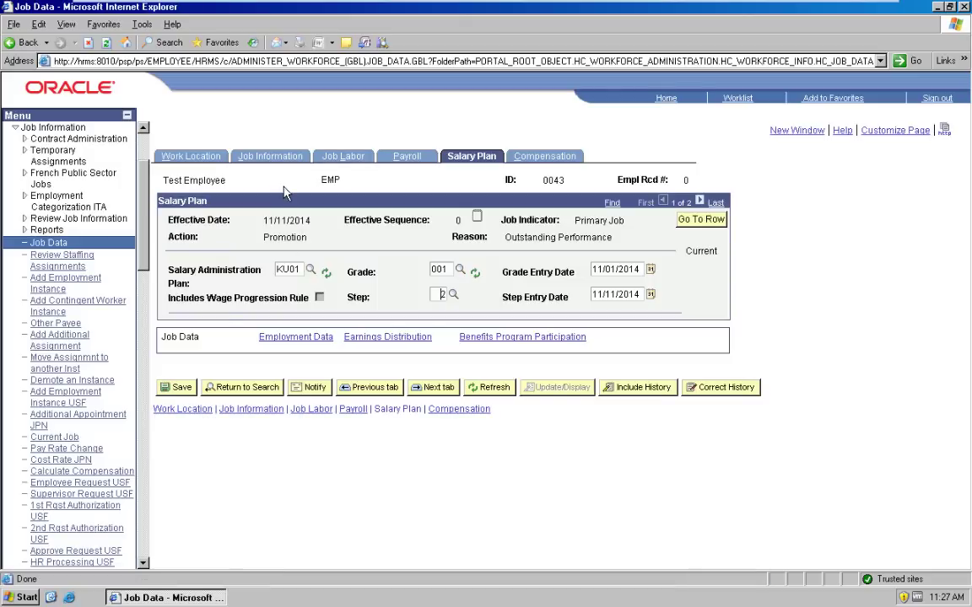
pyautogui.click(270, 160)
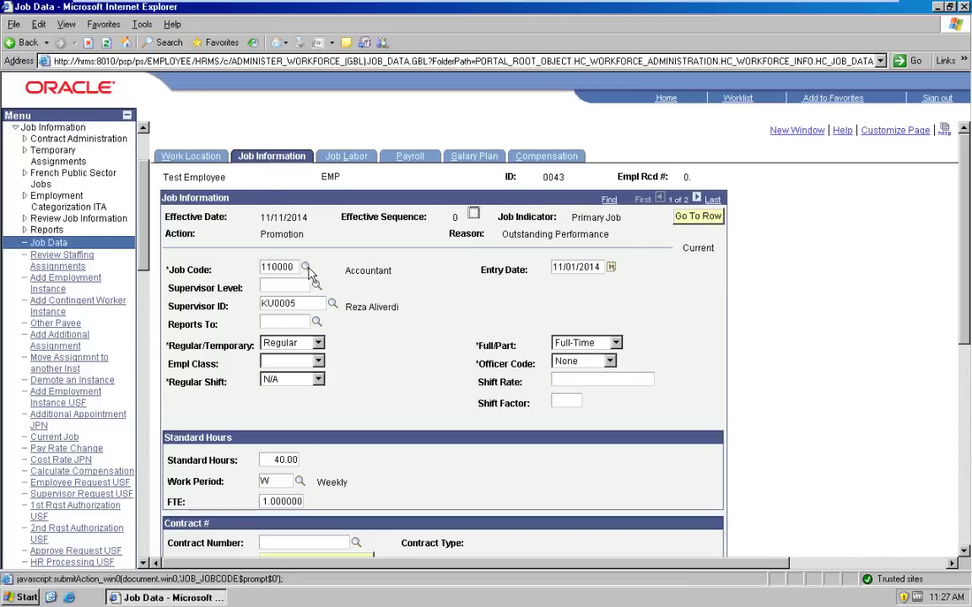
pyautogui.click(307, 268)
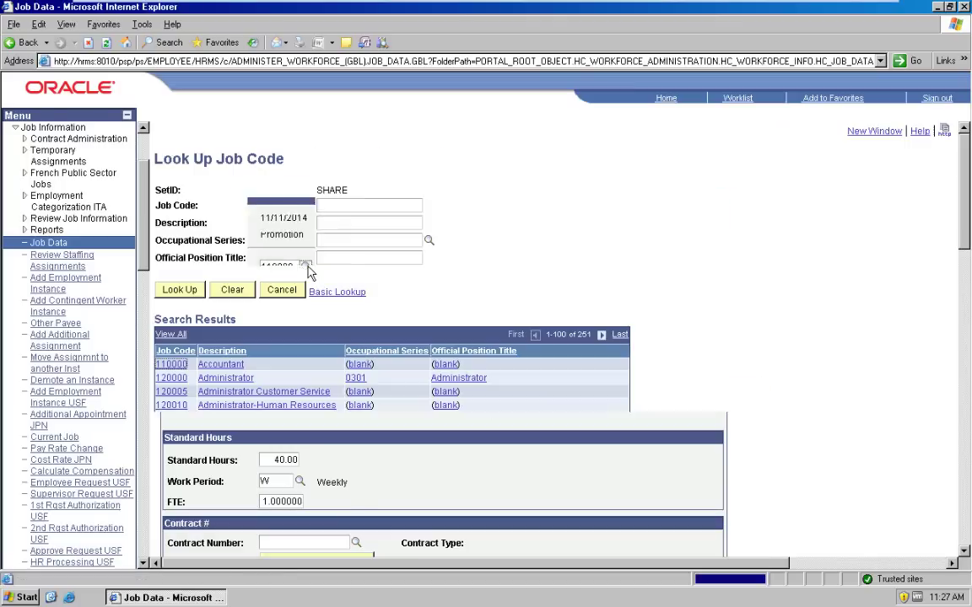
pyautogui.click(225, 382)
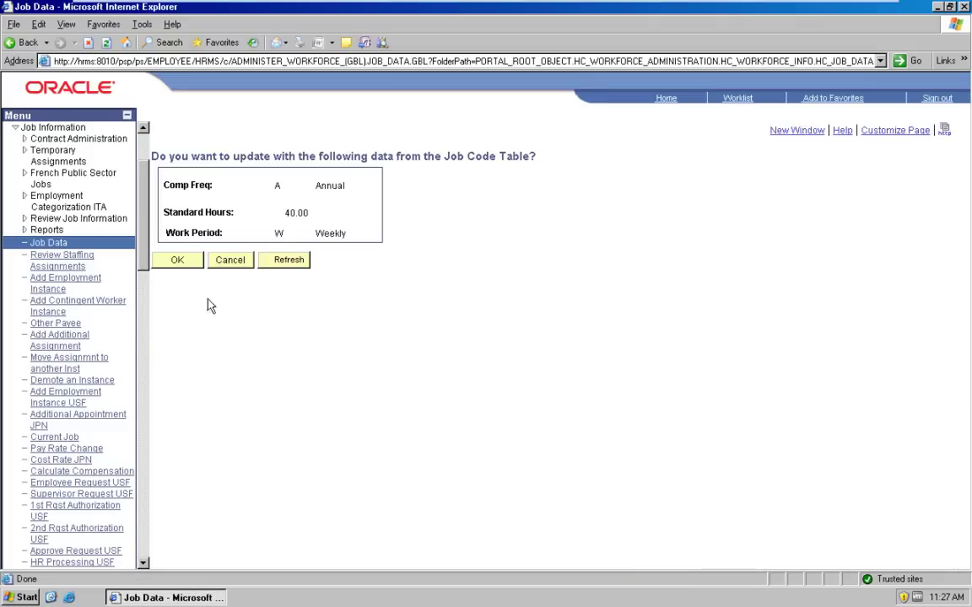
pyautogui.click(173, 262)
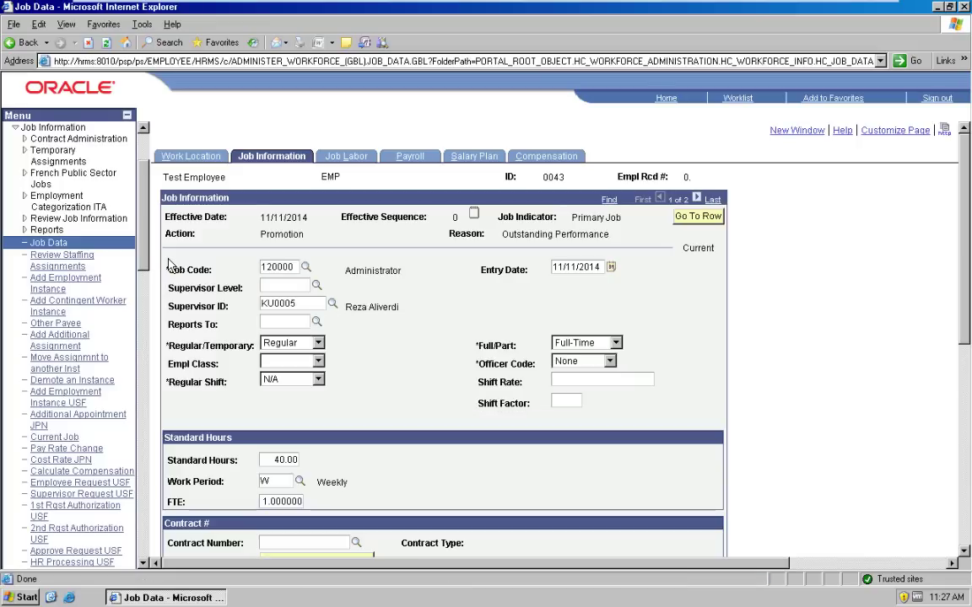
pyautogui.click(411, 156)
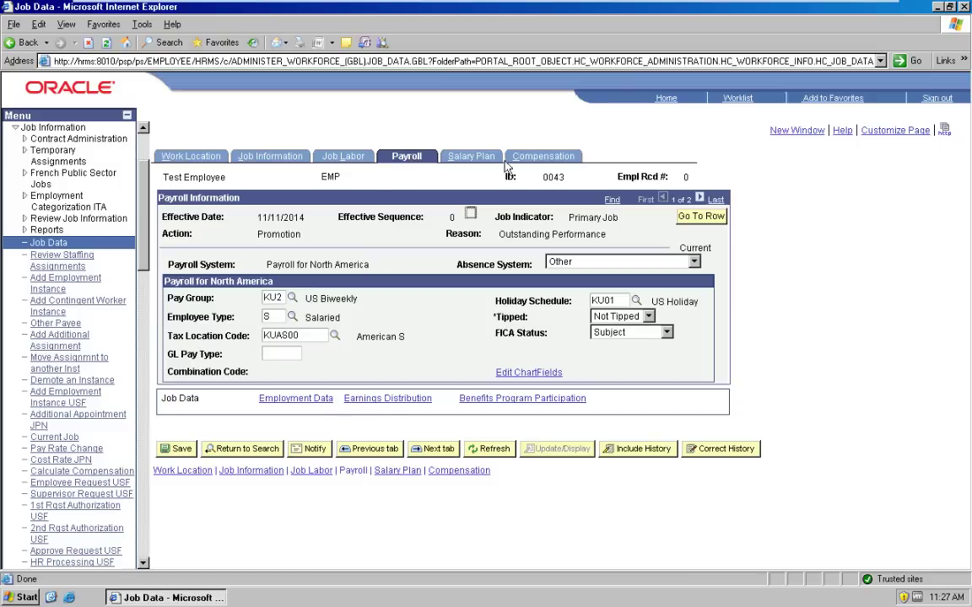
# Step: Re-default the pay components so NAANNL becomes 12,255 and recalculate compensation to 156,255.00 USD annually
pyautogui.click(539, 158)
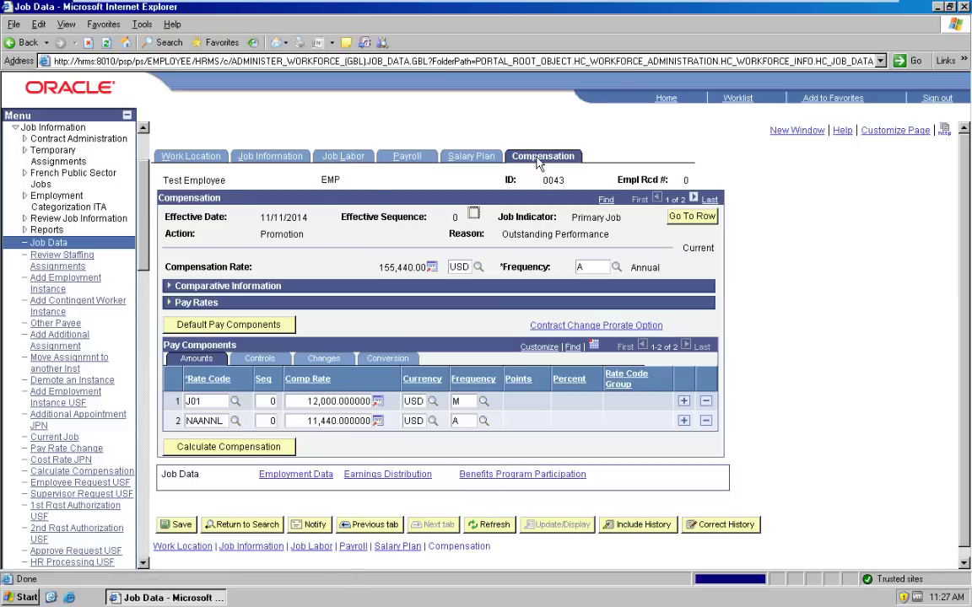
pyautogui.click(240, 326)
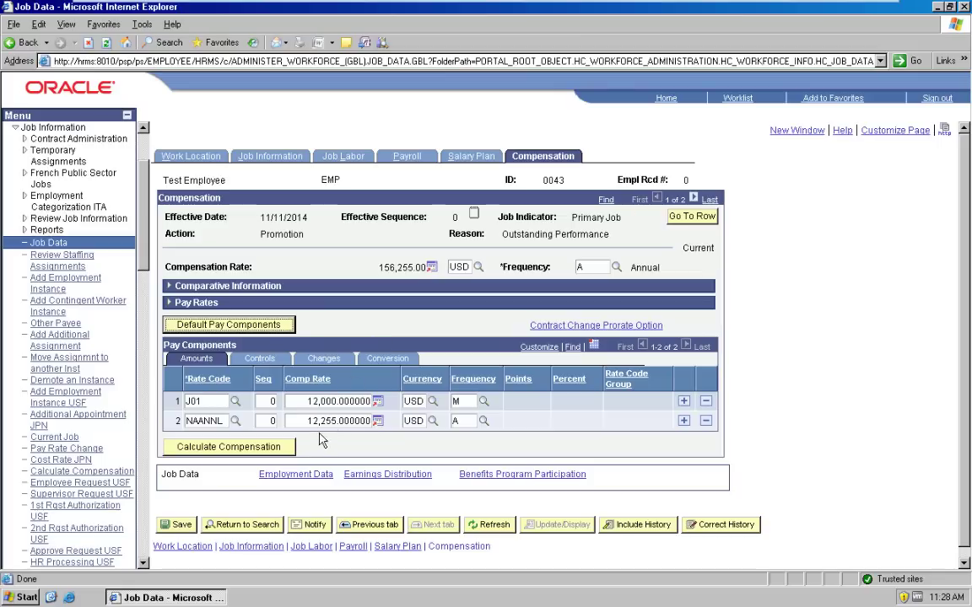
pyautogui.click(281, 455)
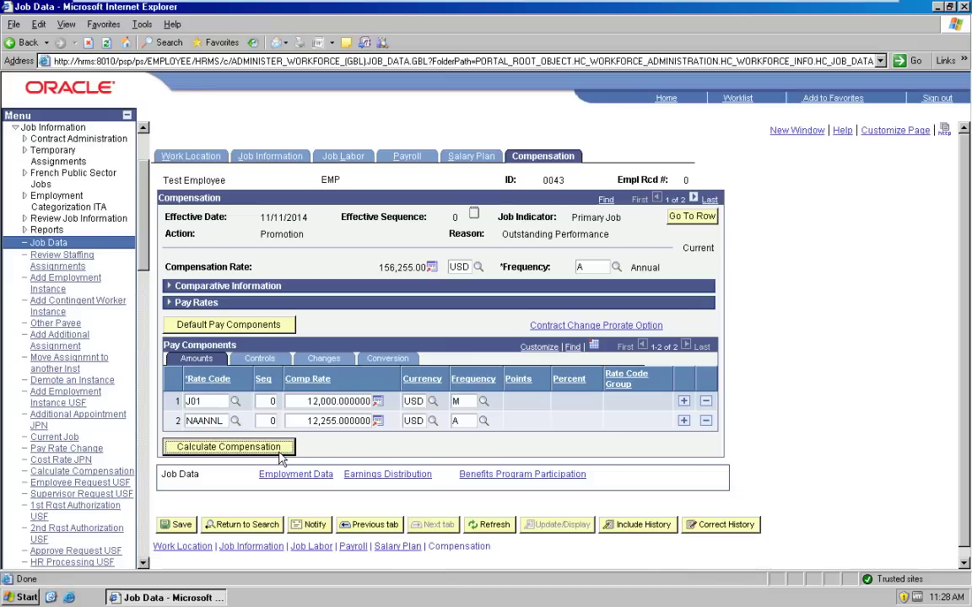
# Step: Save the Administrator promotion row past the hourly and monthly rate warnings, then return to the portal home page
pyautogui.click(174, 527)
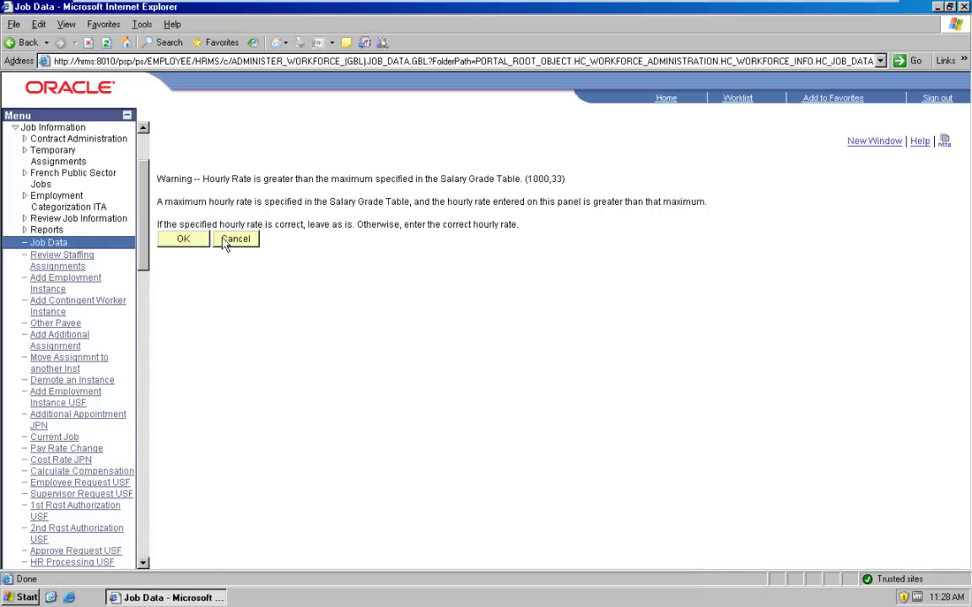
pyautogui.click(187, 240)
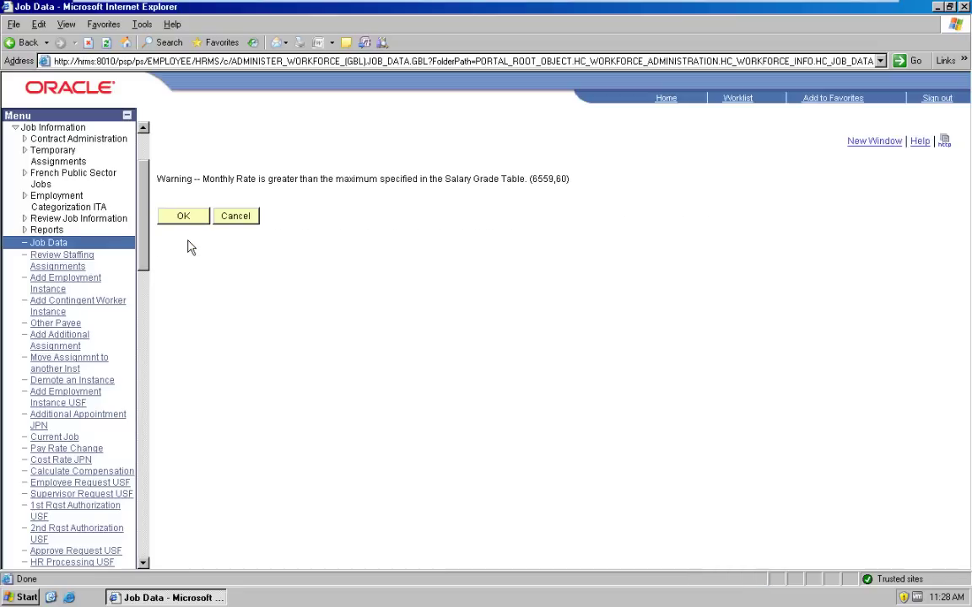
pyautogui.click(185, 217)
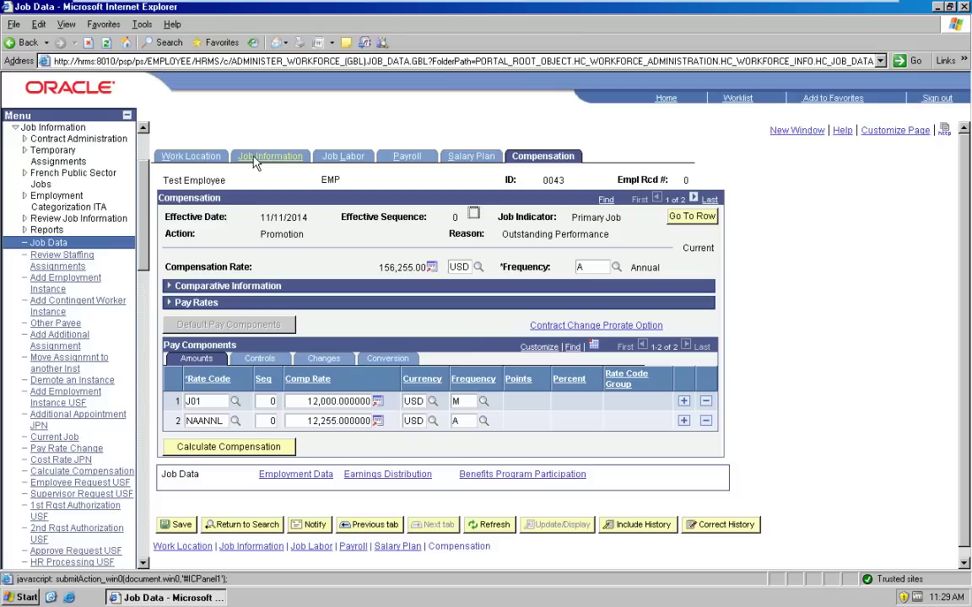
pyautogui.click(666, 99)
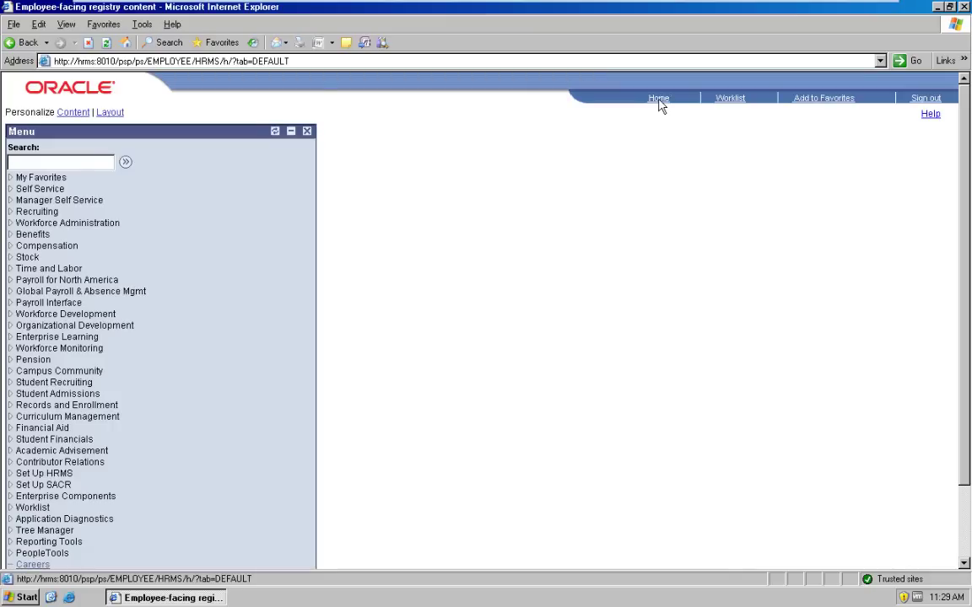